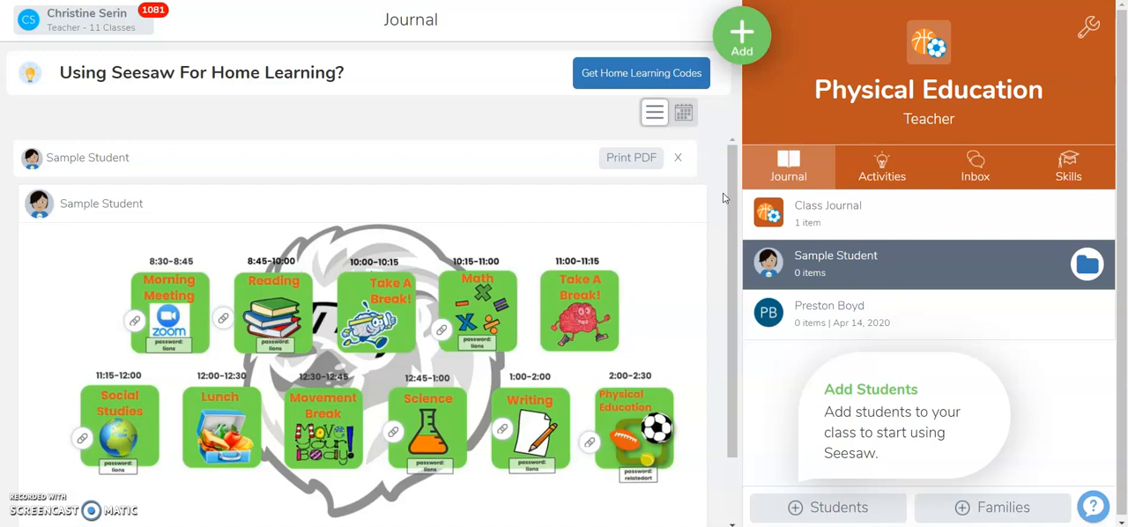
Step: Start a new student work post of the Drawing type
{"action": "left_click", "coordinate": [750, 53]}
{"action": "left_click", "coordinate": [663, 62]}
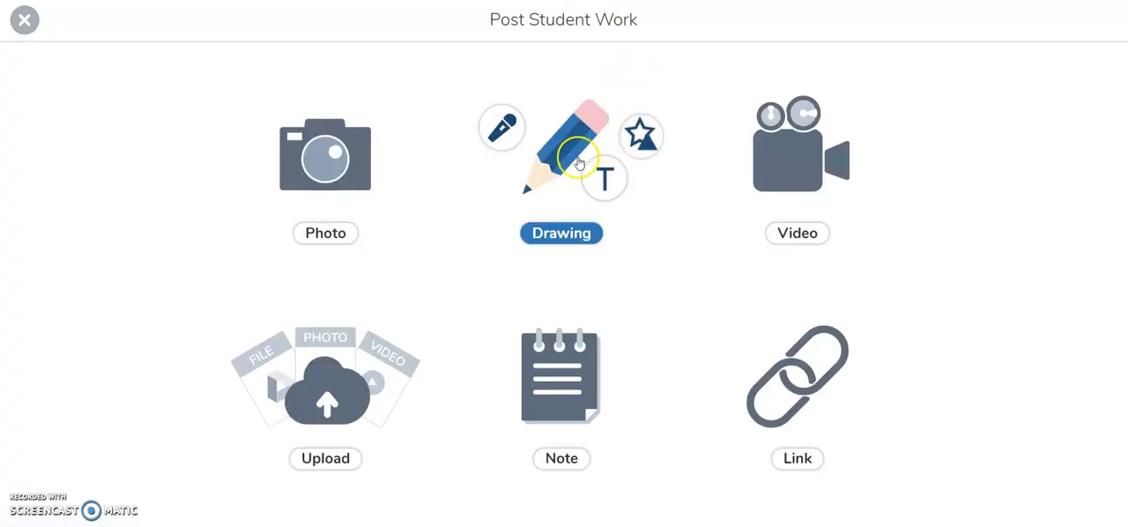
{"action": "left_click", "coordinate": [579, 163]}
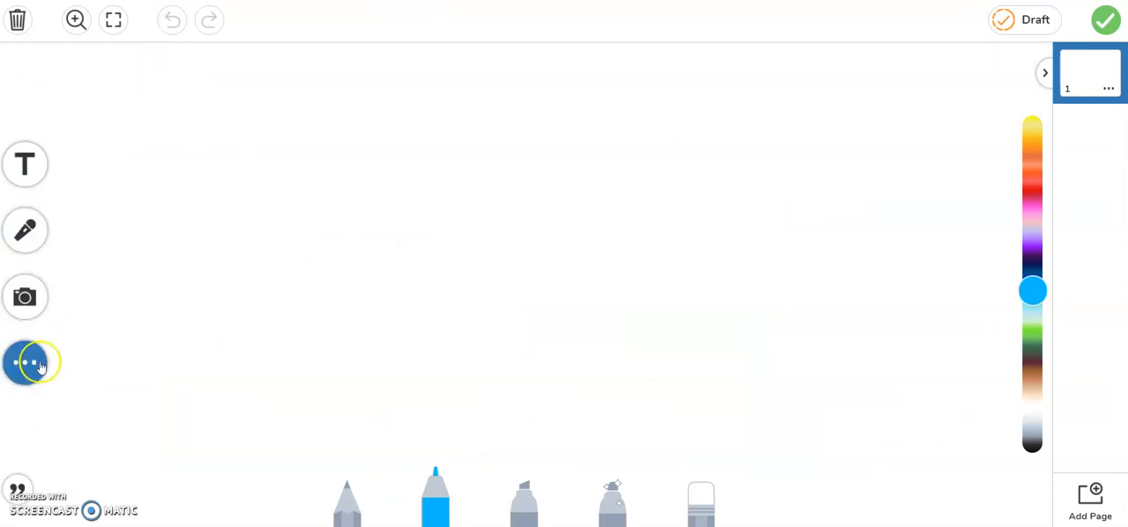
Step: Set the drawing canvas background to solid light blue
{"action": "left_click", "coordinate": [40, 367]}
{"action": "left_click", "coordinate": [103, 360]}
{"action": "scroll", "coordinate": [453, 351], "scroll_direction": "down", "scroll_amount": 1}
{"action": "scroll", "coordinate": [473, 373], "scroll_direction": "up", "scroll_amount": 1}
{"action": "scroll", "coordinate": [469, 379], "scroll_direction": "down", "scroll_amount": 1}
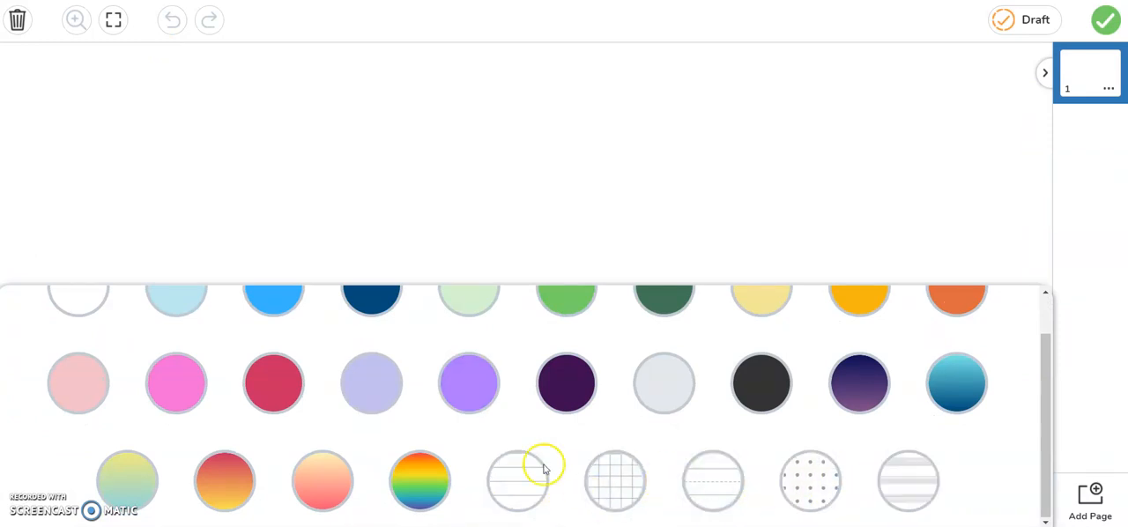
{"action": "left_click", "coordinate": [186, 305]}
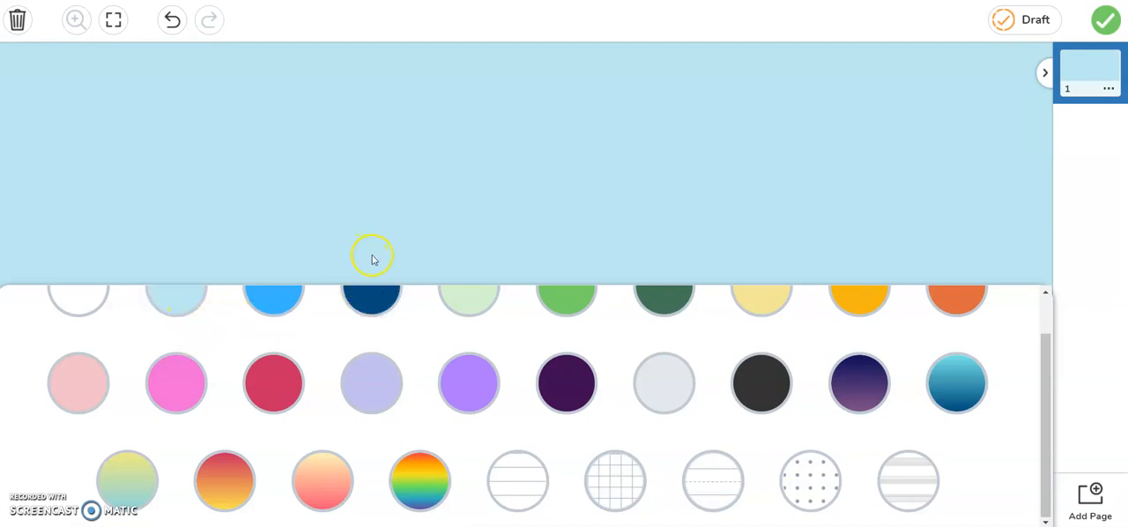
{"action": "left_click", "coordinate": [508, 206]}
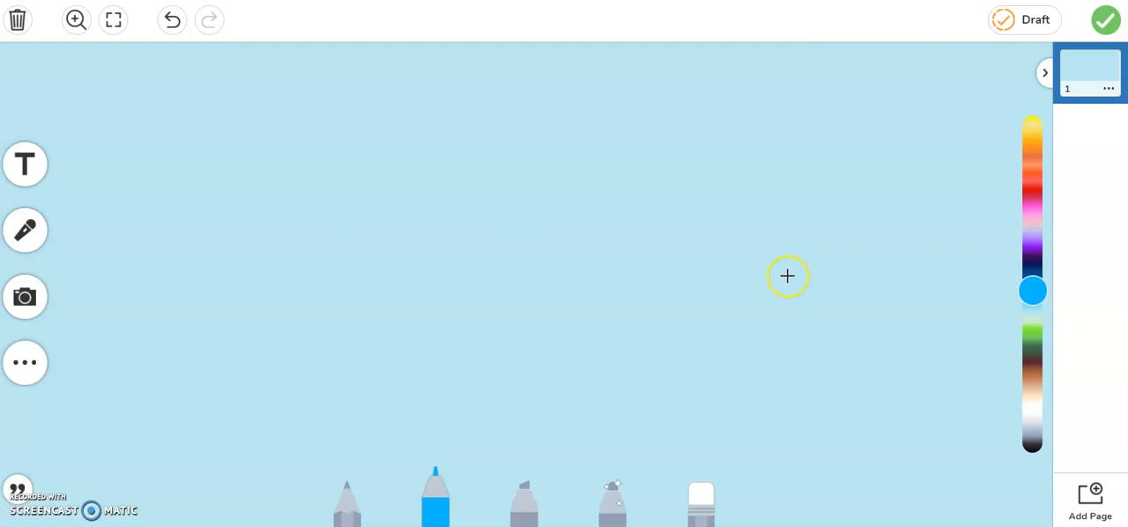
{"action": "left_click", "coordinate": [35, 366]}
{"action": "left_click", "coordinate": [104, 360]}
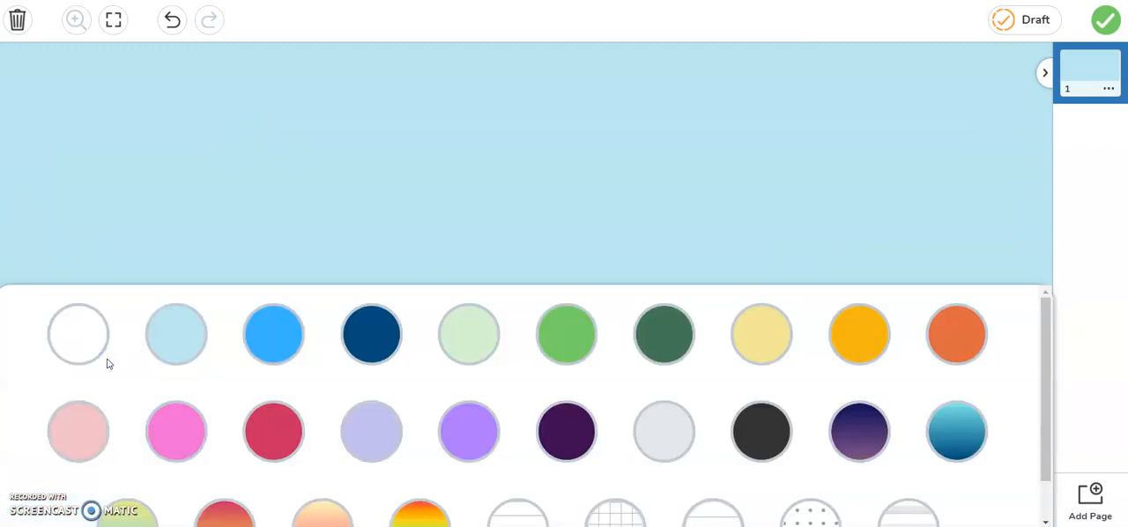
{"action": "left_click", "coordinate": [203, 262]}
Step: Insert a rounded square shape and move it to the upper-left area of the canvas
{"action": "left_click", "coordinate": [26, 362]}
{"action": "left_click", "coordinate": [50, 357]}
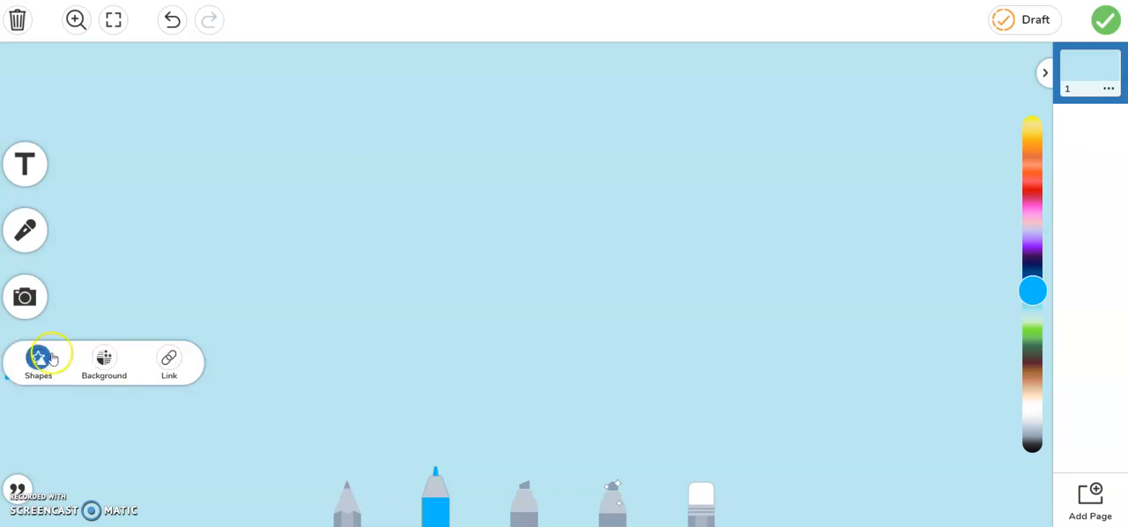
{"action": "left_click", "coordinate": [975, 333]}
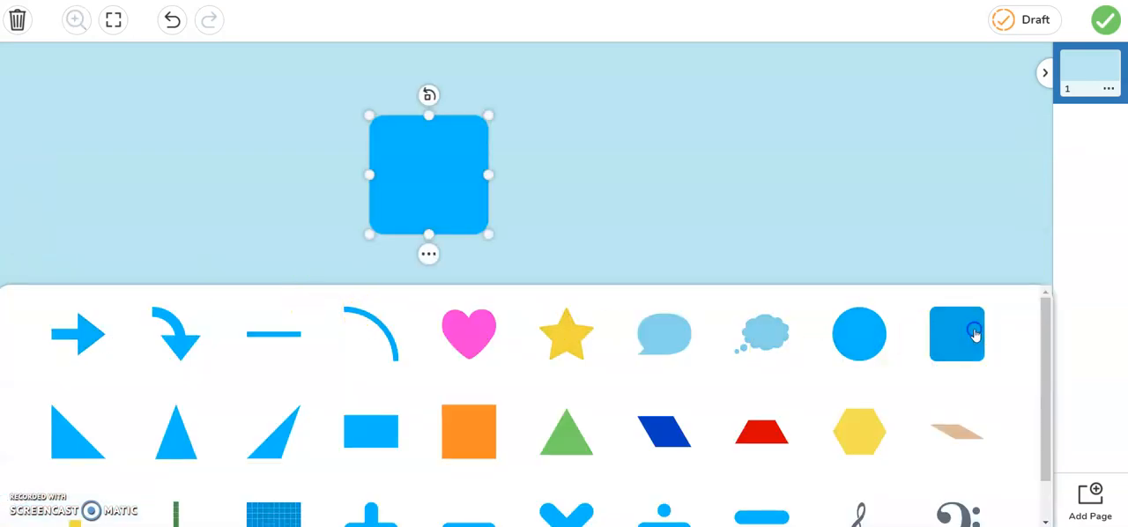
{"action": "left_click", "coordinate": [459, 164]}
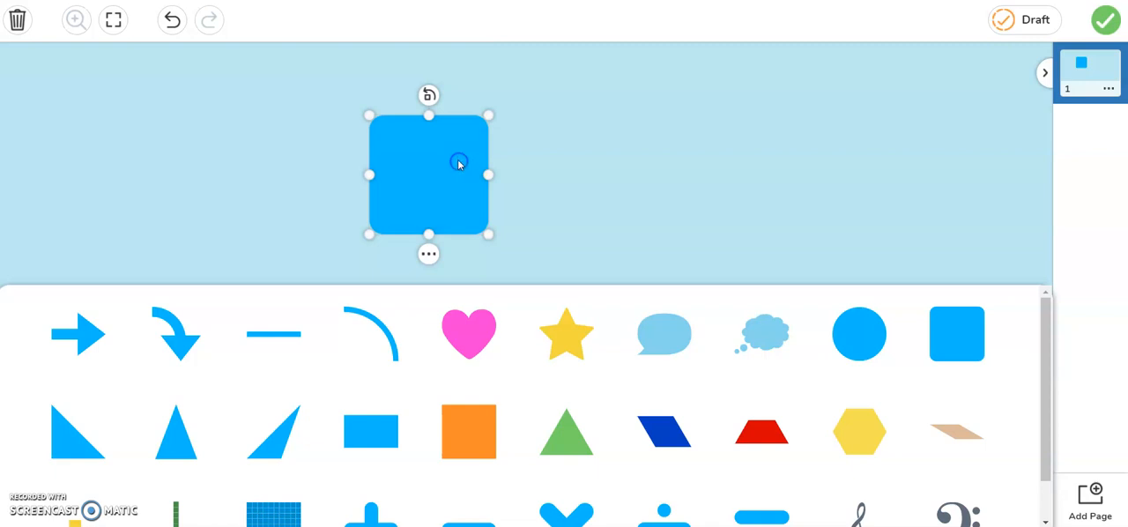
{"action": "left_click", "coordinate": [642, 183]}
{"action": "left_click", "coordinate": [445, 170]}
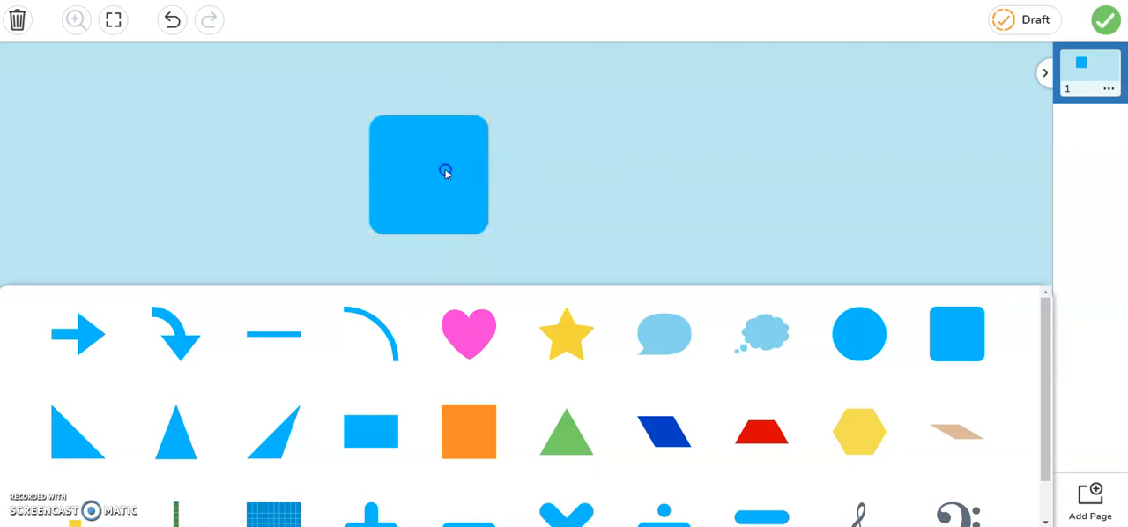
{"action": "left_click_drag", "start_coordinate": [469, 187], "coordinate": [252, 182]}
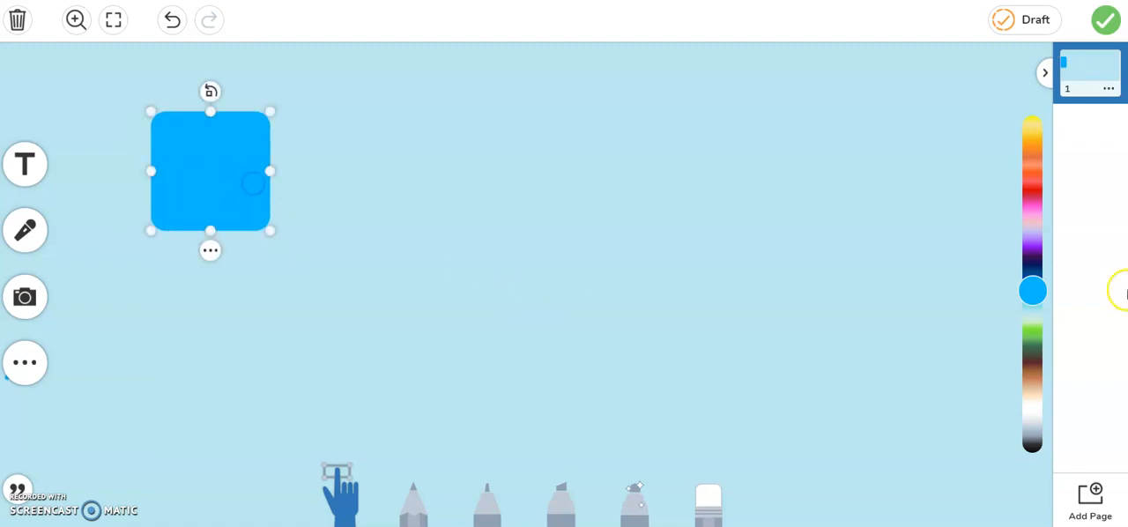
Step: Recolour the rounded square yellow-orange and enlarge it slightly
{"action": "left_click", "coordinate": [1034, 295]}
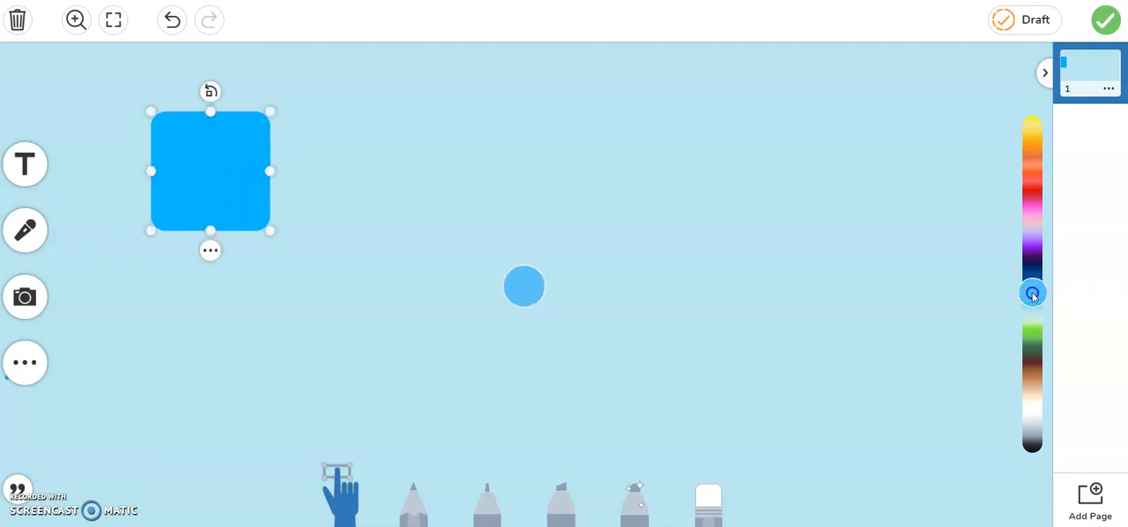
{"action": "left_click_drag", "start_coordinate": [1034, 295], "coordinate": [1049, 141]}
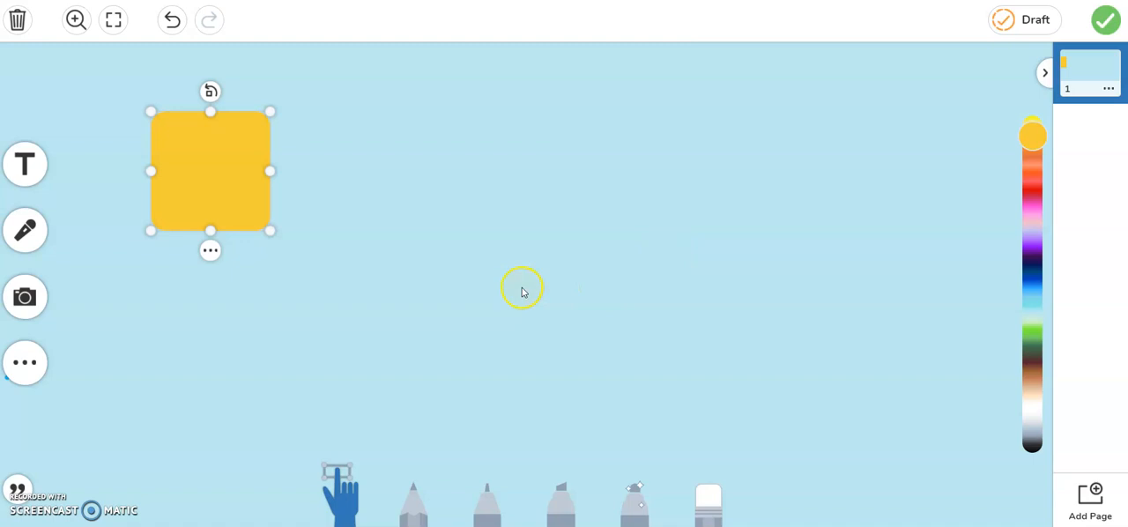
{"action": "mouse_move", "coordinate": [269, 230]}
{"action": "left_mouse_down"}
{"action": "mouse_move", "coordinate": [291, 232]}
{"action": "mouse_move", "coordinate": [280, 242]}
{"action": "left_mouse_up"}
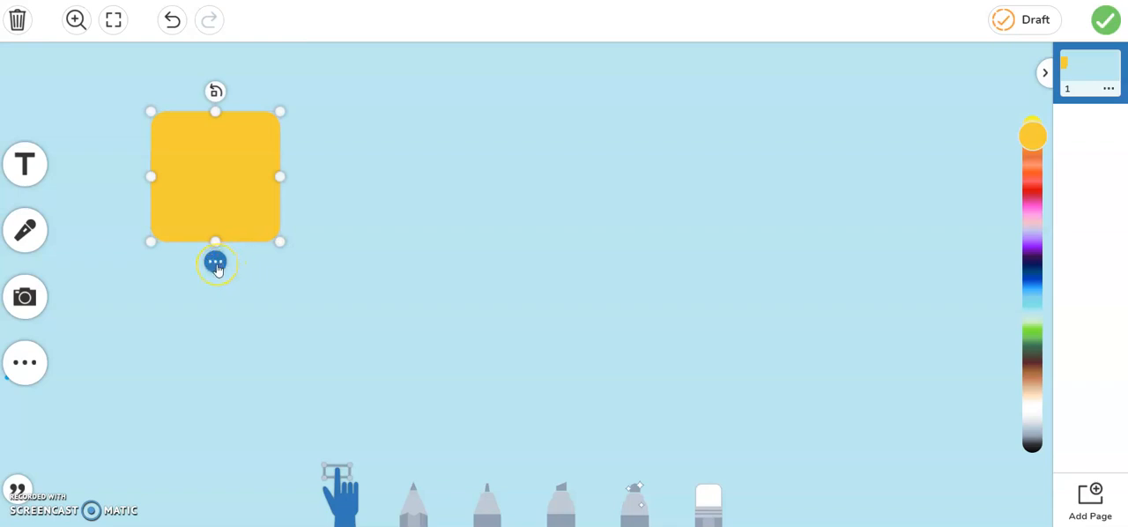
Step: Duplicate the yellow square five times, arranging five squares in a row with the sixth starting a second row below the first
{"action": "left_click", "coordinate": [216, 263]}
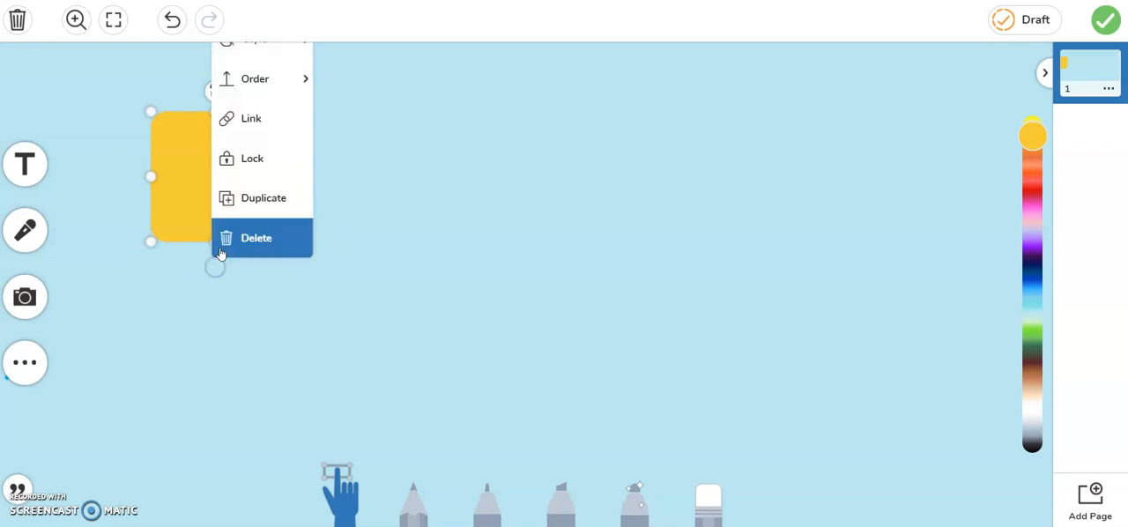
{"action": "left_click", "coordinate": [278, 211]}
{"action": "left_click_drag", "start_coordinate": [234, 216], "coordinate": [212, 365]}
{"action": "left_click", "coordinate": [373, 259]}
{"action": "left_click", "coordinate": [415, 200]}
{"action": "left_click", "coordinate": [524, 261]}
{"action": "left_click", "coordinate": [581, 204]}
{"action": "left_click", "coordinate": [675, 262]}
{"action": "left_click", "coordinate": [726, 198]}
{"action": "left_click", "coordinate": [831, 261]}
{"action": "left_click", "coordinate": [794, 195]}
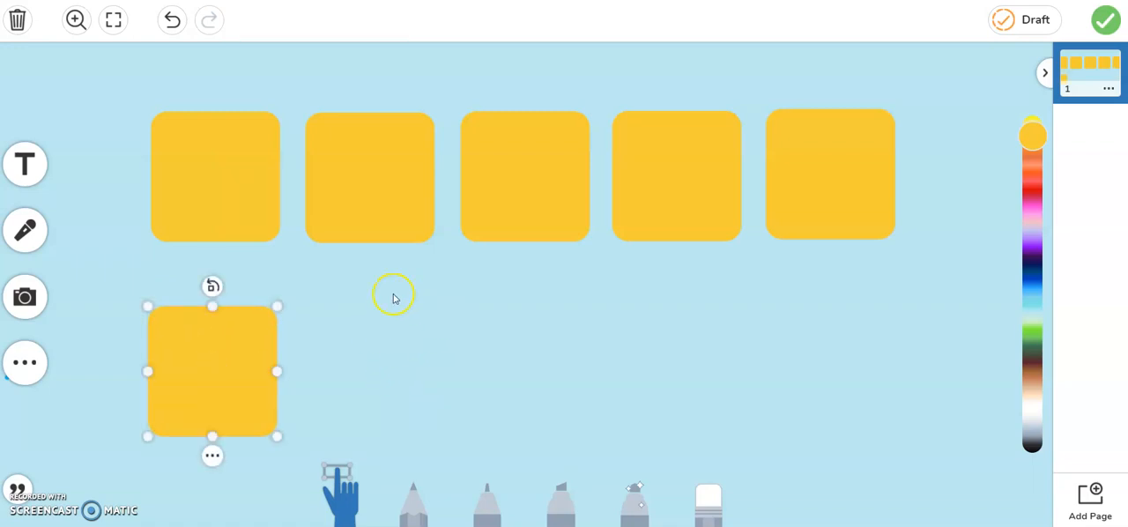
{"action": "left_click", "coordinate": [357, 287]}
Step: Add a text label reading "8:30-8:45" to the canvas
{"action": "left_click", "coordinate": [26, 165]}
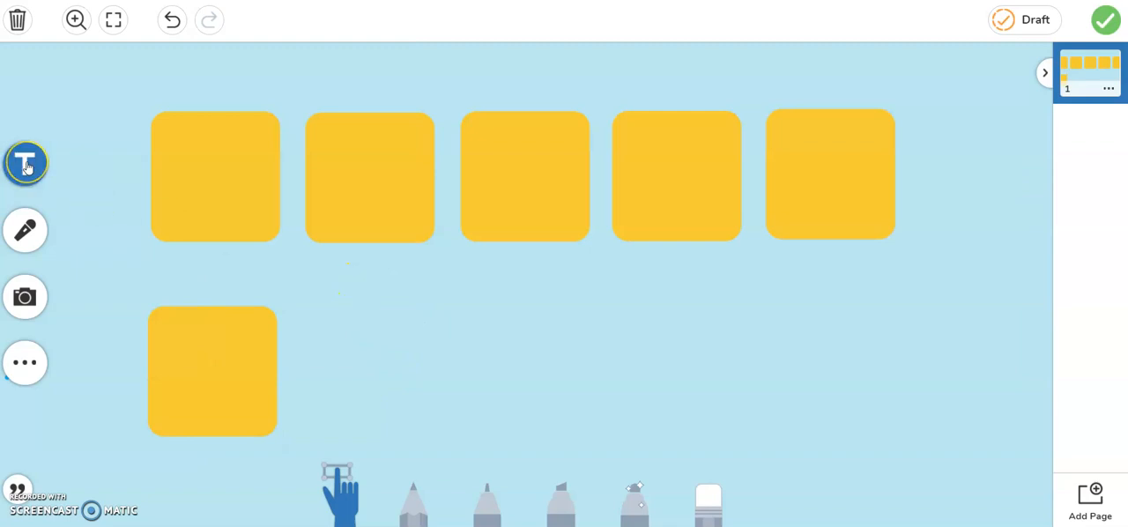
{"action": "left_click", "coordinate": [27, 169]}
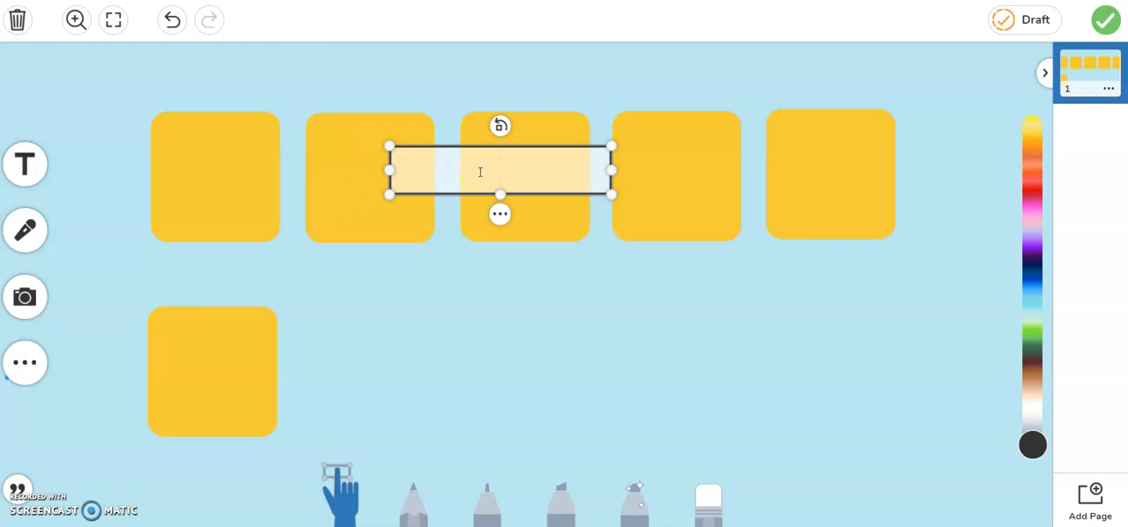
{"action": "type", "text": "8:30"}
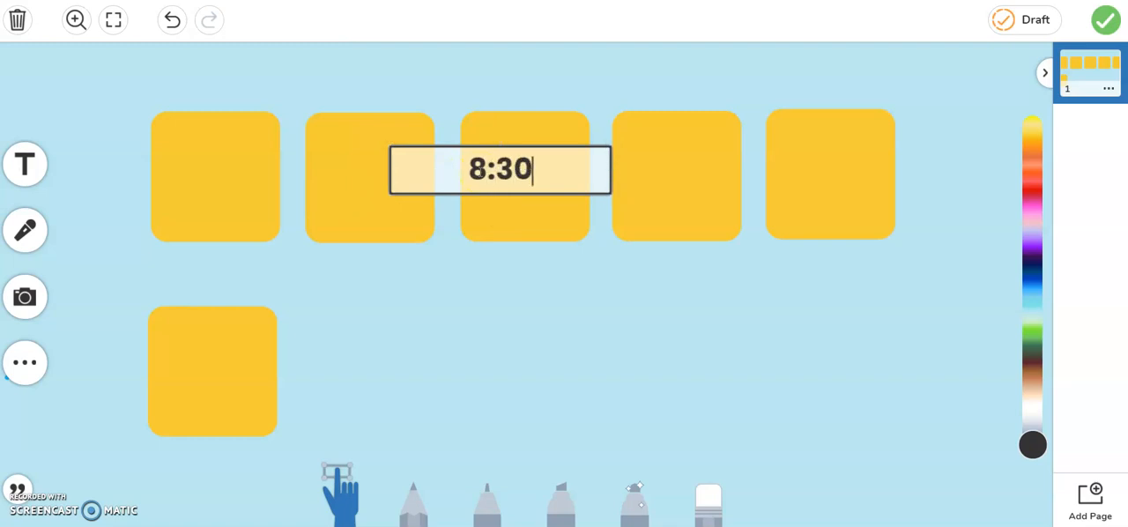
{"action": "type", "text": "-8:45"}
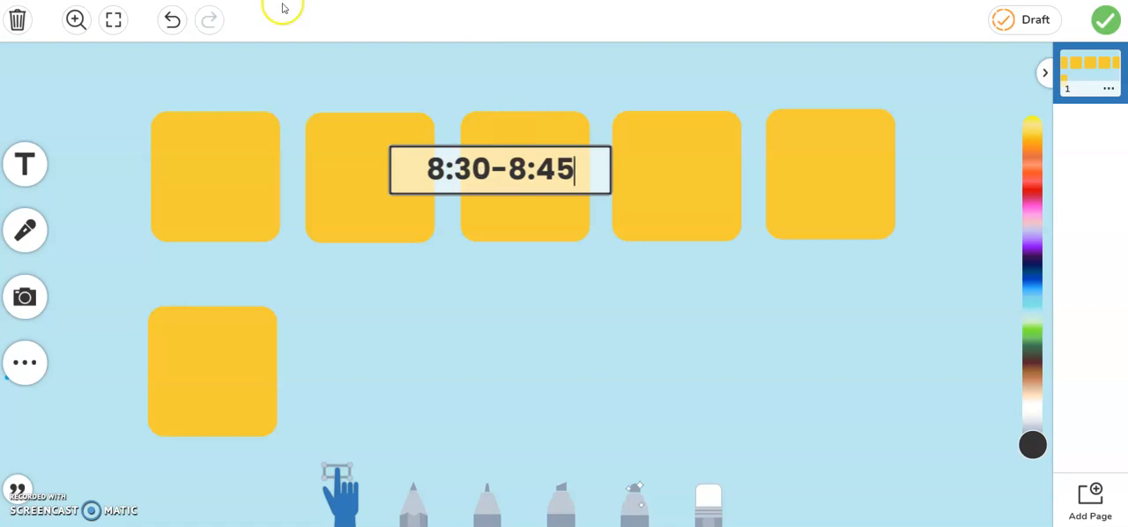
{"action": "left_click", "coordinate": [519, 217]}
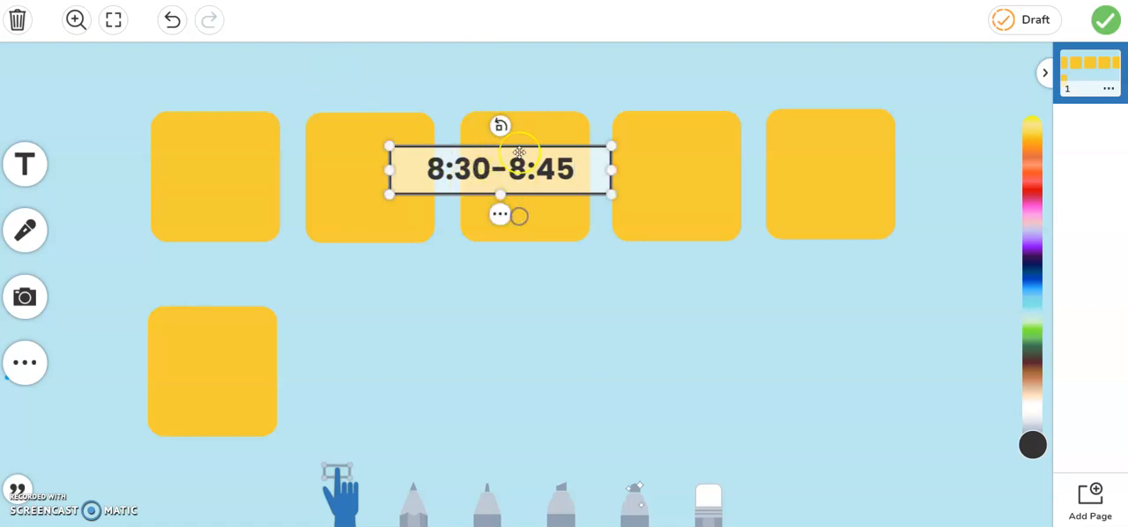
Step: Shrink the 8:30-8:45 label and centre it just above the first square
{"action": "left_click_drag", "start_coordinate": [520, 149], "coordinate": [247, 76]}
{"action": "triple_click", "coordinate": [238, 100]}
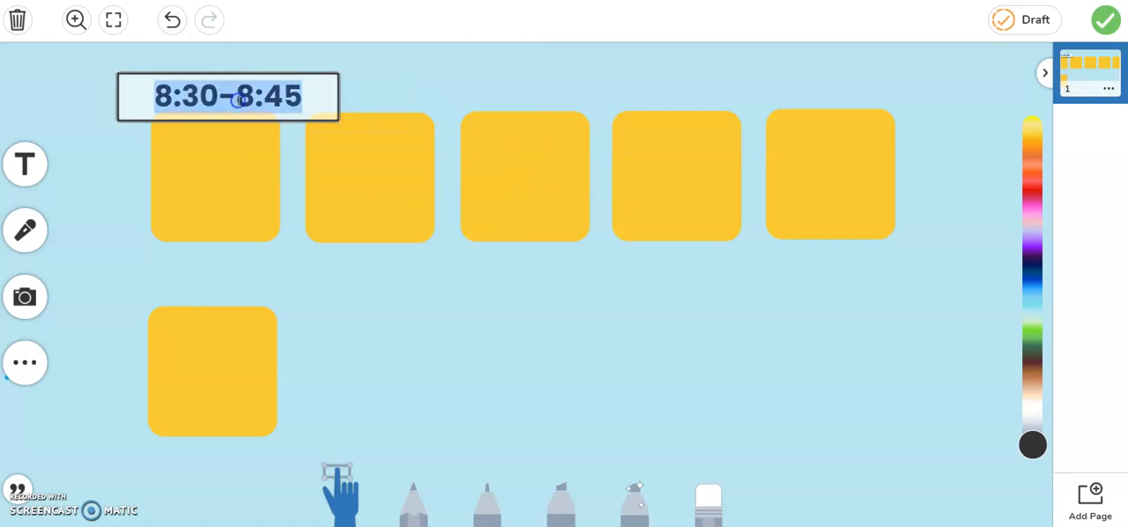
{"action": "left_click", "coordinate": [331, 119]}
{"action": "left_click", "coordinate": [327, 149]}
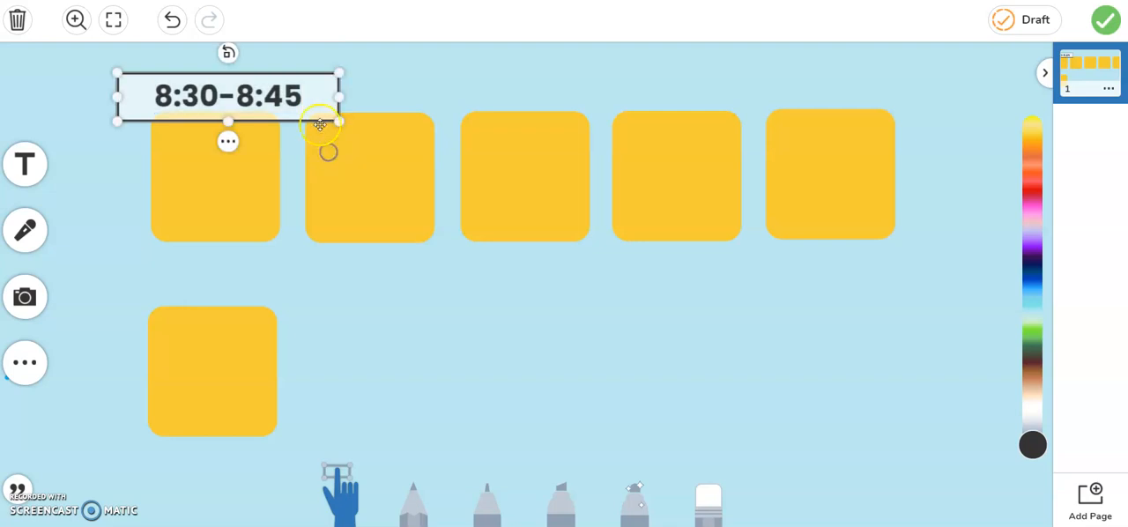
{"action": "left_click_drag", "start_coordinate": [341, 121], "coordinate": [263, 109]}
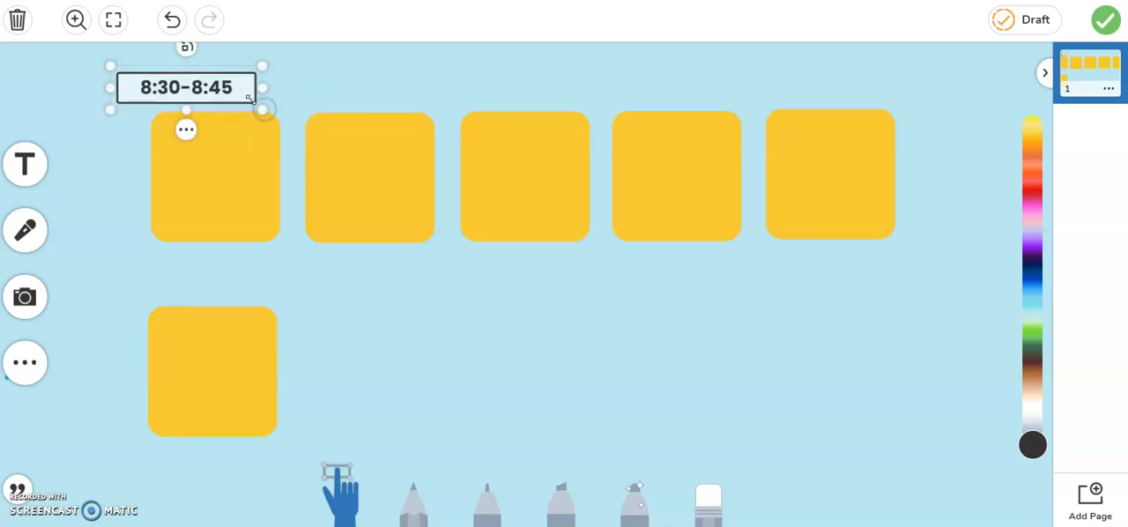
{"action": "left_click_drag", "start_coordinate": [247, 78], "coordinate": [278, 86]}
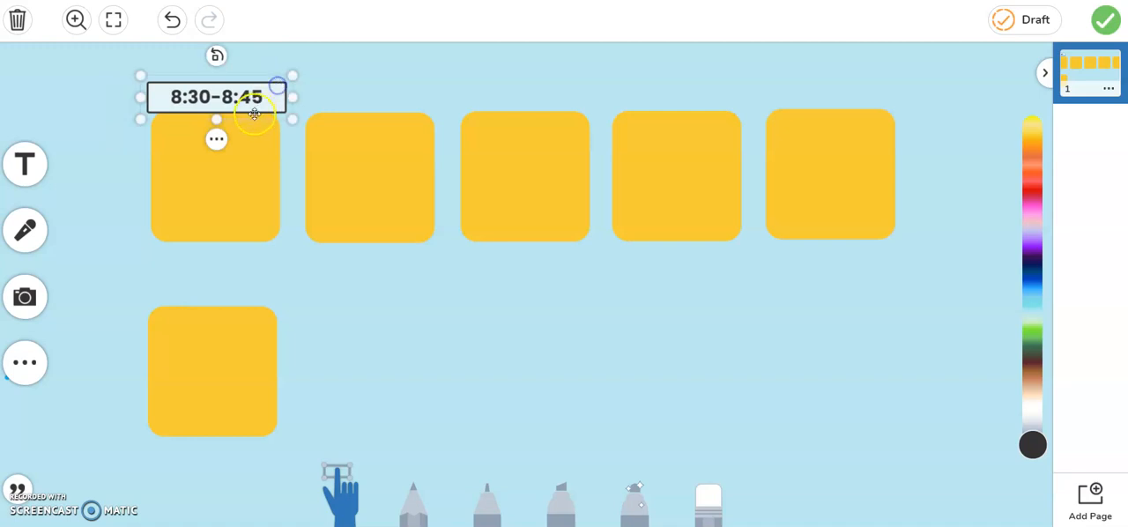
Step: Give the 8:30-8:45 label the plain text style without a box and colour it orange-red
{"action": "left_click", "coordinate": [216, 141]}
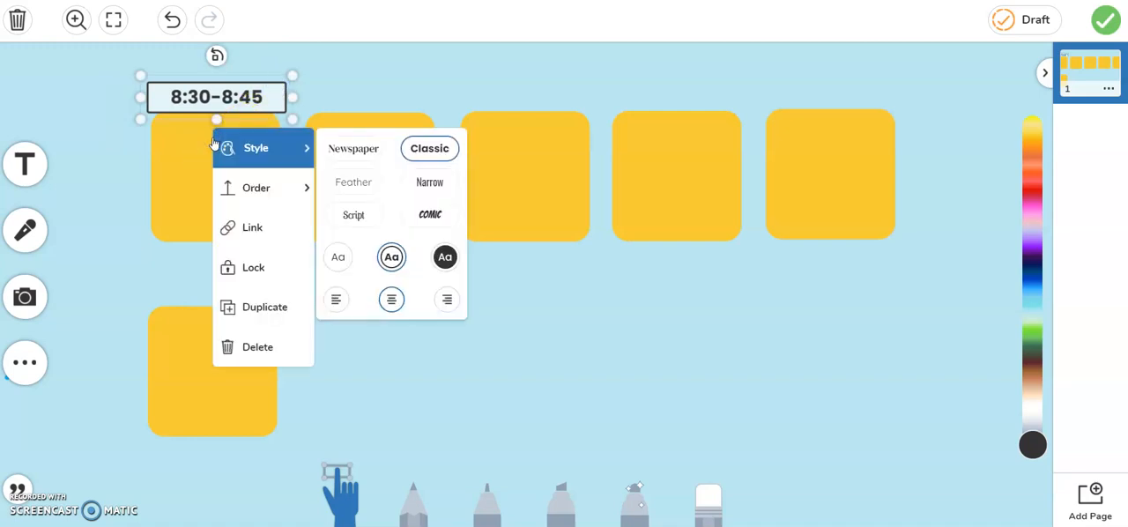
{"action": "left_click", "coordinate": [231, 150]}
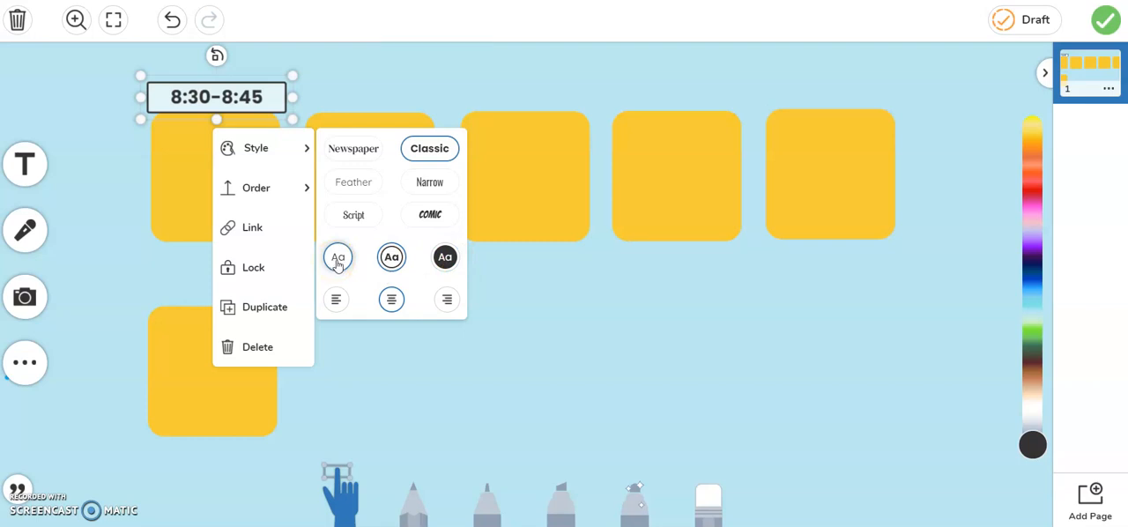
{"action": "left_click", "coordinate": [392, 266]}
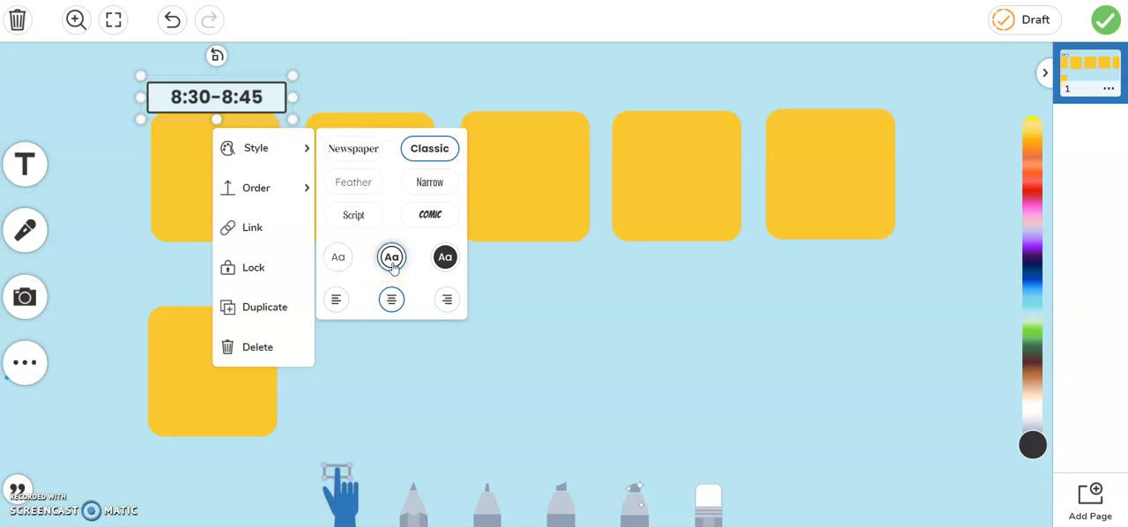
{"action": "left_click", "coordinate": [445, 259]}
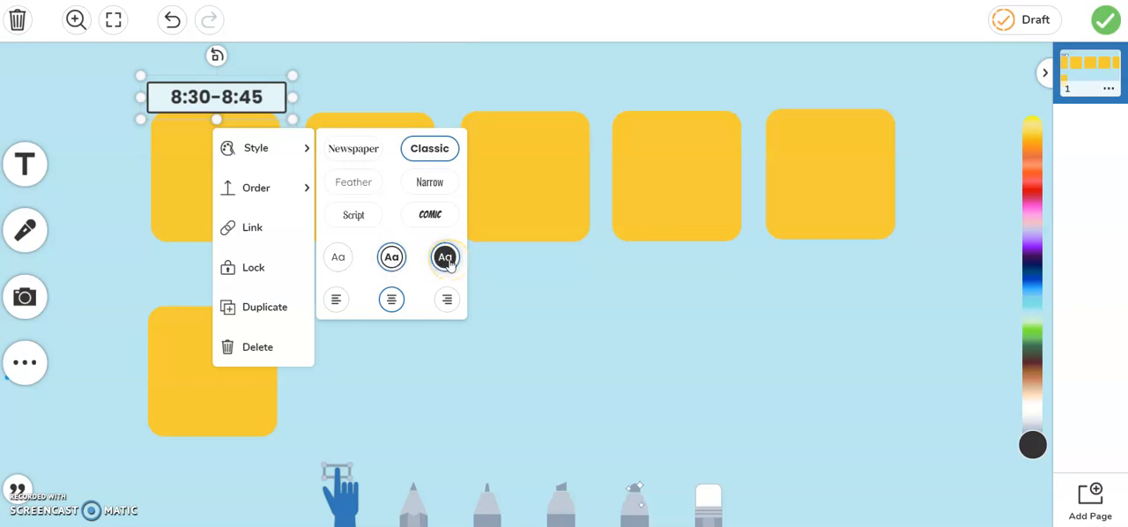
{"action": "left_click", "coordinate": [447, 263]}
{"action": "left_click", "coordinate": [335, 265]}
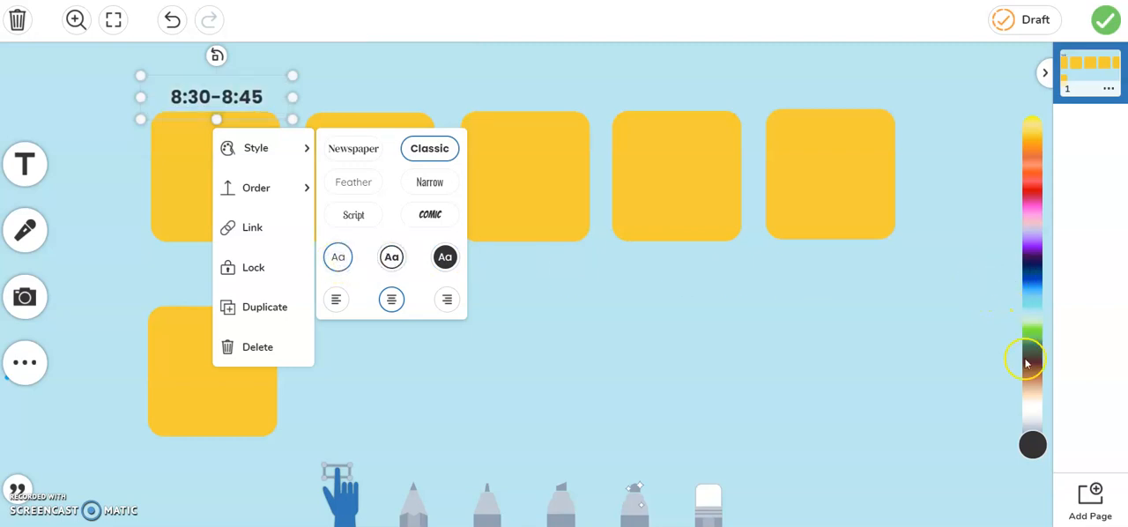
{"action": "left_click_drag", "start_coordinate": [1037, 447], "coordinate": [1035, 179]}
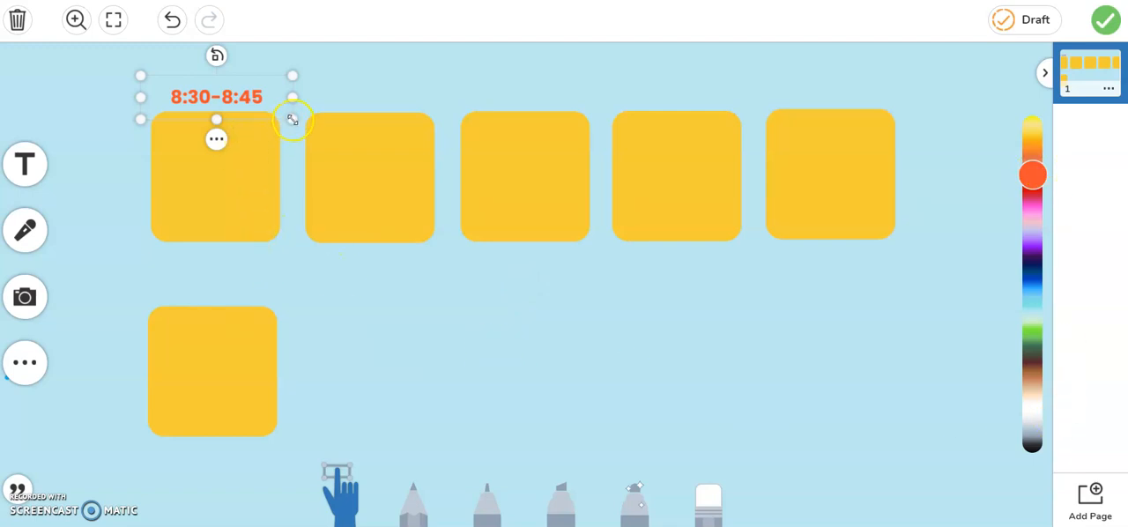
Step: Duplicate the 8:30-8:45 label and place the copy above the second square in the top row
{"action": "left_click", "coordinate": [217, 141]}
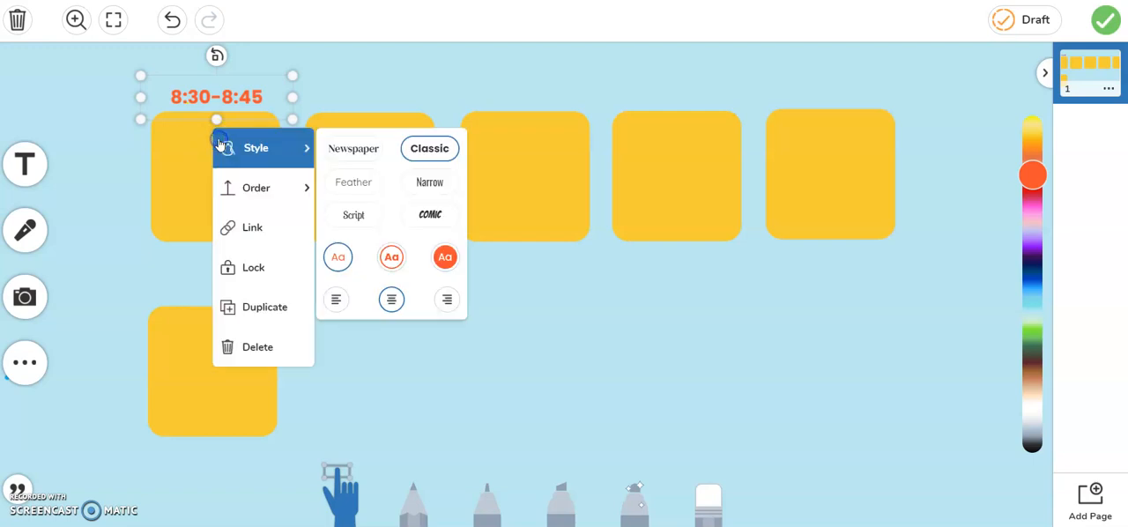
{"action": "left_click", "coordinate": [280, 321]}
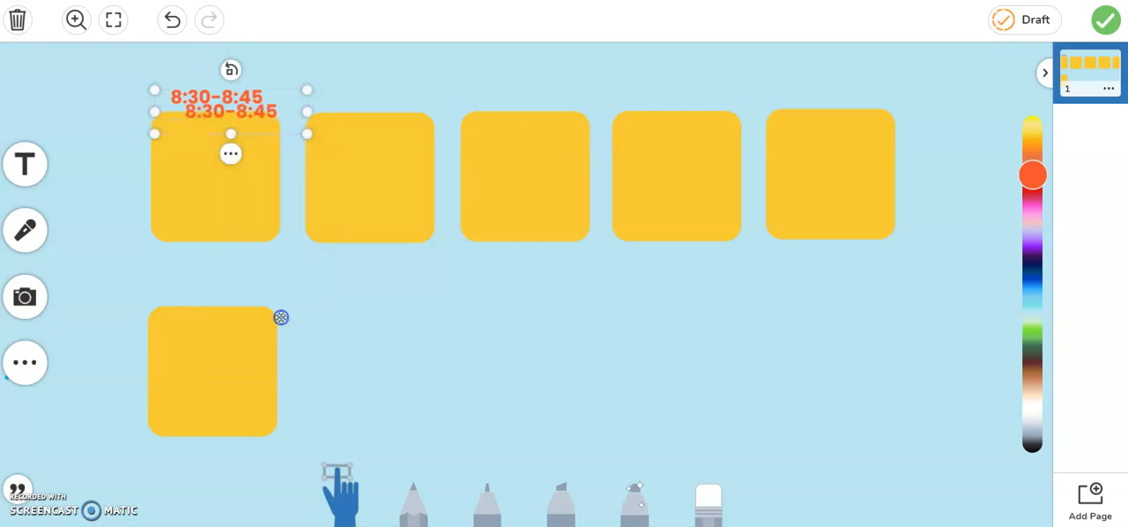
{"action": "left_click_drag", "start_coordinate": [303, 103], "coordinate": [421, 92]}
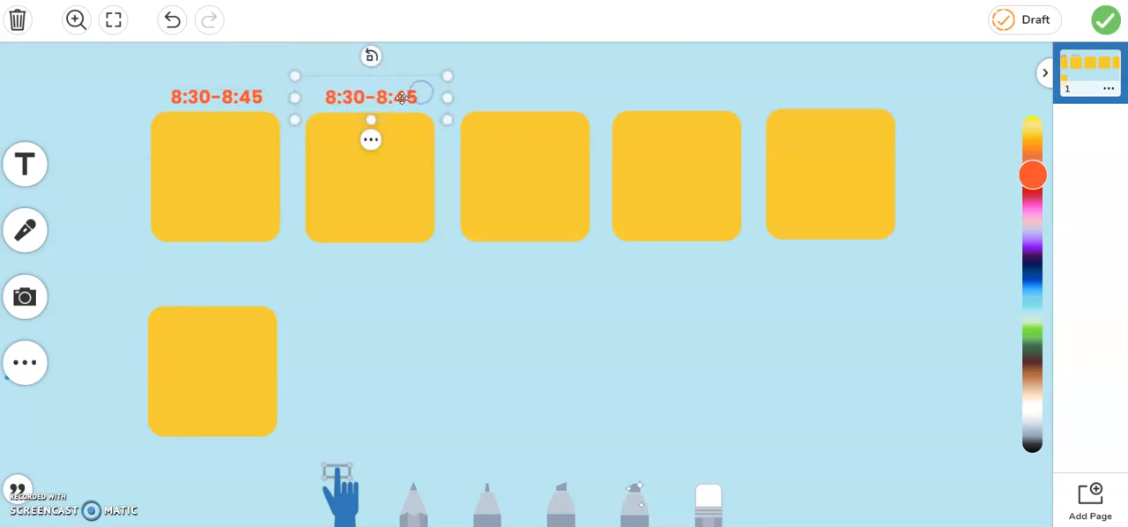
Step: Change the text of the label above the second square to "8:45-10:00"
{"action": "left_click", "coordinate": [386, 97]}
{"action": "triple_click", "coordinate": [385, 97]}
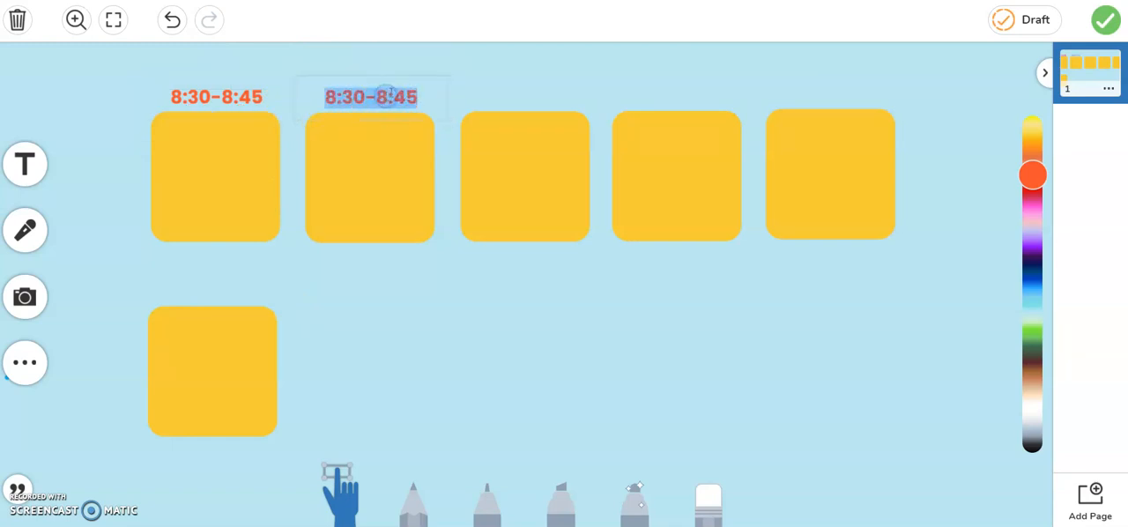
{"action": "type", "text": "8:45-10:00"}
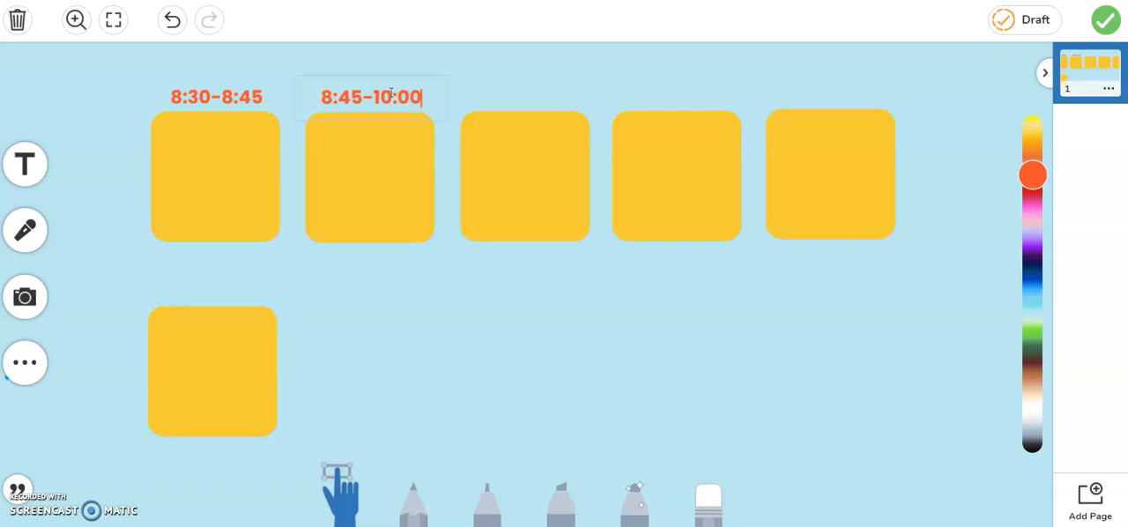
Step: Duplicate the 8:45-10:00 label and centre the copy just above the third square in the top row
{"action": "left_click", "coordinate": [376, 140]}
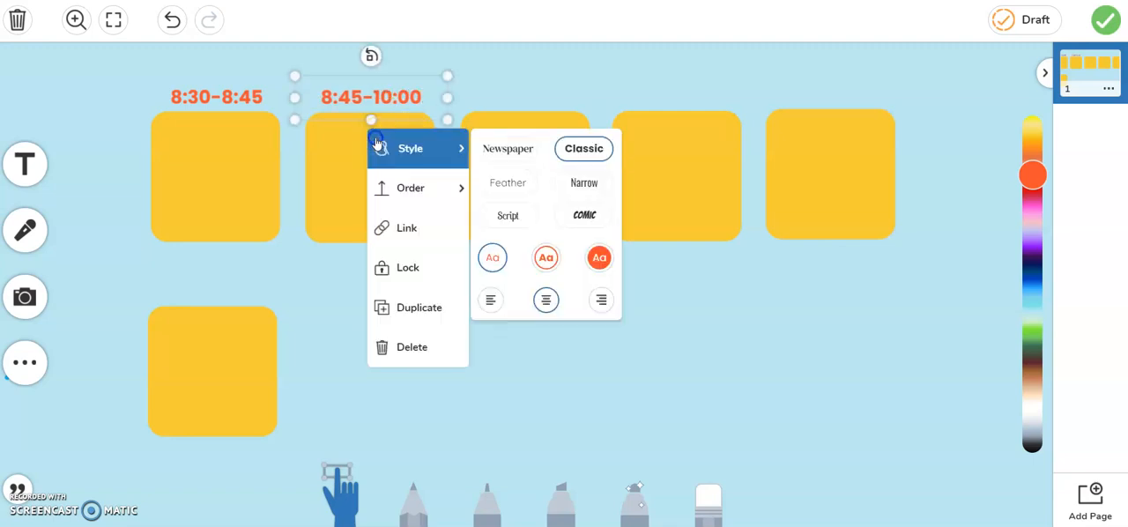
{"action": "left_click", "coordinate": [443, 308]}
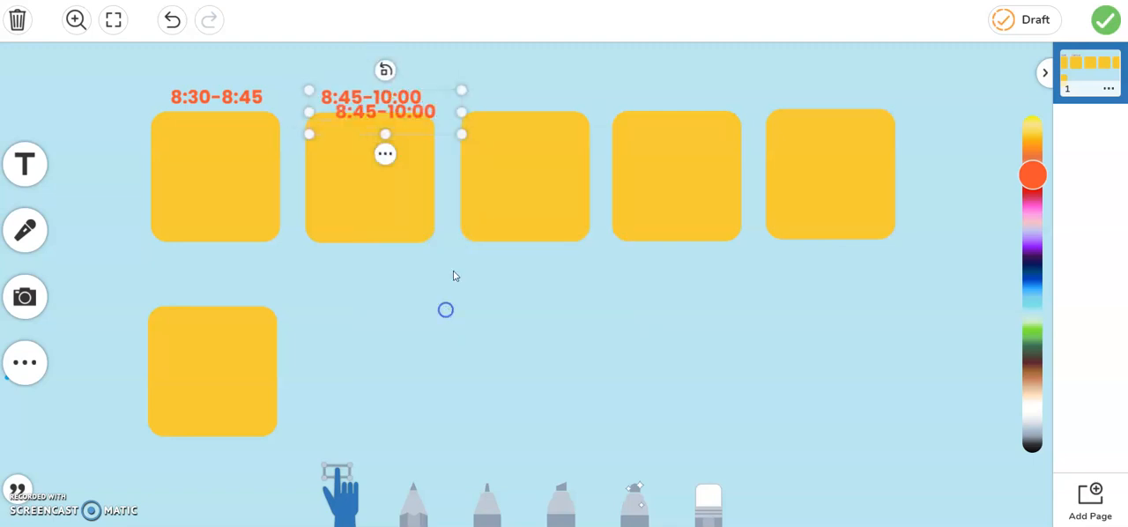
{"action": "left_click_drag", "start_coordinate": [417, 116], "coordinate": [549, 96]}
{"action": "left_click", "coordinate": [846, 346]}
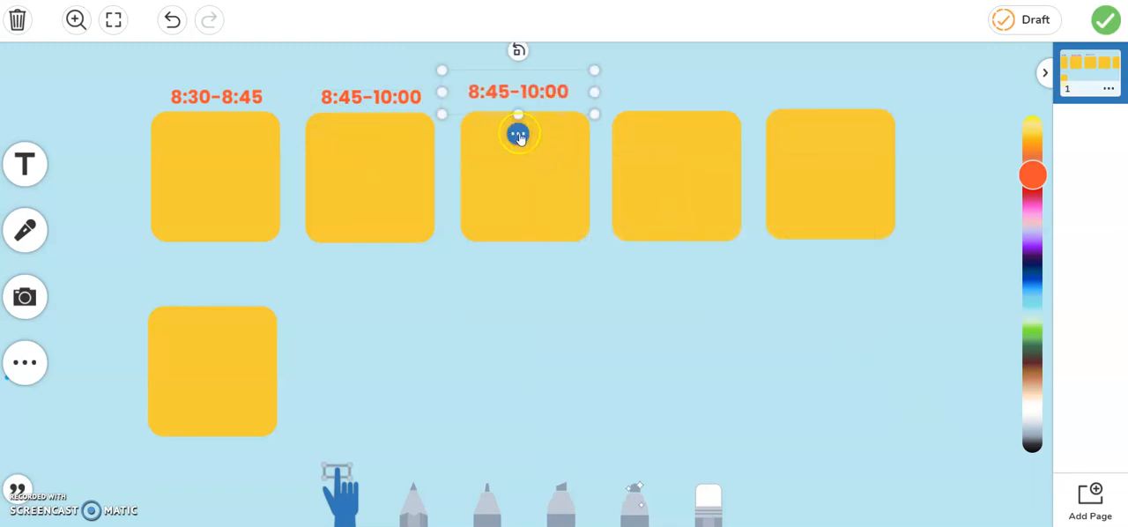
{"action": "left_click_drag", "start_coordinate": [538, 95], "coordinate": [544, 98]}
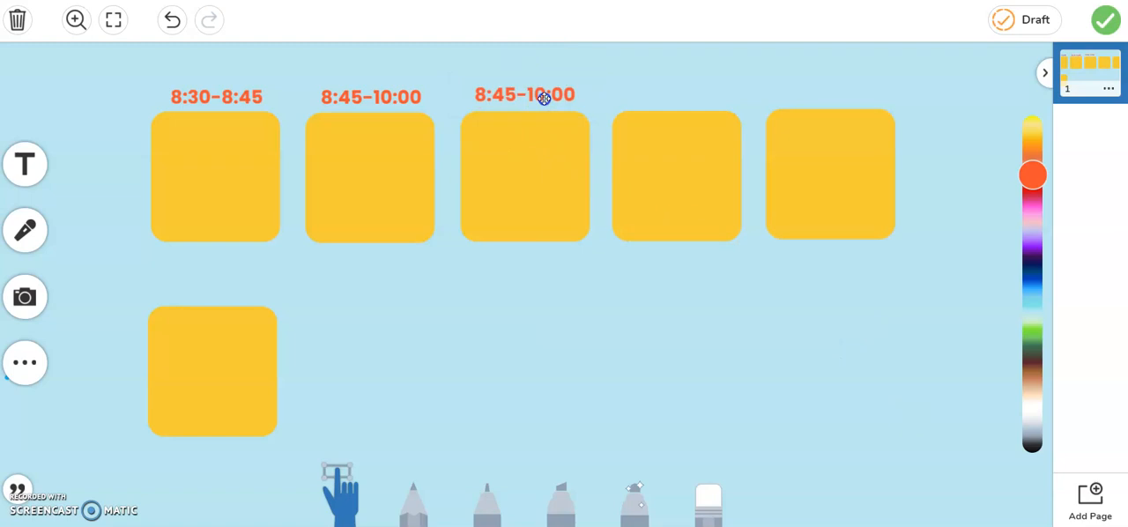
Step: Change the text of the label above the third square to "10:00-10:15"
{"action": "triple_click", "coordinate": [545, 97]}
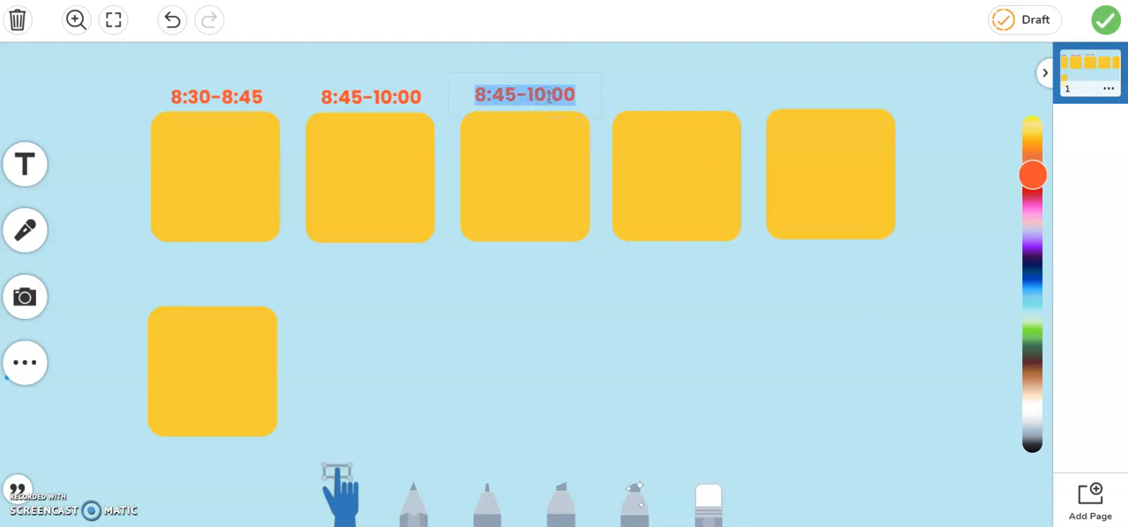
{"action": "type", "text": "10:-10"}
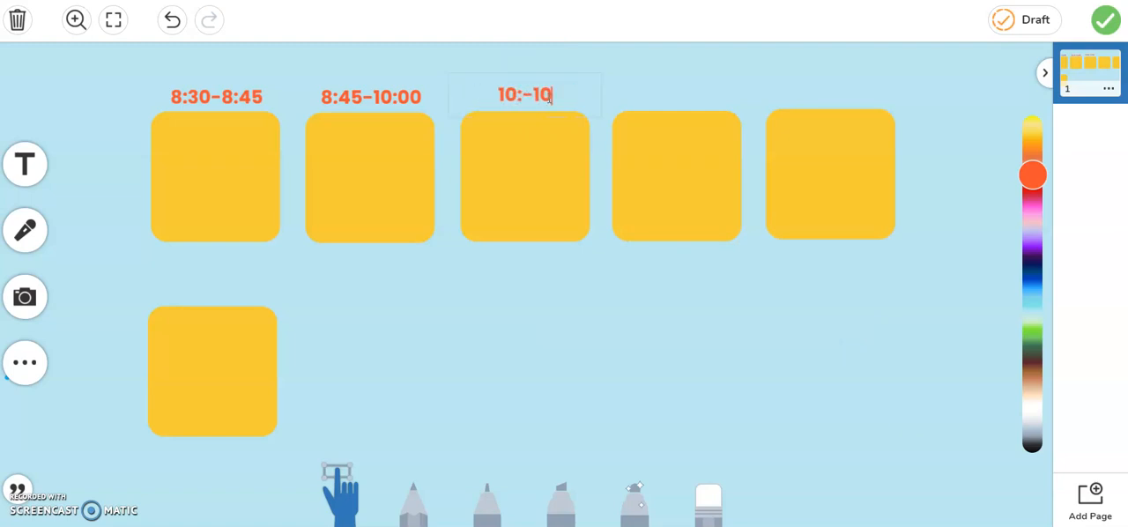
{"action": "type", "text": ":15"}
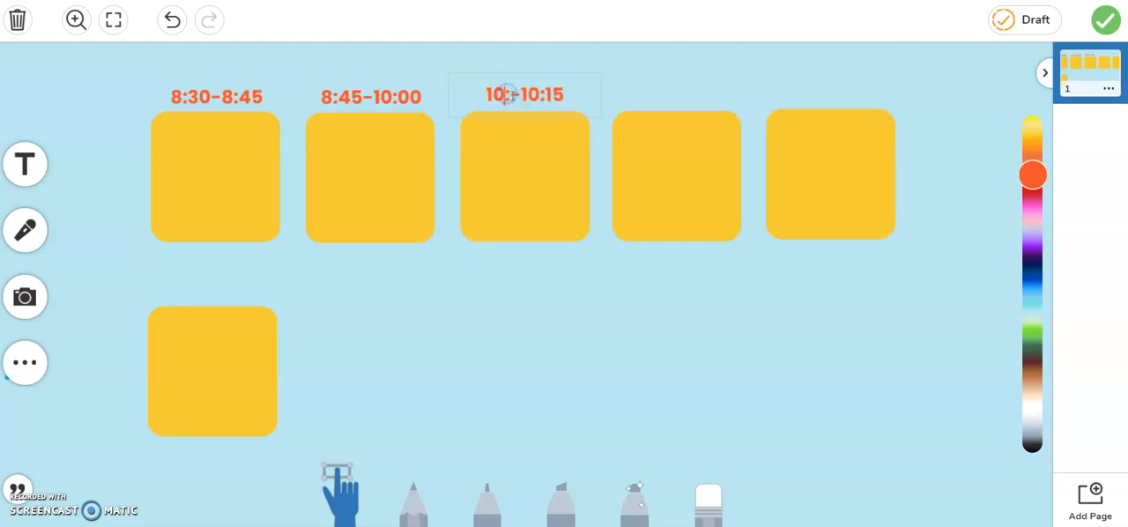
{"action": "type", "text": "00"}
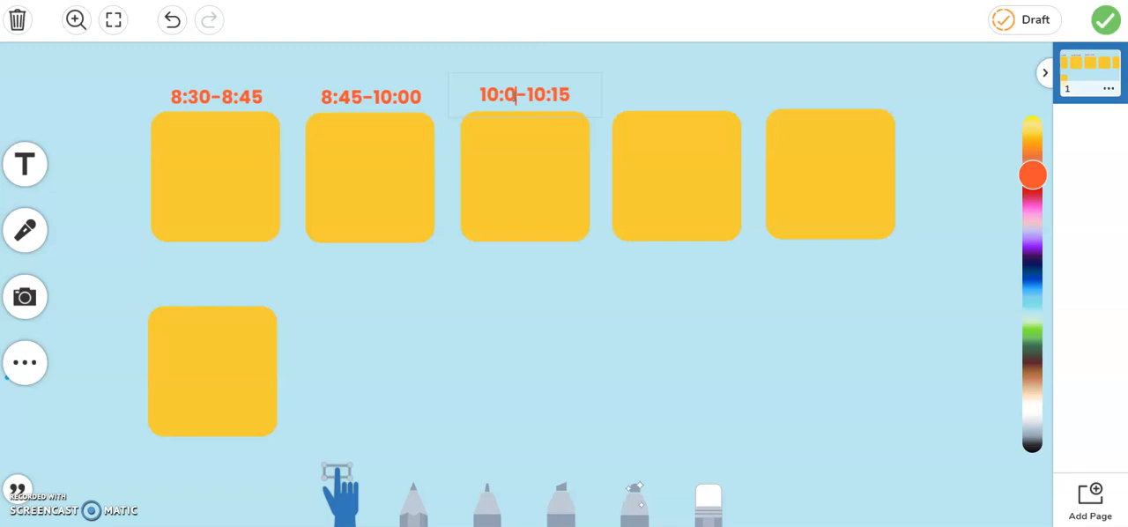
{"action": "left_click", "coordinate": [638, 318]}
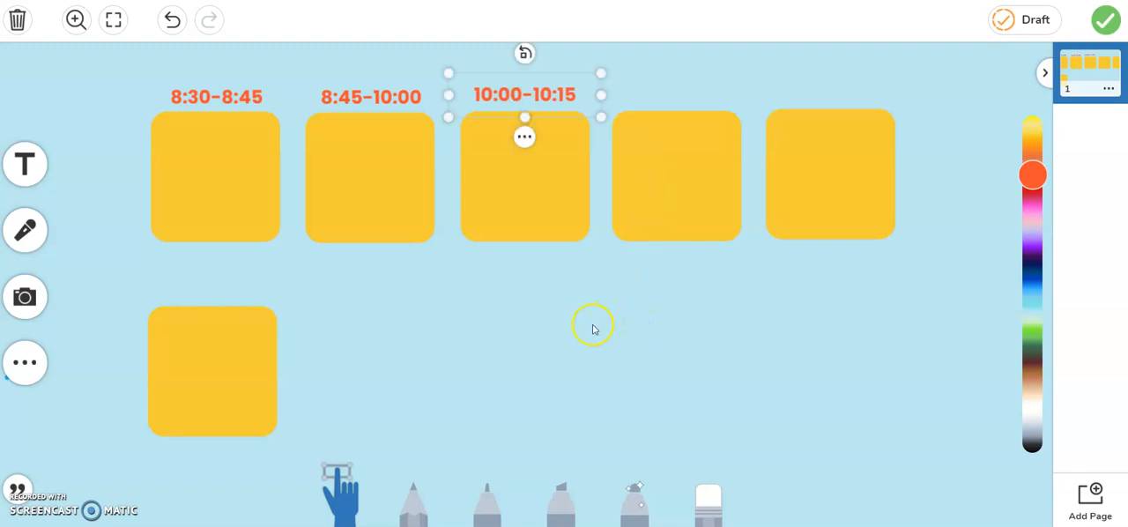
{"action": "left_click", "coordinate": [586, 323]}
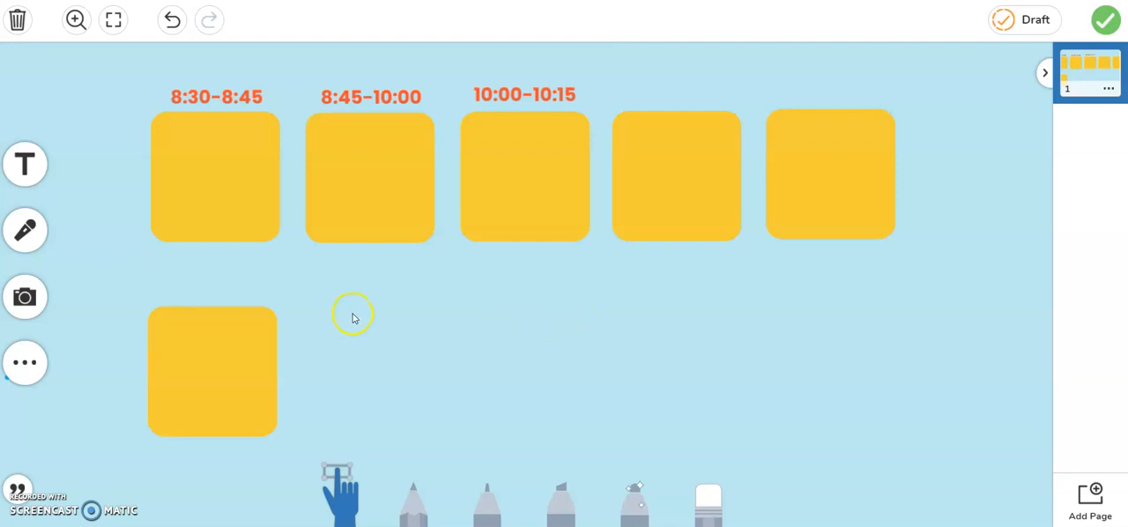
Step: Duplicate the 10:00-10:15 label and place the copy just above the square in the second row
{"action": "left_click", "coordinate": [522, 96]}
{"action": "left_click", "coordinate": [524, 137]}
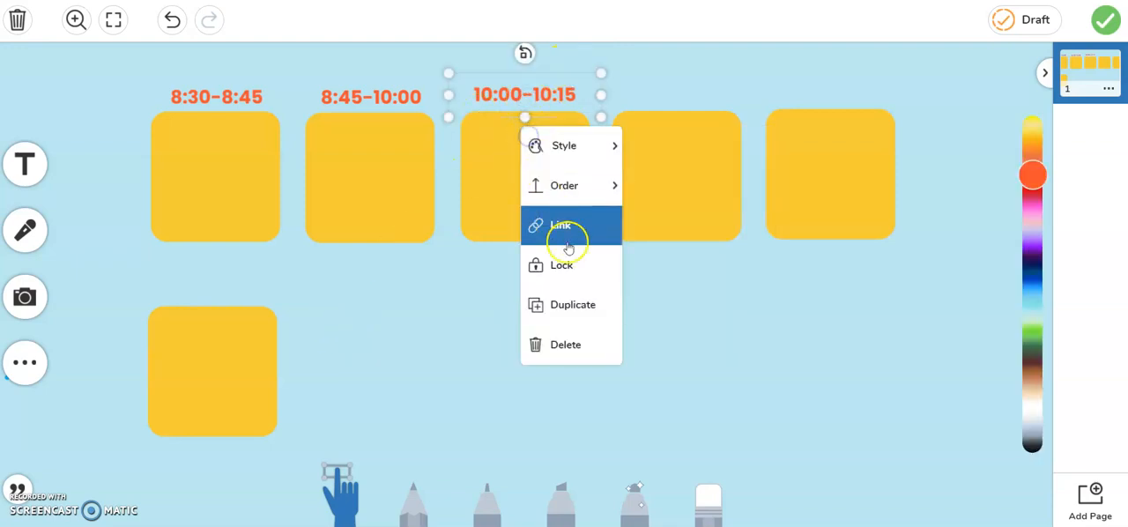
{"action": "left_click", "coordinate": [583, 306]}
{"action": "left_click_drag", "start_coordinate": [562, 125], "coordinate": [237, 308]}
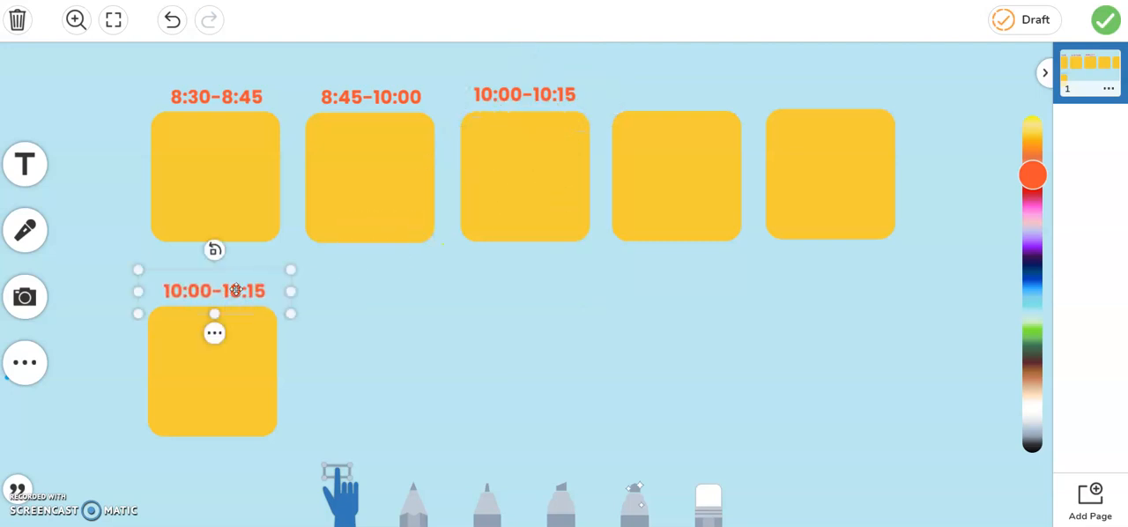
Step: Change the text of the label above the second-row square to "12:00-12:45" and deselect it
{"action": "left_click", "coordinate": [236, 290]}
{"action": "double_click", "coordinate": [236, 290]}
{"action": "left_click", "coordinate": [236, 290]}
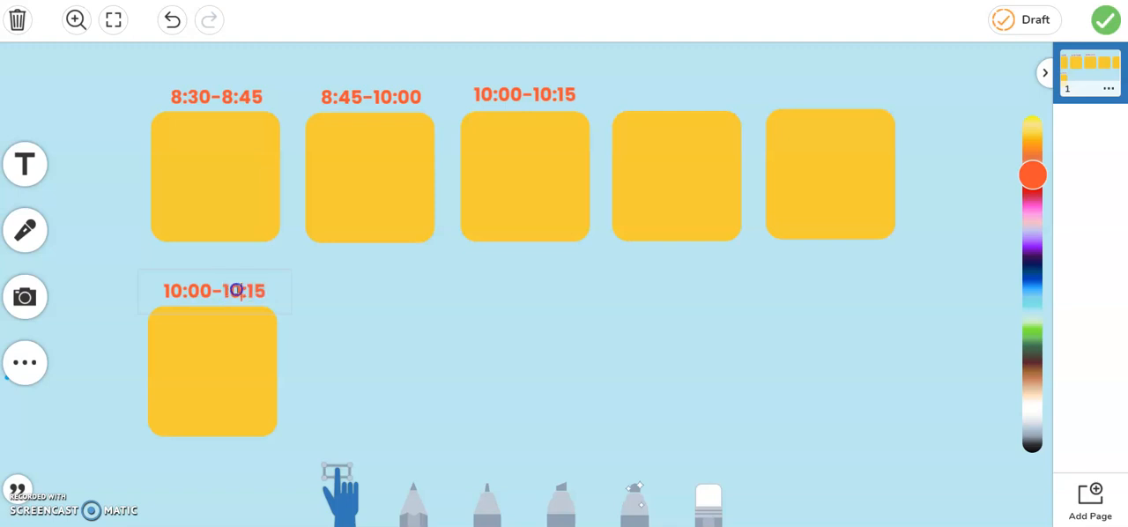
{"action": "triple_click", "coordinate": [236, 290]}
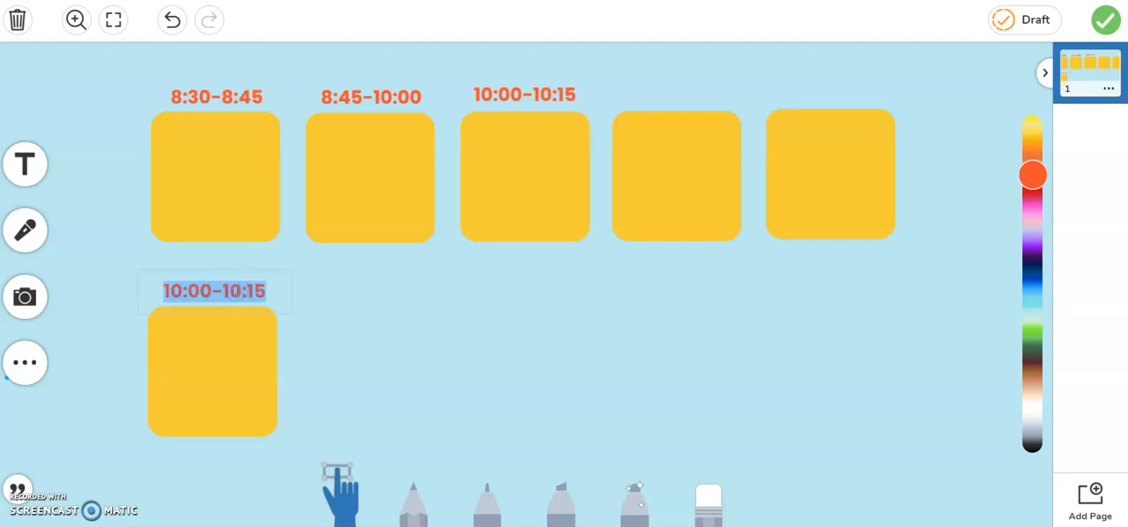
{"action": "type", "text": "12:00-"}
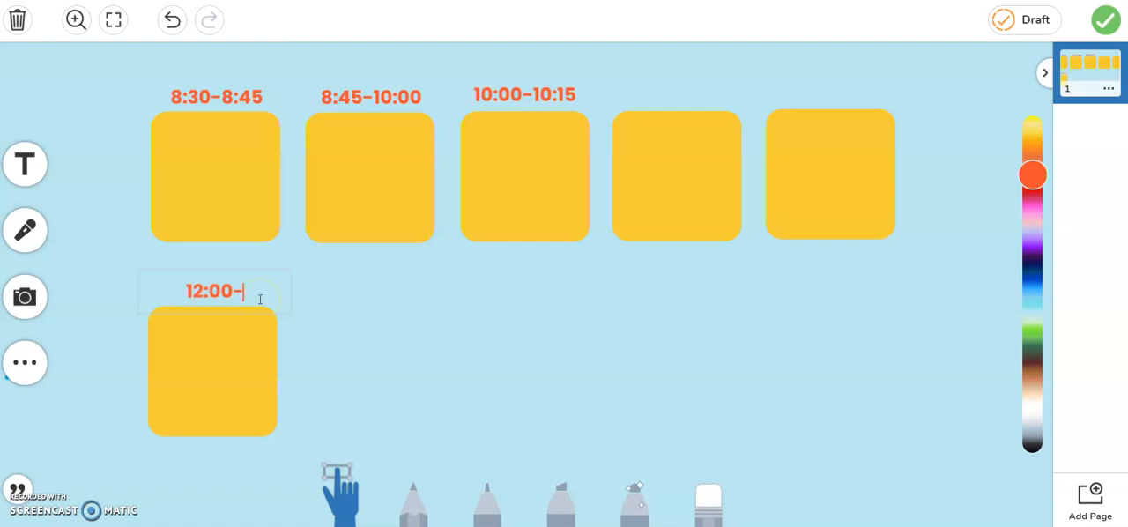
{"action": "type", "text": "12:"}
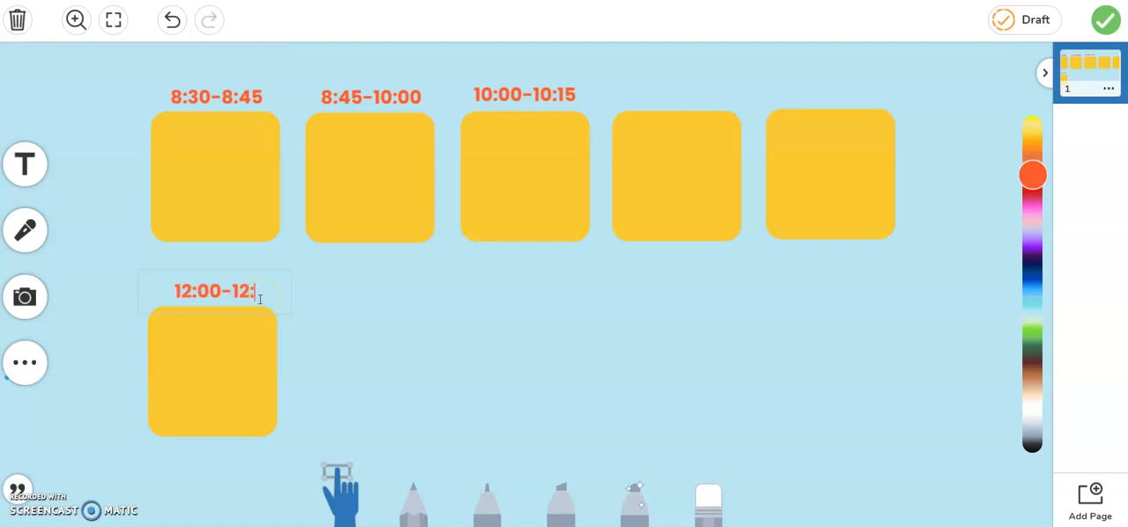
{"action": "type", "text": "45"}
{"action": "left_click", "coordinate": [396, 277]}
{"action": "left_click", "coordinate": [105, 223]}
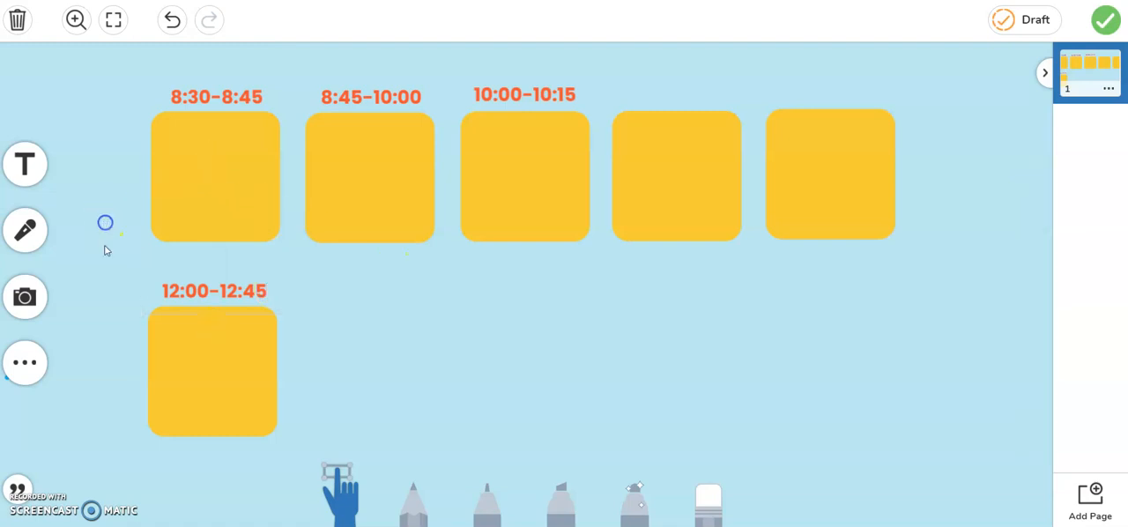
Step: Open the file picker for uploading pictures from the computer to the canvas
{"action": "left_click", "coordinate": [25, 303]}
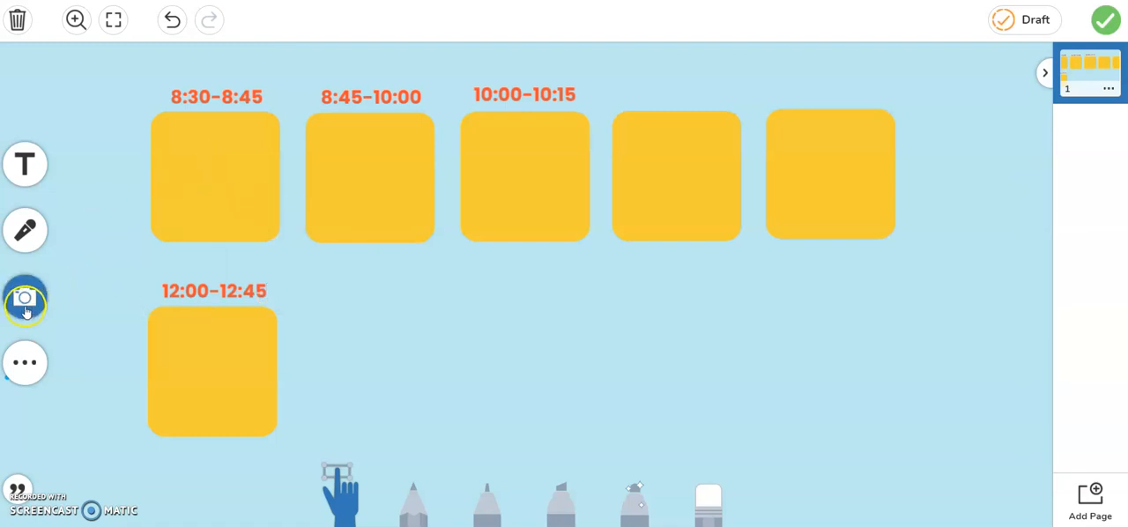
{"action": "left_click", "coordinate": [94, 296]}
{"action": "left_click", "coordinate": [38, 296]}
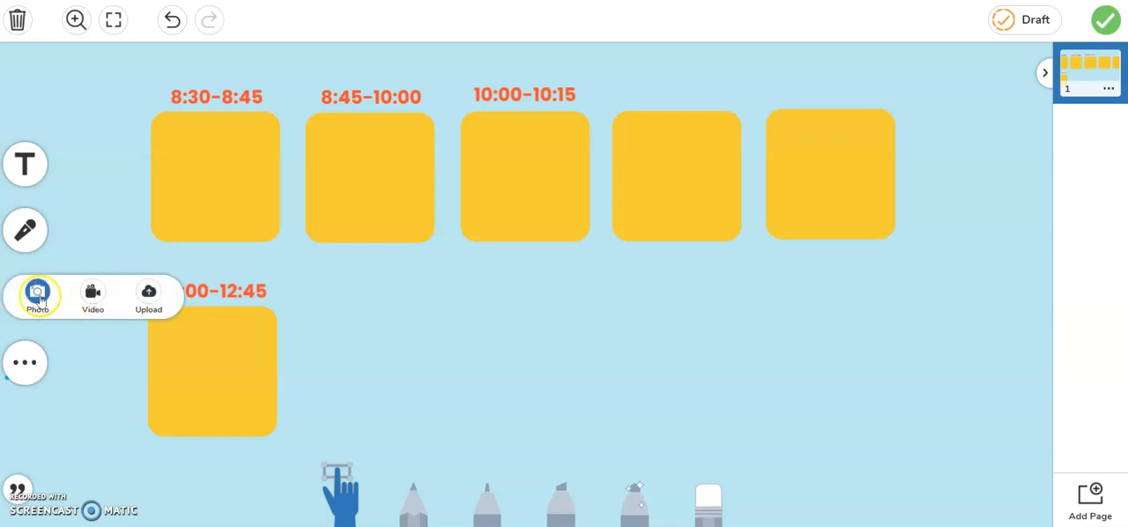
{"action": "left_click", "coordinate": [95, 300]}
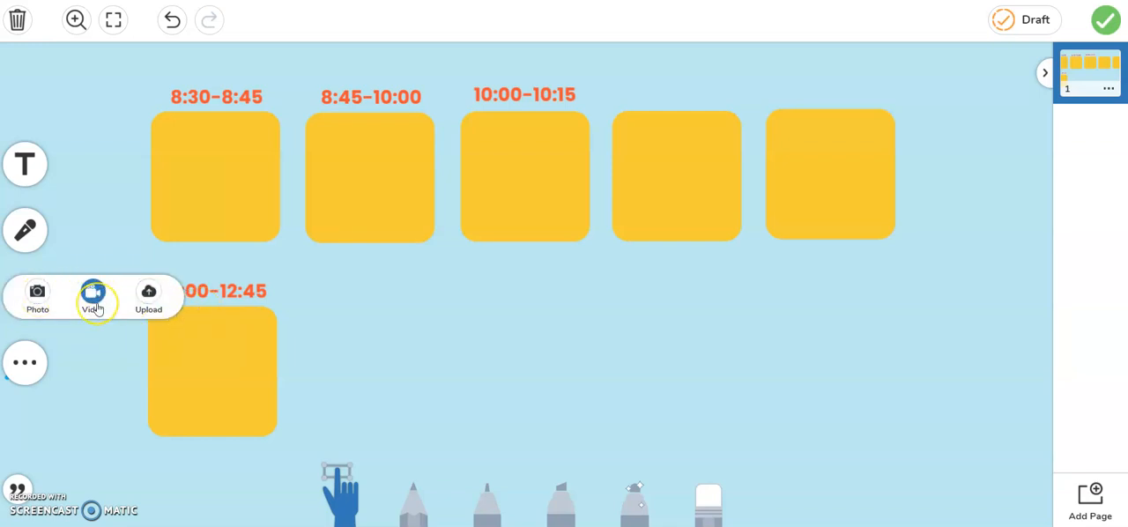
{"action": "left_click", "coordinate": [148, 298]}
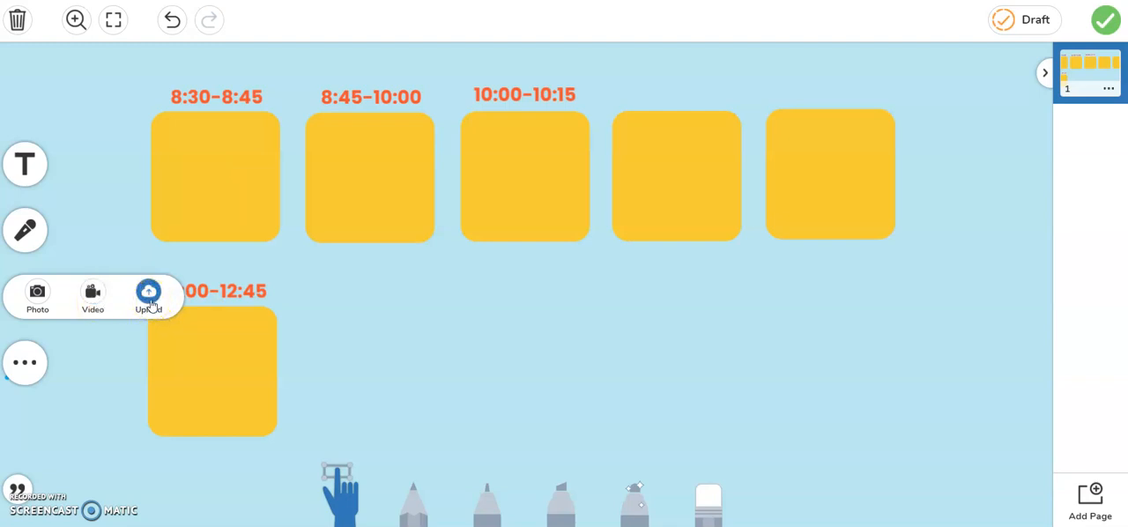
{"action": "left_click", "coordinate": [150, 302]}
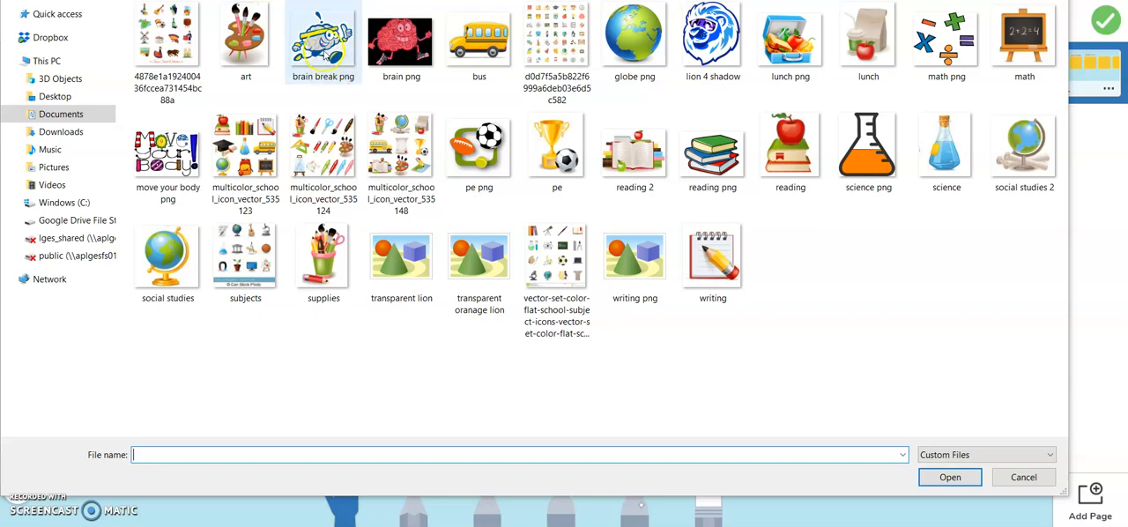
Step: Upload the brain break png, globe png, lunch png, math png, science png, reading png and writing images together
{"action": "left_click", "coordinate": [328, 55]}
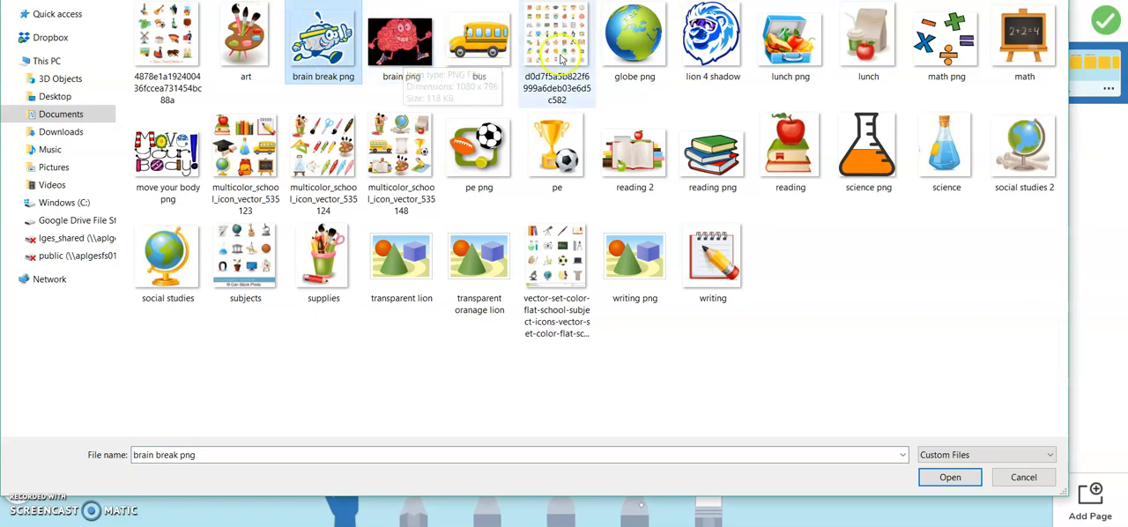
{"action": "left_click", "coordinate": [661, 71], "text": "ctrl"}
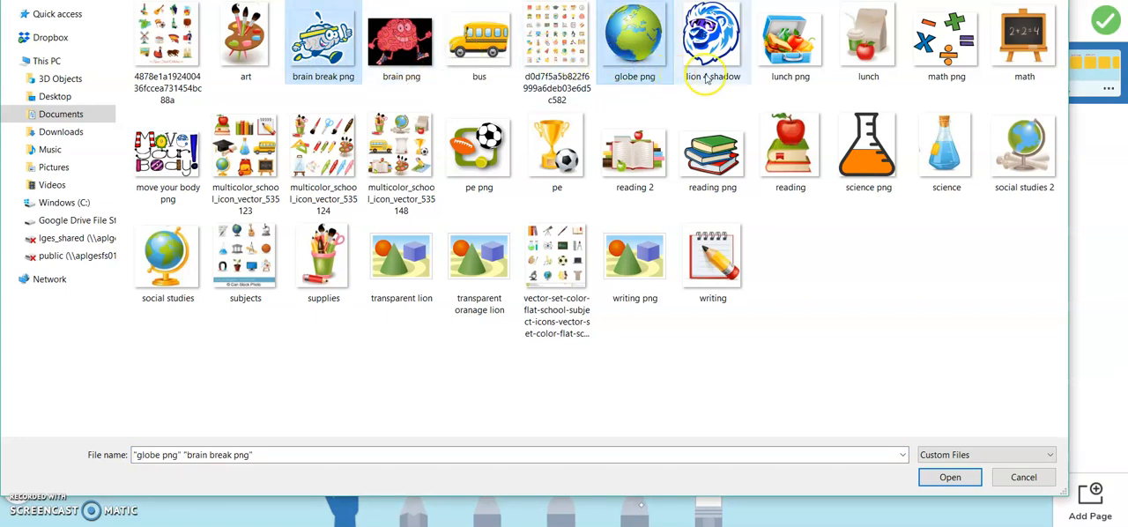
{"action": "left_click", "coordinate": [798, 48], "text": "ctrl"}
{"action": "left_click", "coordinate": [940, 54], "text": "ctrl"}
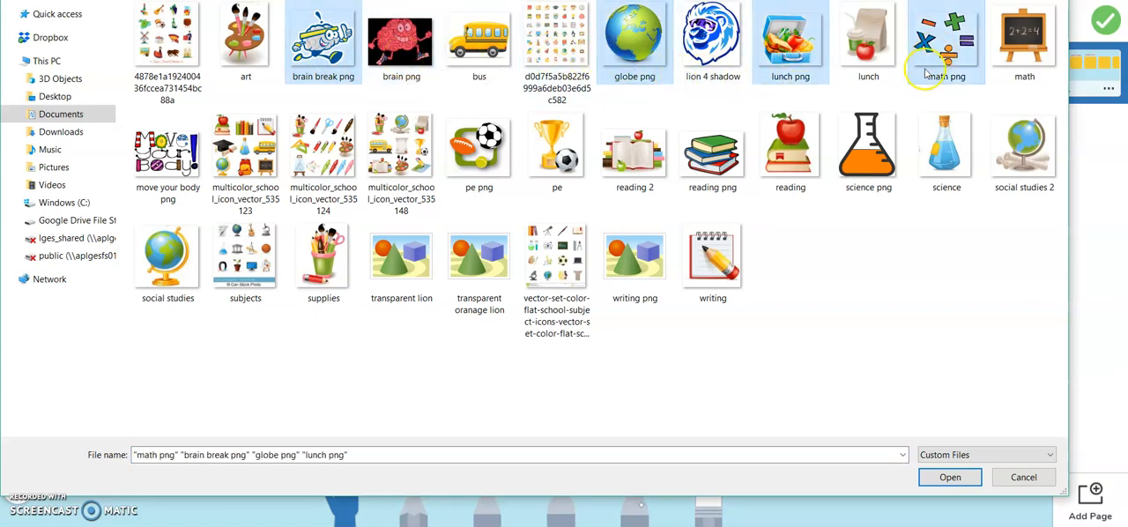
{"action": "left_click", "coordinate": [873, 157], "text": "ctrl"}
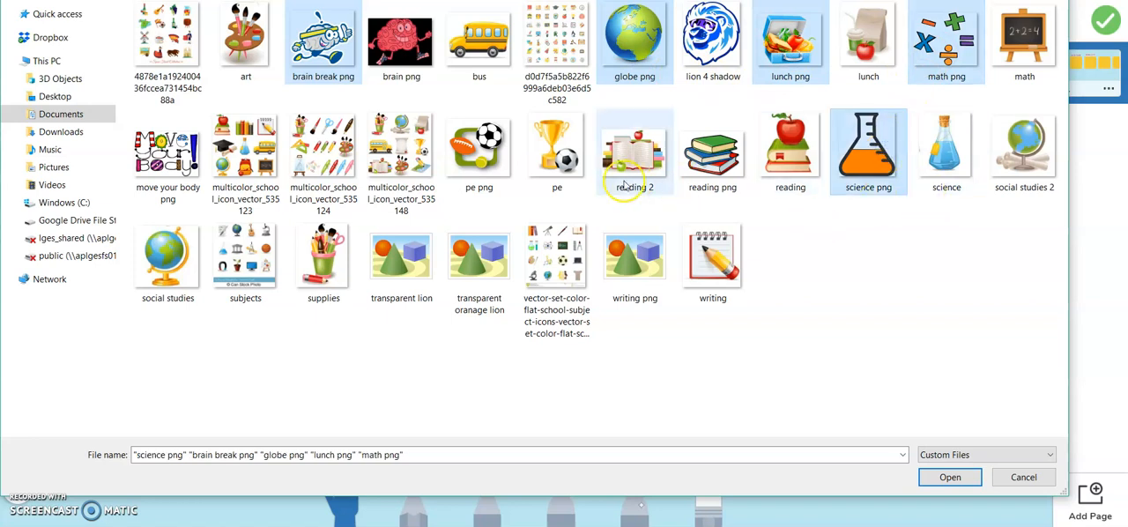
{"action": "left_click", "coordinate": [714, 152], "text": "ctrl"}
{"action": "left_click", "coordinate": [732, 282], "text": "ctrl"}
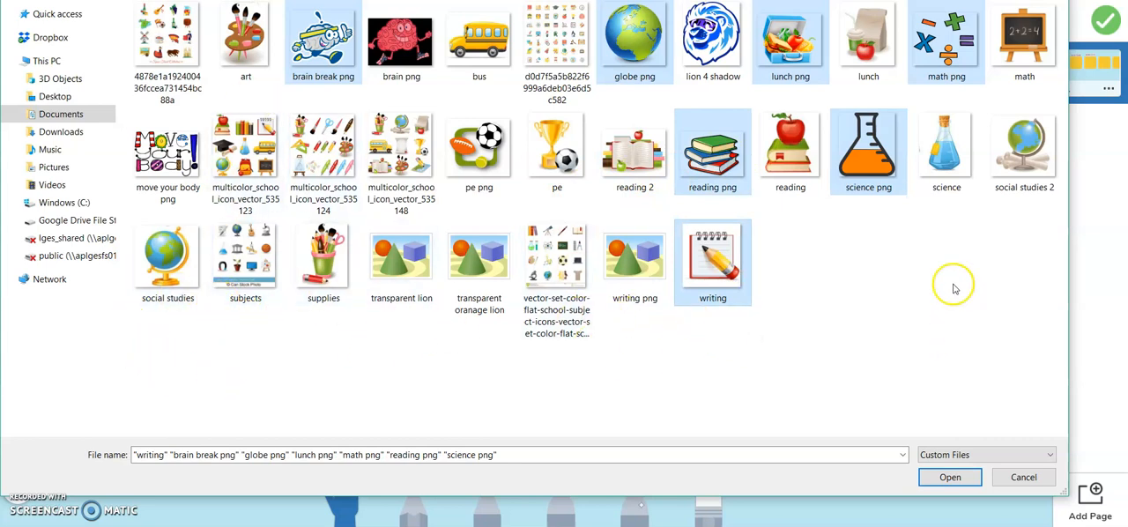
{"action": "left_click", "coordinate": [950, 476]}
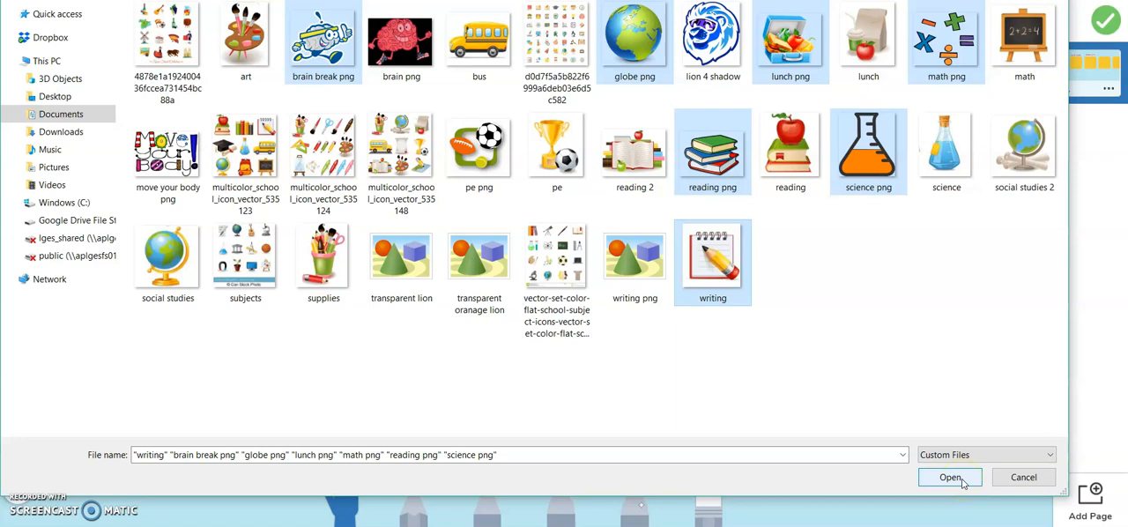
{"action": "left_click", "coordinate": [961, 480]}
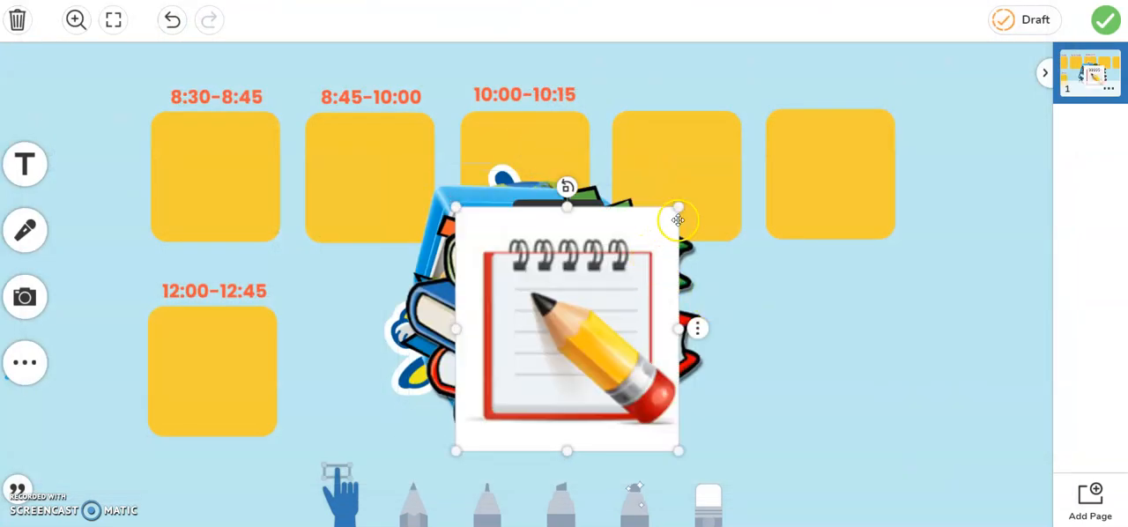
Step: Shrink the notepad-and-pencil writing picture to less than half its size, then delete it from the canvas
{"action": "left_click_drag", "start_coordinate": [674, 205], "coordinate": [547, 354]}
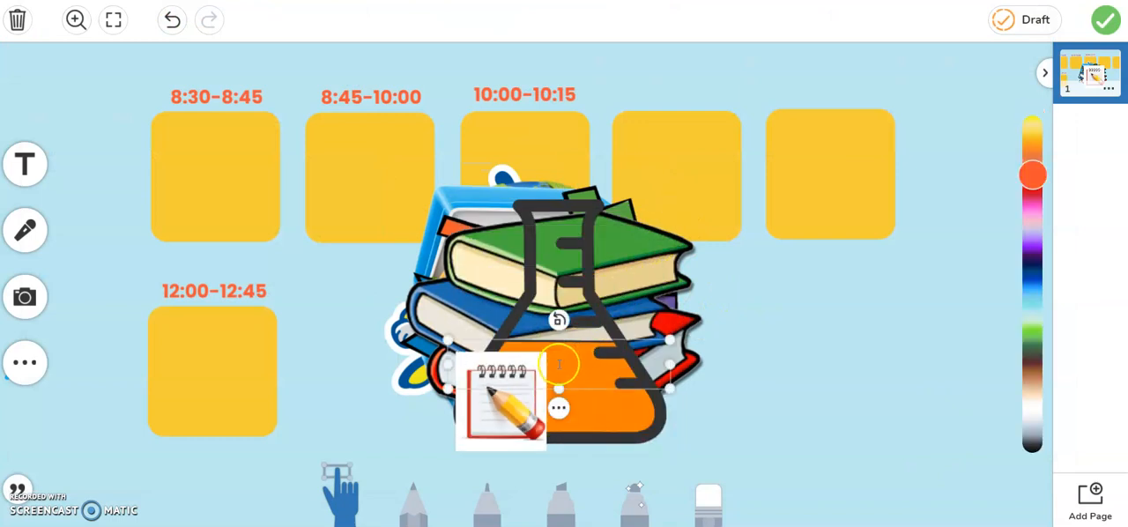
{"action": "left_click", "coordinate": [517, 402]}
{"action": "key", "text": "Delete"}
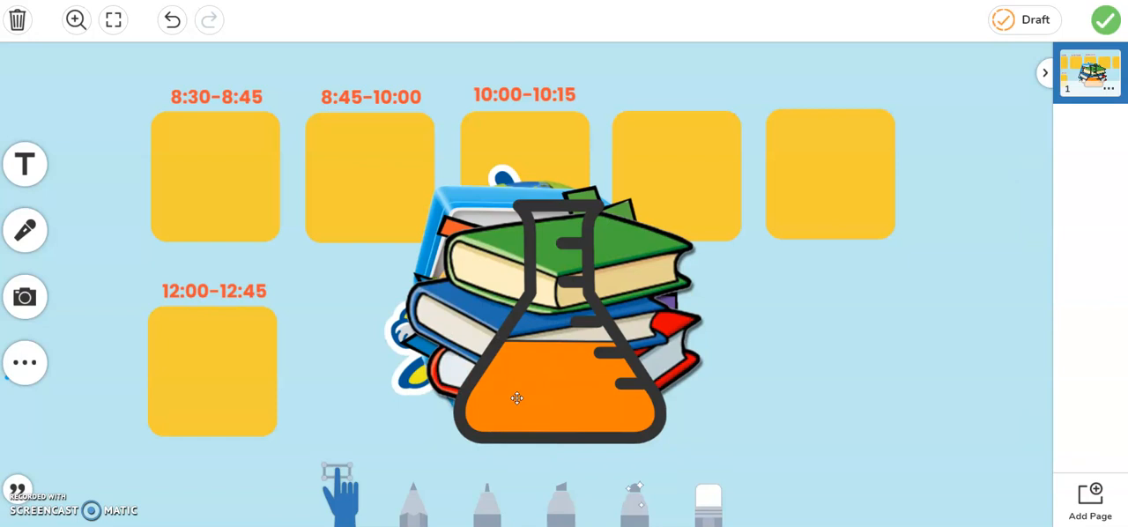
Step: Move the science flask off the picture pile to below the fifth square, and shrink the stack of books to about half its size
{"action": "left_click", "coordinate": [518, 399]}
{"action": "left_click_drag", "start_coordinate": [517, 360], "coordinate": [805, 403]}
{"action": "left_click", "coordinate": [549, 330]}
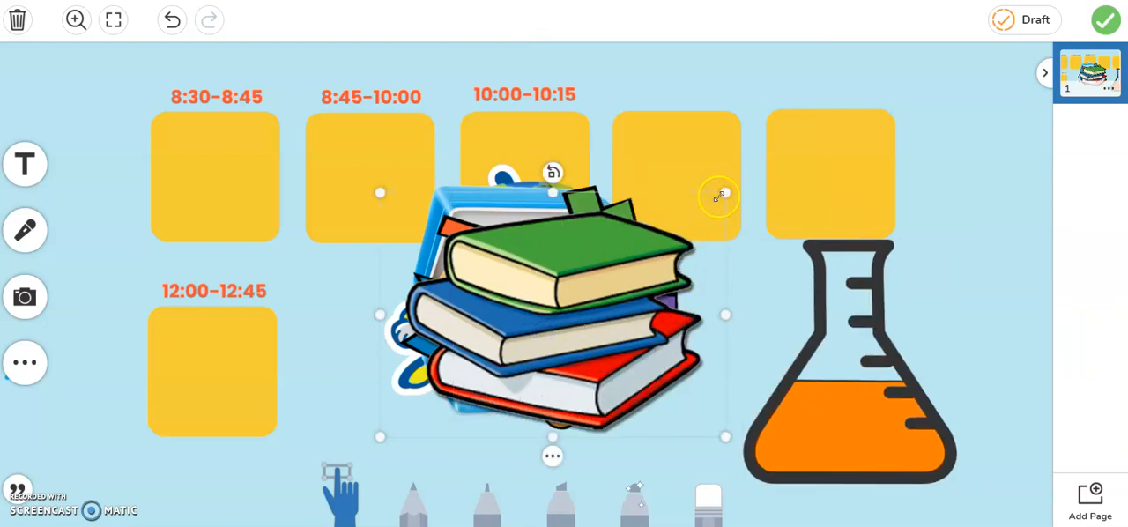
{"action": "left_click_drag", "start_coordinate": [726, 191], "coordinate": [542, 322]}
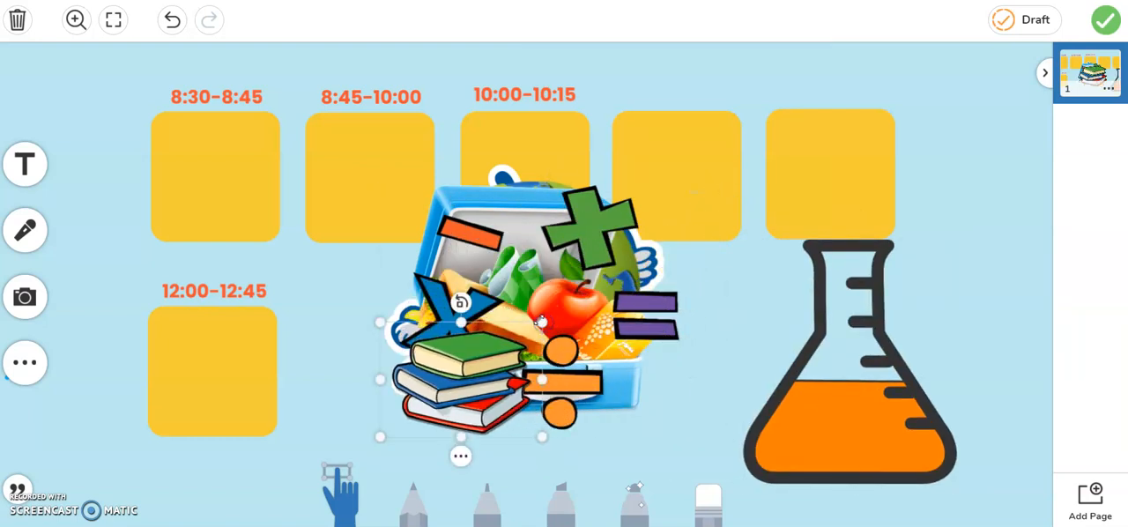
Step: Move the stack of books clear of the flask, then shrink the math symbols and set them down beside the flask
{"action": "left_click_drag", "start_coordinate": [474, 372], "coordinate": [997, 266]}
{"action": "left_click", "coordinate": [596, 276]}
{"action": "left_click_drag", "start_coordinate": [695, 184], "coordinate": [556, 363]}
{"action": "left_click_drag", "start_coordinate": [453, 378], "coordinate": [751, 352]}
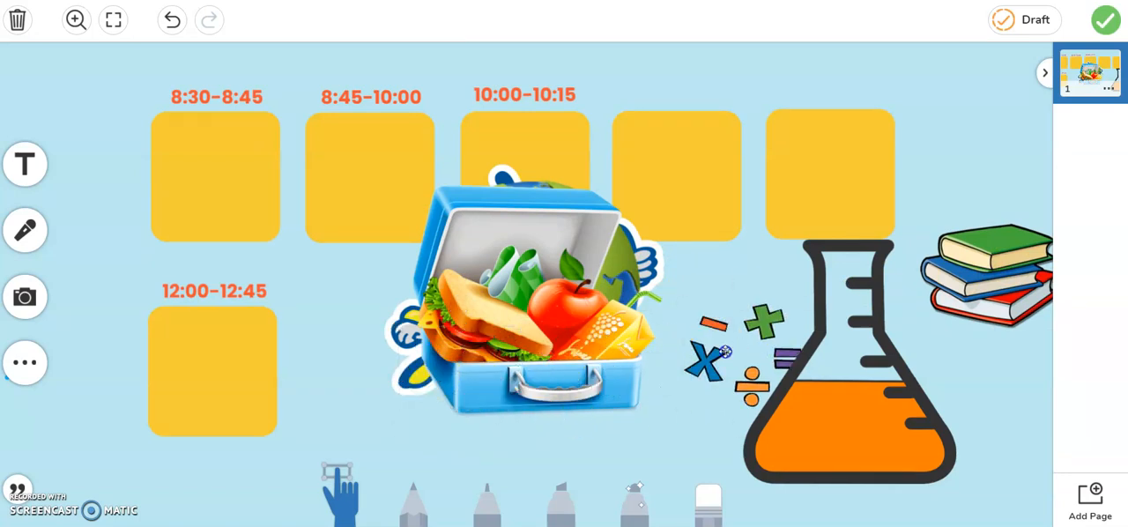
Step: Fit the stack of books into the 8:45-10:00 square and the lunch box into the 12:00-12:45 square, shrinking both
{"action": "left_click", "coordinate": [1006, 255]}
{"action": "left_click_drag", "start_coordinate": [908, 215], "coordinate": [192, 353]}
{"action": "left_click", "coordinate": [483, 257]}
{"action": "left_click_drag", "start_coordinate": [152, 324], "coordinate": [165, 336]}
Step: Fit the globe into the fifth square and the running brain into the 10:00-10:15 square, shrinking both pictures
{"action": "left_click", "coordinate": [515, 283]}
{"action": "left_click_drag", "start_coordinate": [409, 172], "coordinate": [565, 327]}
{"action": "left_click_drag", "start_coordinate": [632, 399], "coordinate": [848, 219]}
{"action": "left_click", "coordinate": [552, 297]}
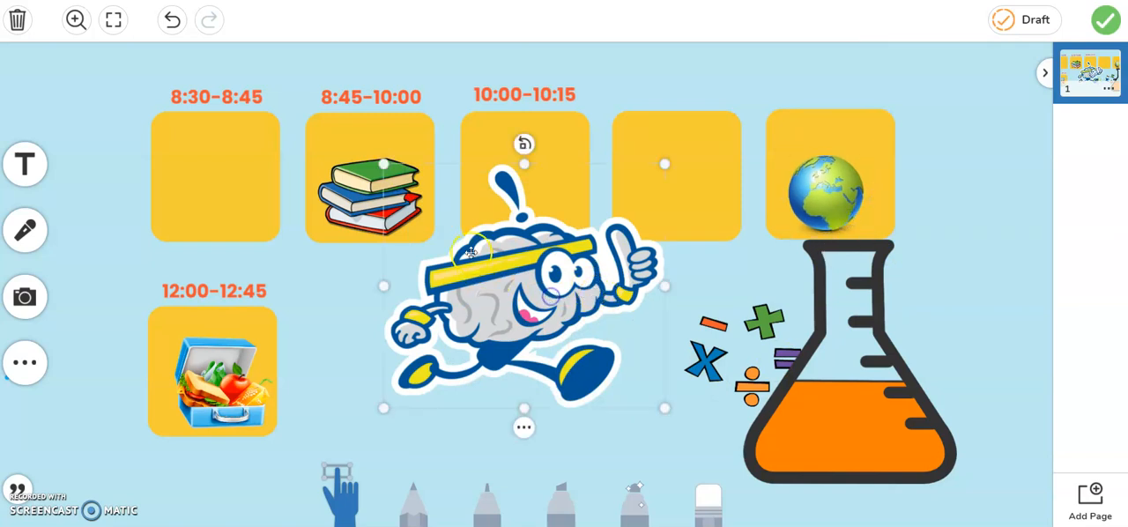
{"action": "left_click_drag", "start_coordinate": [382, 161], "coordinate": [531, 330]}
{"action": "left_click_drag", "start_coordinate": [592, 344], "coordinate": [515, 168]}
Step: Shrink the math symbols to fit inside the fourth square and delete the science flask from the canvas
{"action": "left_click", "coordinate": [721, 351]}
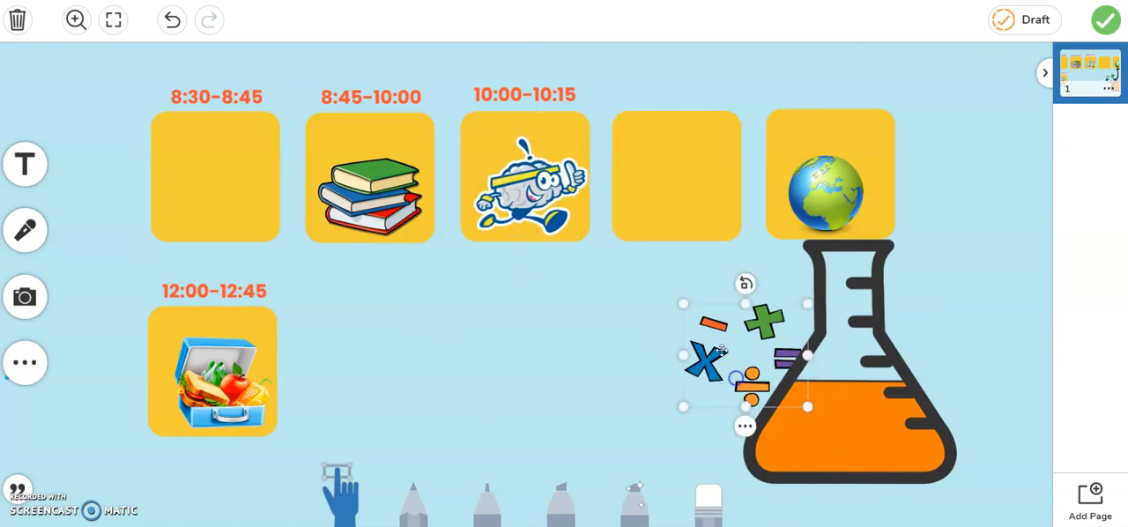
{"action": "left_click_drag", "start_coordinate": [680, 307], "coordinate": [716, 323]}
{"action": "left_click", "coordinate": [770, 374]}
{"action": "left_click_drag", "start_coordinate": [770, 374], "coordinate": [845, 389]}
{"action": "left_click_drag", "start_coordinate": [748, 388], "coordinate": [663, 201]}
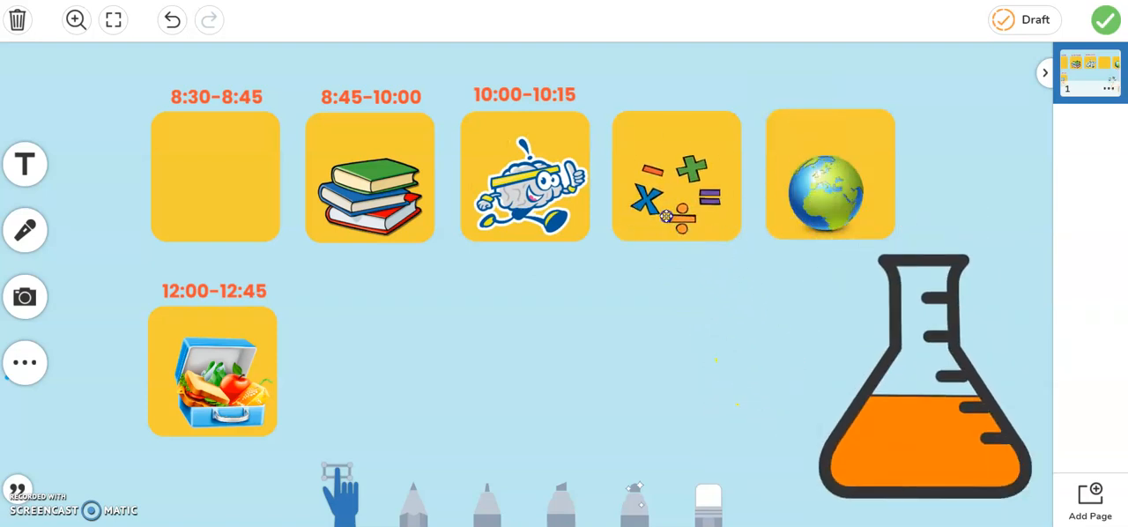
{"action": "left_click", "coordinate": [926, 388]}
{"action": "key", "text": "Delete"}
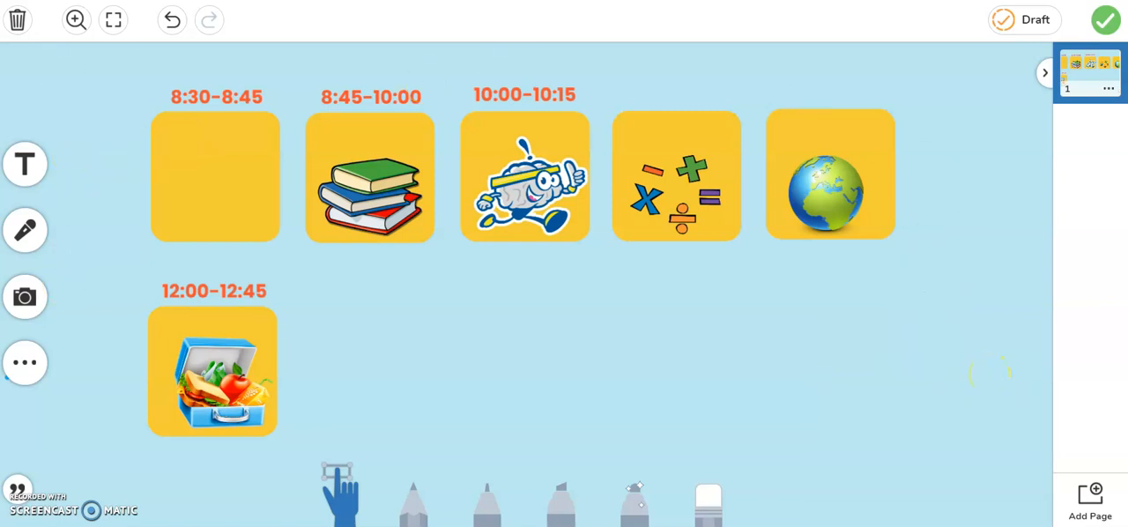
Step: Upload the transparent Zoom app icon picture from the computer and fit it inside the 8:30-8:45 square
{"action": "left_click", "coordinate": [24, 298]}
{"action": "left_click", "coordinate": [141, 302]}
{"action": "left_click", "coordinate": [533, 102]}
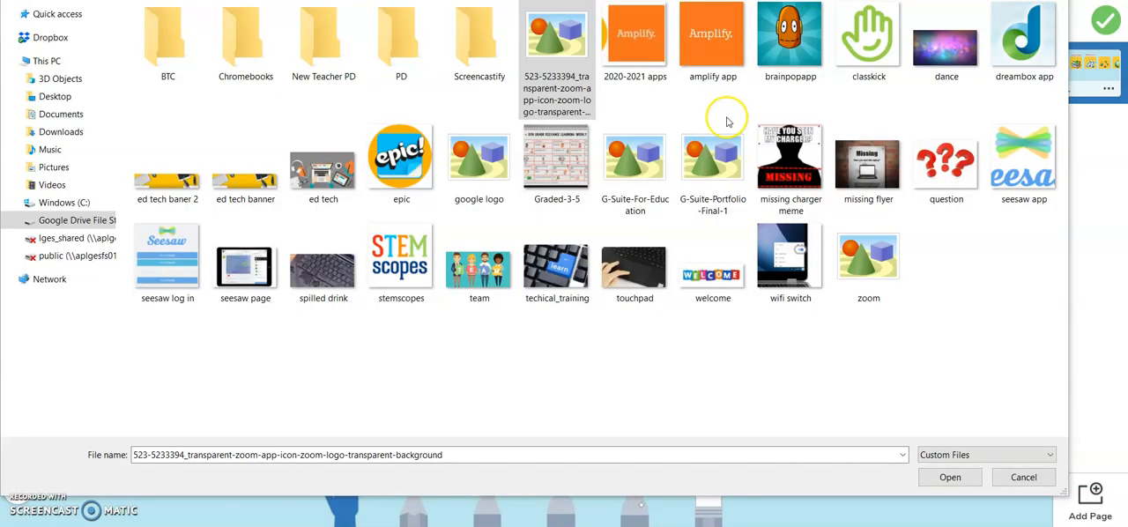
{"action": "left_click", "coordinate": [952, 477]}
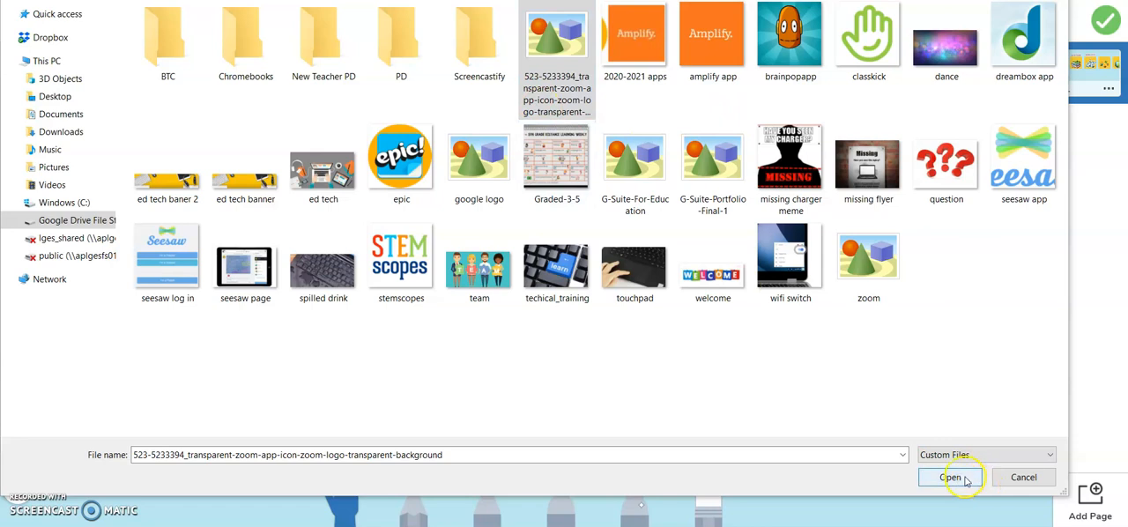
{"action": "left_click_drag", "start_coordinate": [667, 409], "coordinate": [229, 174]}
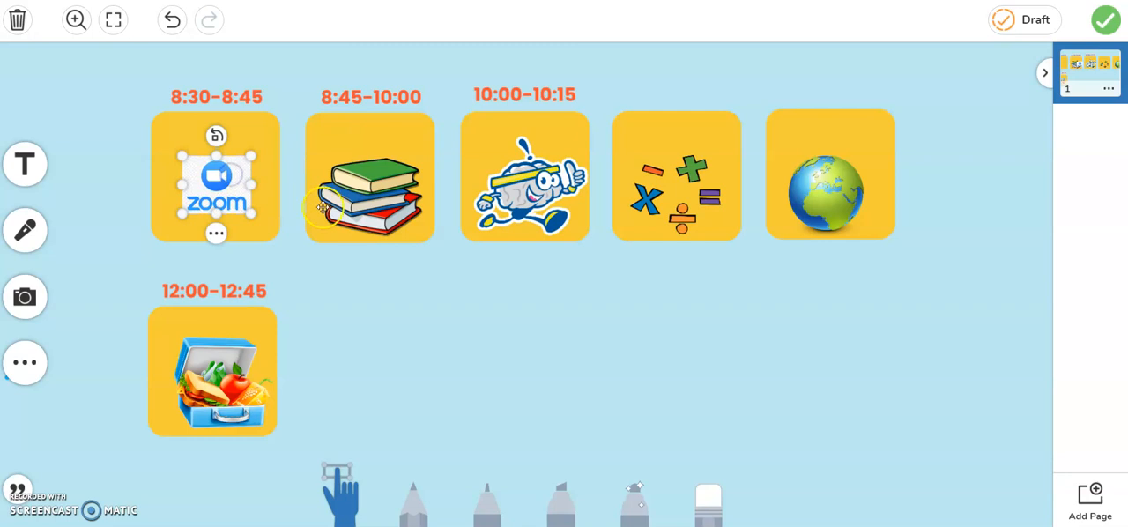
Step: Add the text label "Morning Meeting", shrink it slightly and place it over the upper part of the 8:30-8:45 square
{"action": "left_click", "coordinate": [25, 165]}
{"action": "left_click", "coordinate": [498, 152]}
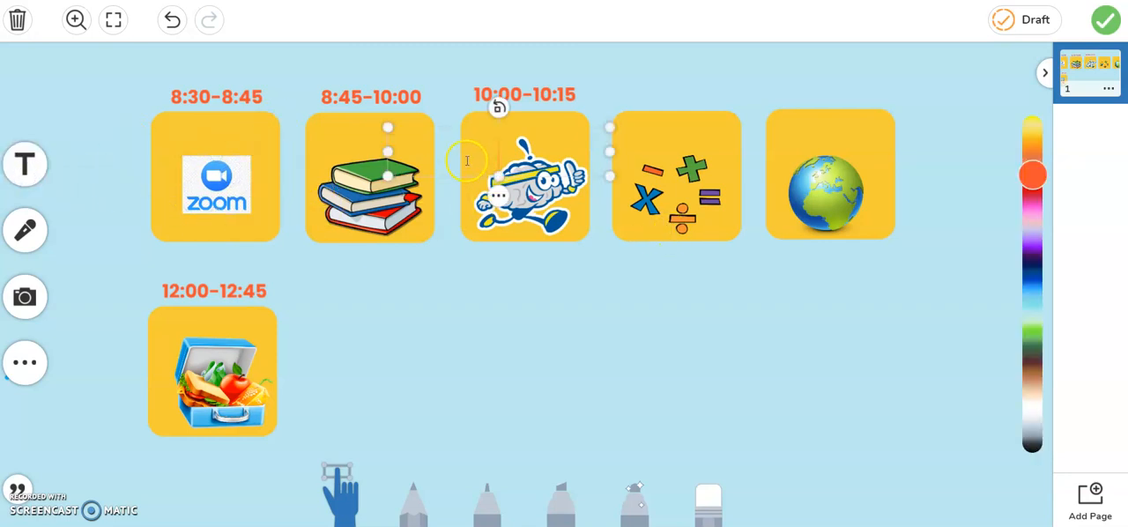
{"action": "type", "text": "Mornin"}
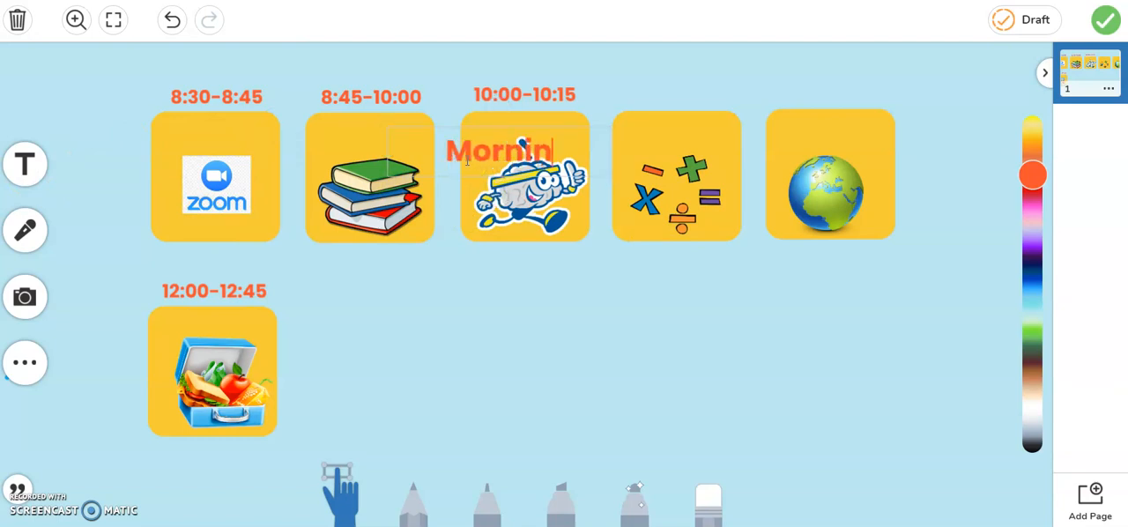
{"action": "type", "text": "g Meeting"}
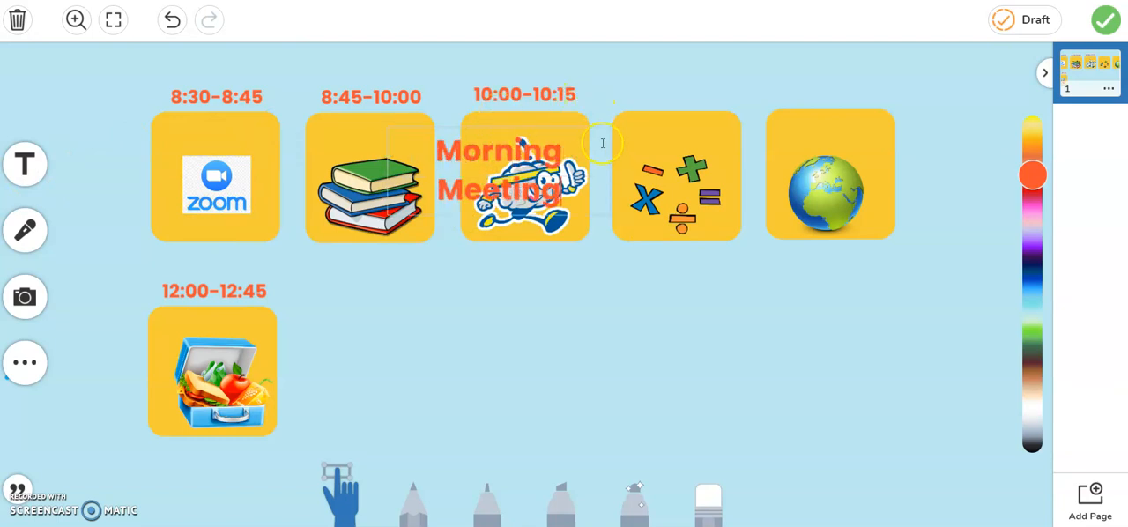
{"action": "left_click", "coordinate": [596, 234]}
{"action": "left_click_drag", "start_coordinate": [610, 223], "coordinate": [561, 200]}
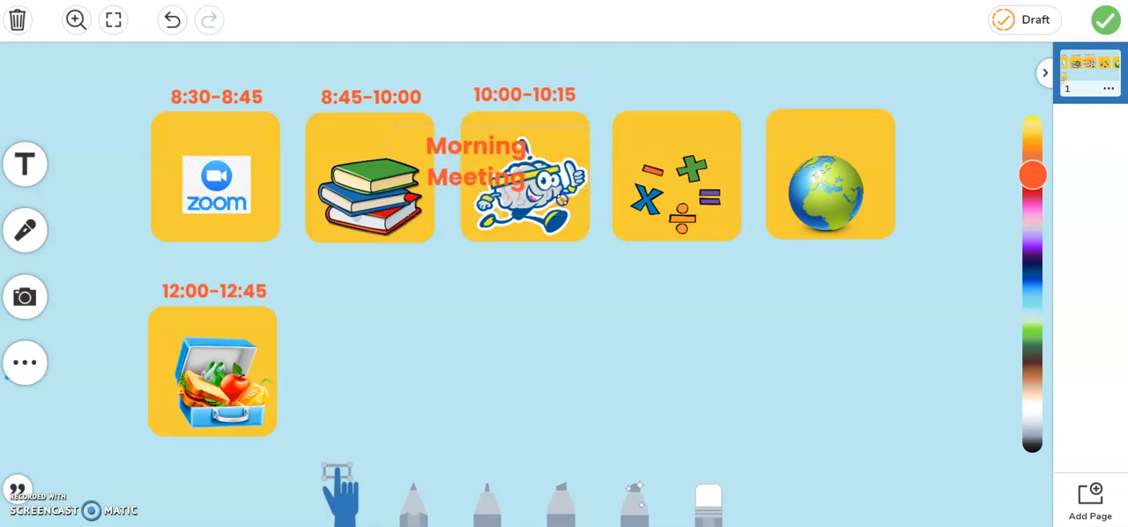
{"action": "left_click_drag", "start_coordinate": [494, 186], "coordinate": [231, 166]}
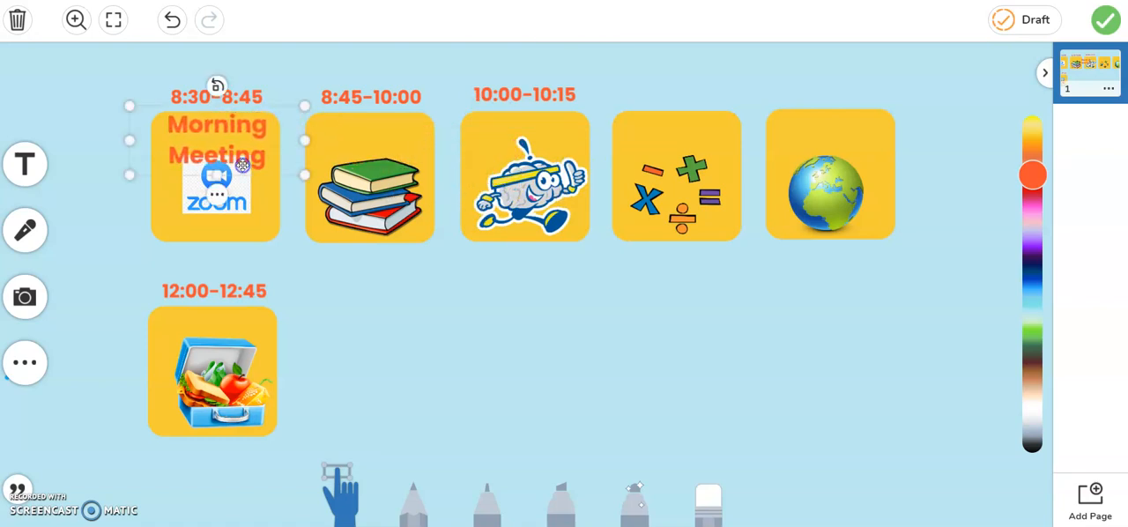
Step: Colour the "Morning Meeting" label white and lower the Zoom logo within the first square to sit beneath it
{"action": "left_click_drag", "start_coordinate": [1034, 175], "coordinate": [1042, 412]}
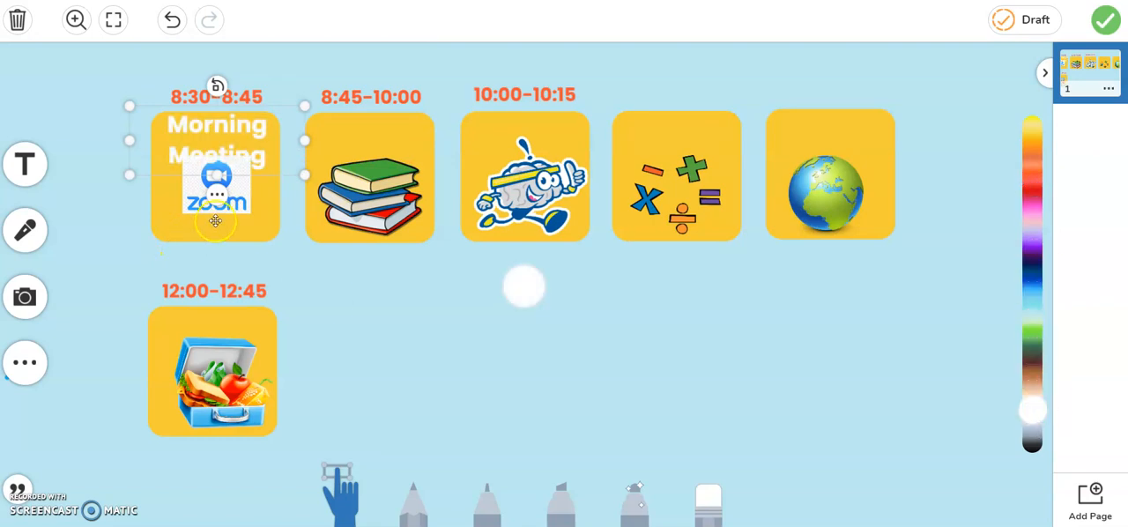
{"action": "left_click", "coordinate": [236, 205]}
{"action": "left_click", "coordinate": [262, 144]}
{"action": "left_click_drag", "start_coordinate": [261, 143], "coordinate": [261, 141]}
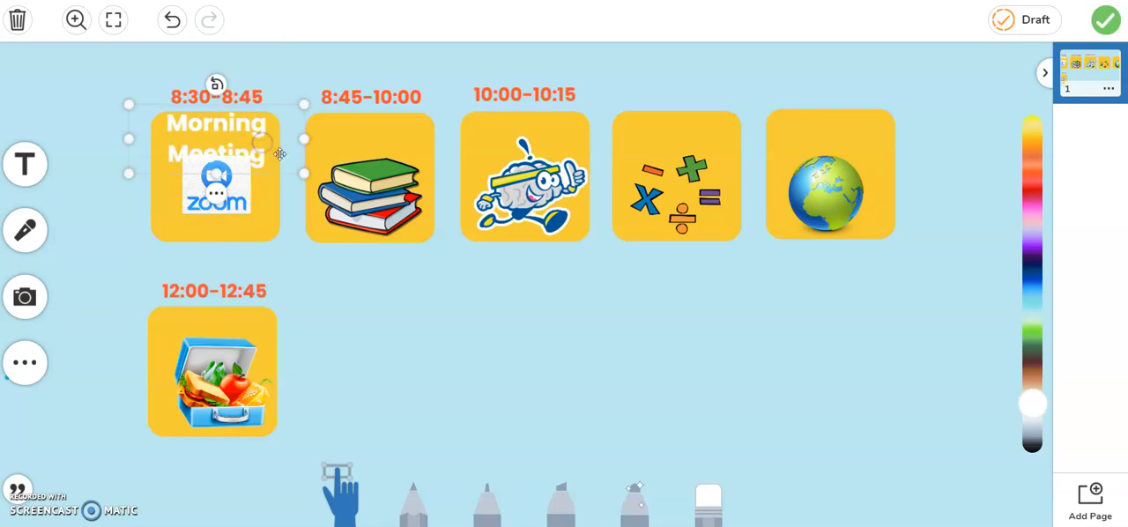
{"action": "left_click", "coordinate": [281, 160]}
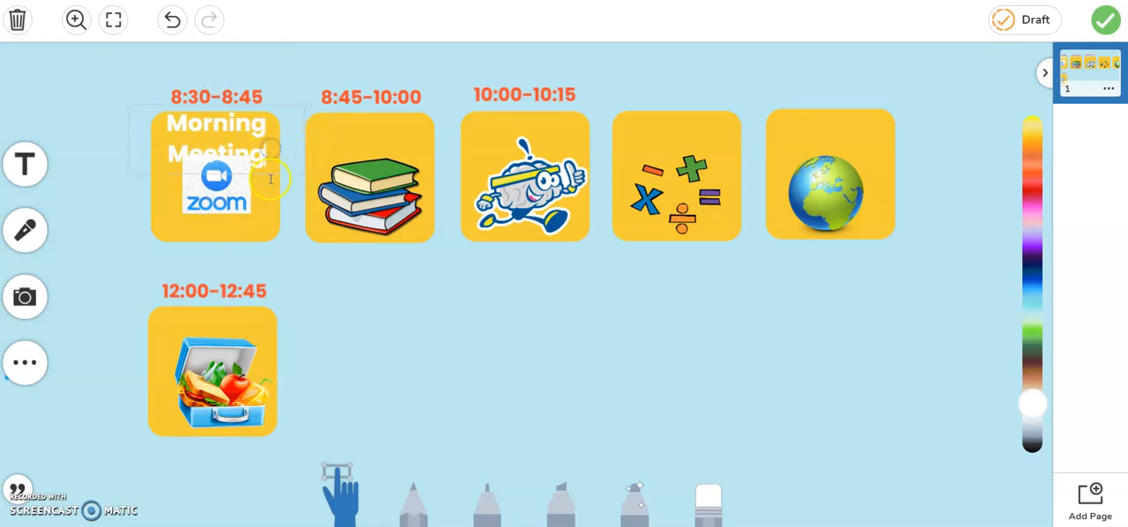
{"action": "left_click", "coordinate": [271, 183]}
{"action": "left_click_drag", "start_coordinate": [299, 173], "coordinate": [249, 211]}
{"action": "left_click", "coordinate": [249, 204]}
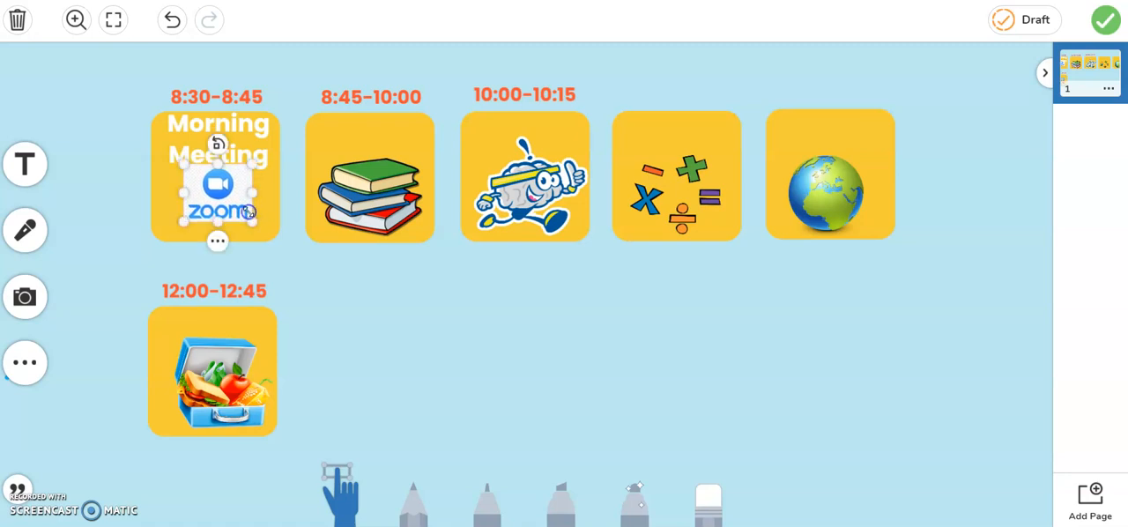
Step: Narrow the "Morning Meeting" text box to the square's width, recentre it, and shrink the Zoom logo slightly beneath it
{"action": "left_click", "coordinate": [271, 143]}
{"action": "left_click_drag", "start_coordinate": [126, 150], "coordinate": [192, 149]}
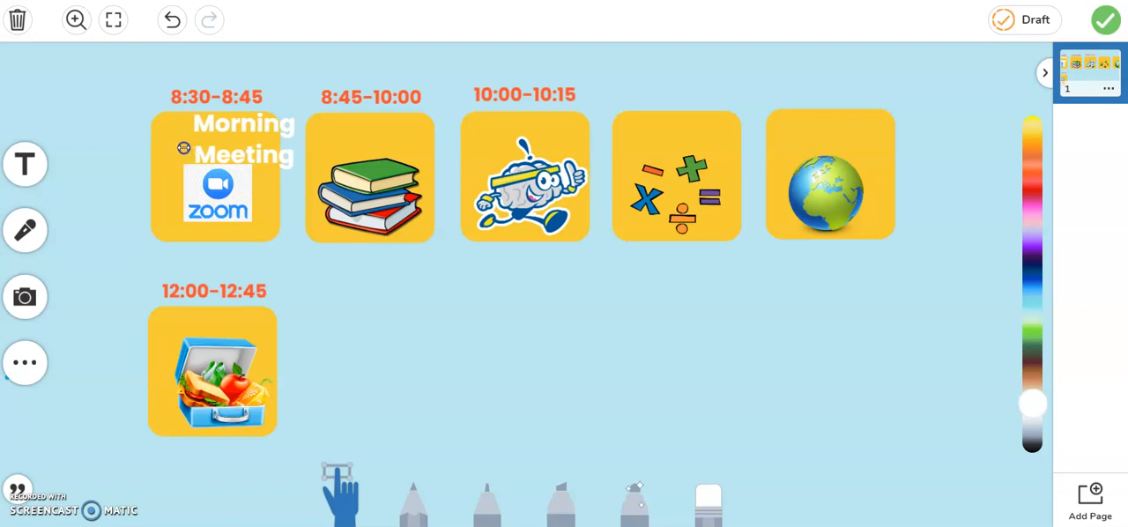
{"action": "left_click_drag", "start_coordinate": [264, 154], "coordinate": [236, 154]}
{"action": "left_click", "coordinate": [217, 196]}
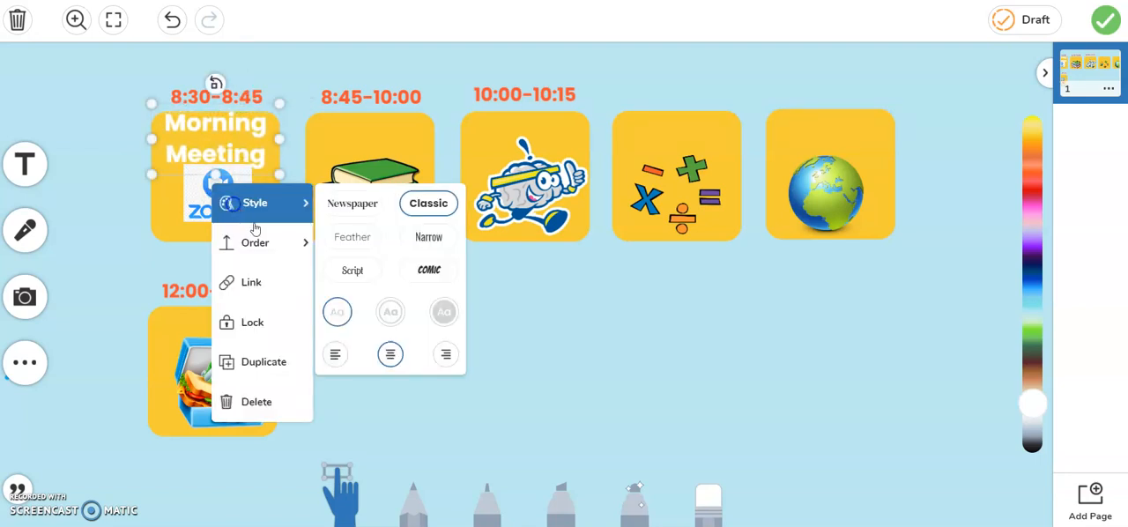
{"action": "left_click", "coordinate": [179, 208]}
{"action": "left_click_drag", "start_coordinate": [247, 218], "coordinate": [231, 205]}
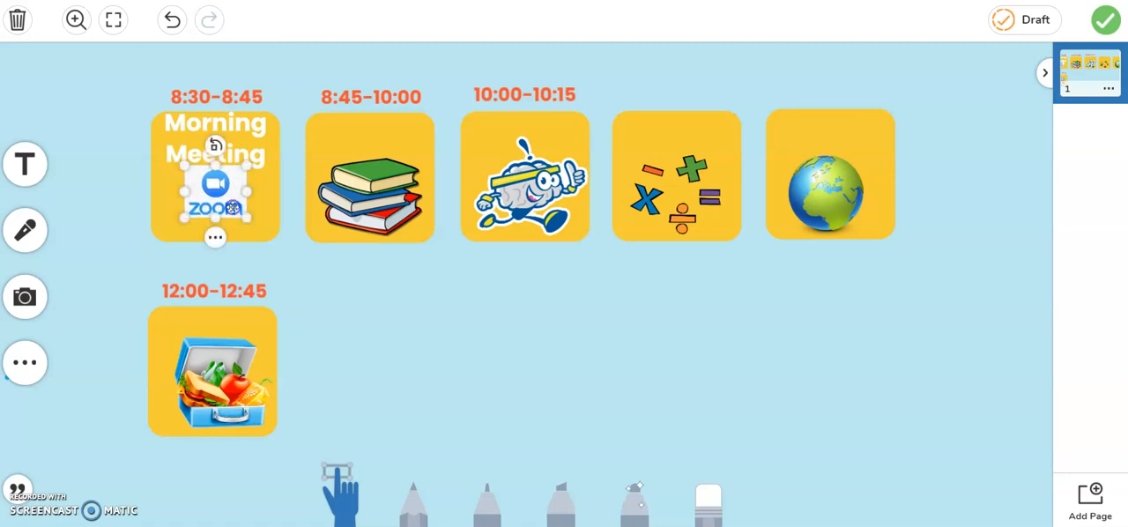
Step: Duplicate the "Morning Meeting" label onto the 8:45-10:00 square and change the copy's text to "Reading"
{"action": "left_click", "coordinate": [252, 139]}
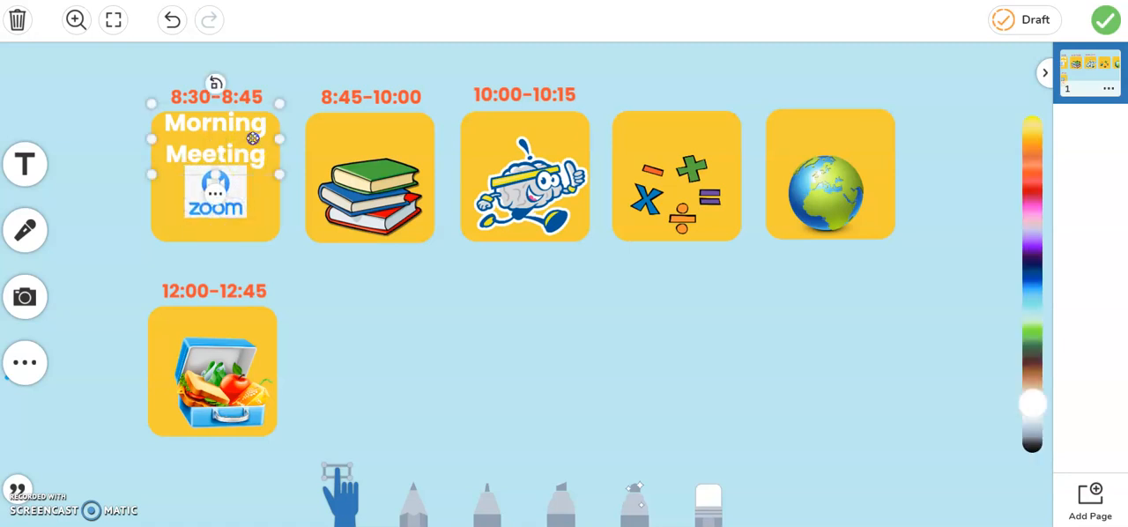
{"action": "left_click", "coordinate": [216, 196]}
{"action": "mouse_move", "coordinate": [214, 199]}
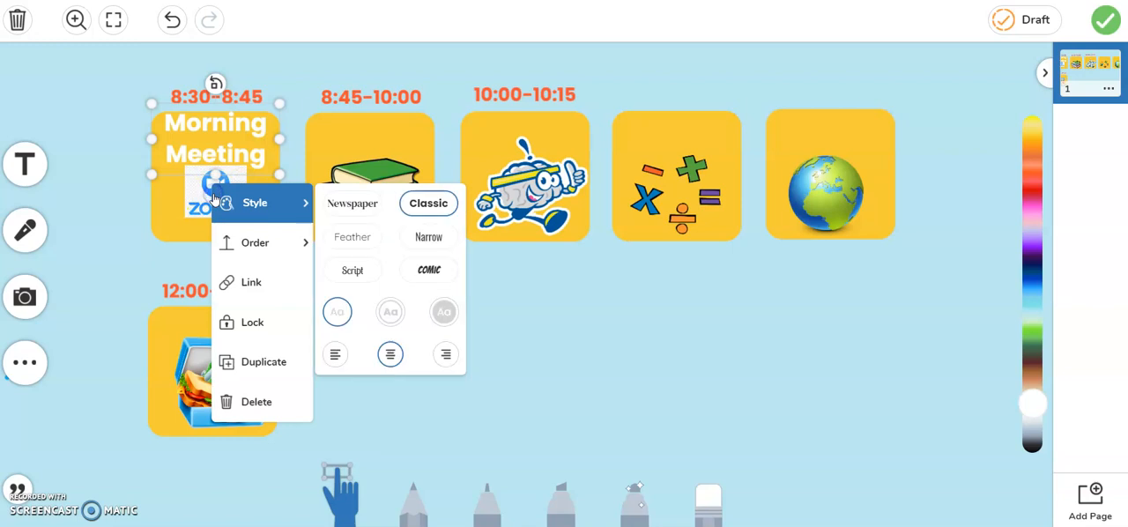
{"action": "left_click", "coordinate": [246, 362]}
{"action": "left_click_drag", "start_coordinate": [241, 152], "coordinate": [379, 143]}
{"action": "double_click", "coordinate": [379, 143]}
{"action": "left_click", "coordinate": [379, 143]}
{"action": "triple_click", "coordinate": [378, 141]}
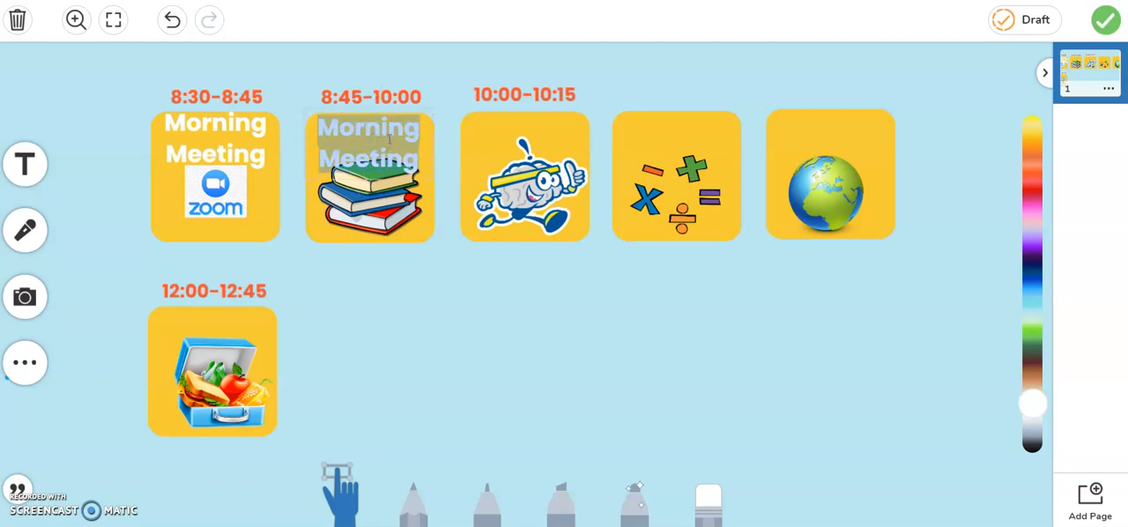
{"action": "type", "text": "Reading"}
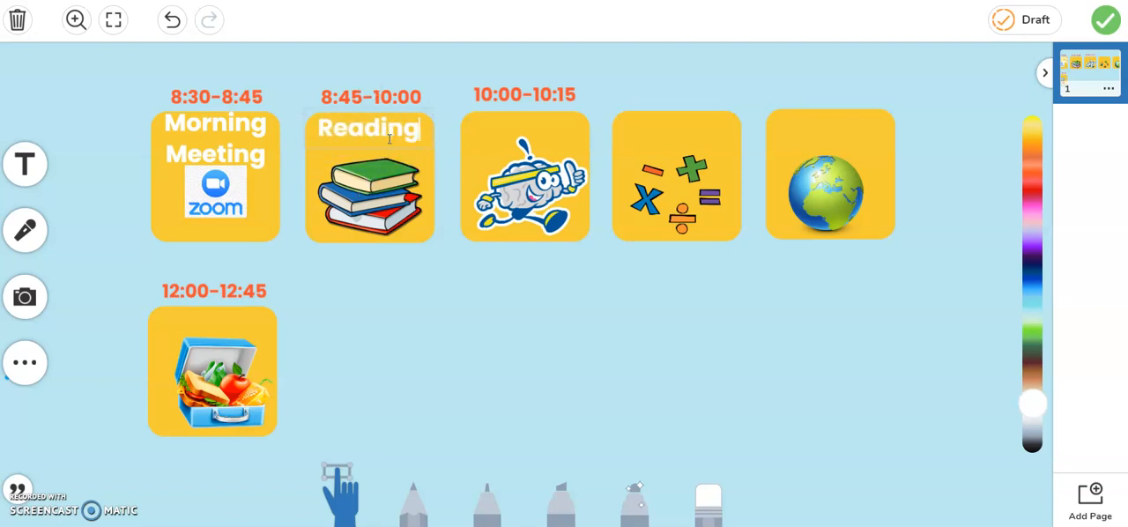
Step: Duplicate the "Reading" label onto the 10:00-10:15 square and change the copy's text to "Break"
{"action": "left_click", "coordinate": [395, 156]}
{"action": "left_click", "coordinate": [417, 160]}
{"action": "left_click", "coordinate": [370, 167]}
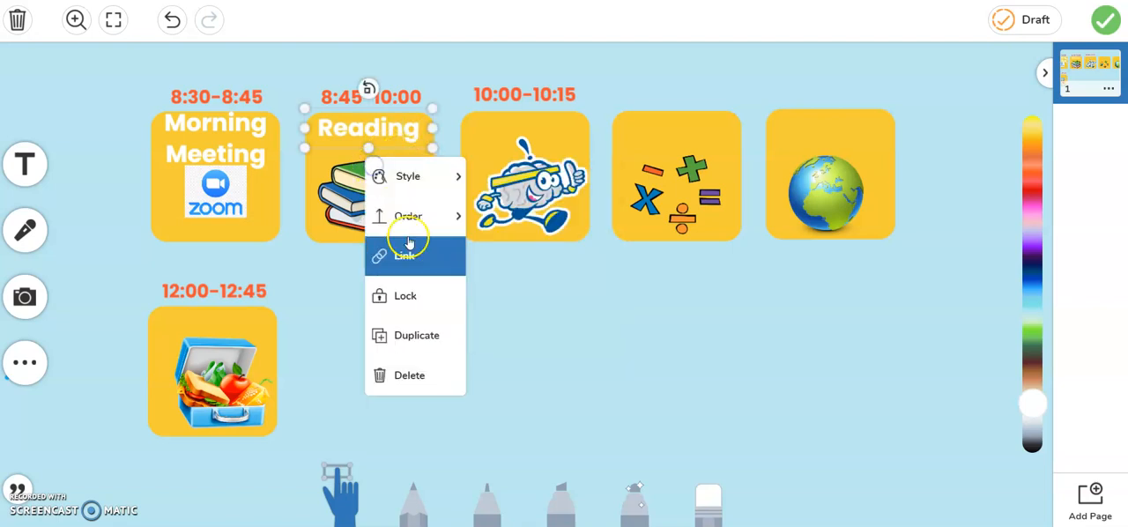
{"action": "left_click", "coordinate": [433, 346]}
{"action": "left_click_drag", "start_coordinate": [427, 146], "coordinate": [566, 128]}
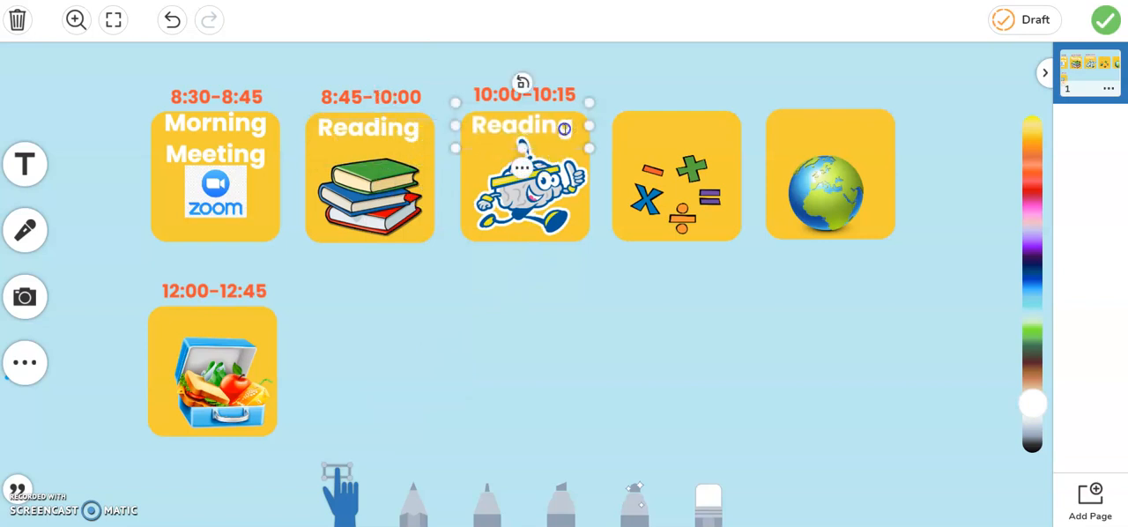
{"action": "double_click", "coordinate": [564, 129]}
{"action": "type", "text": "Break"}
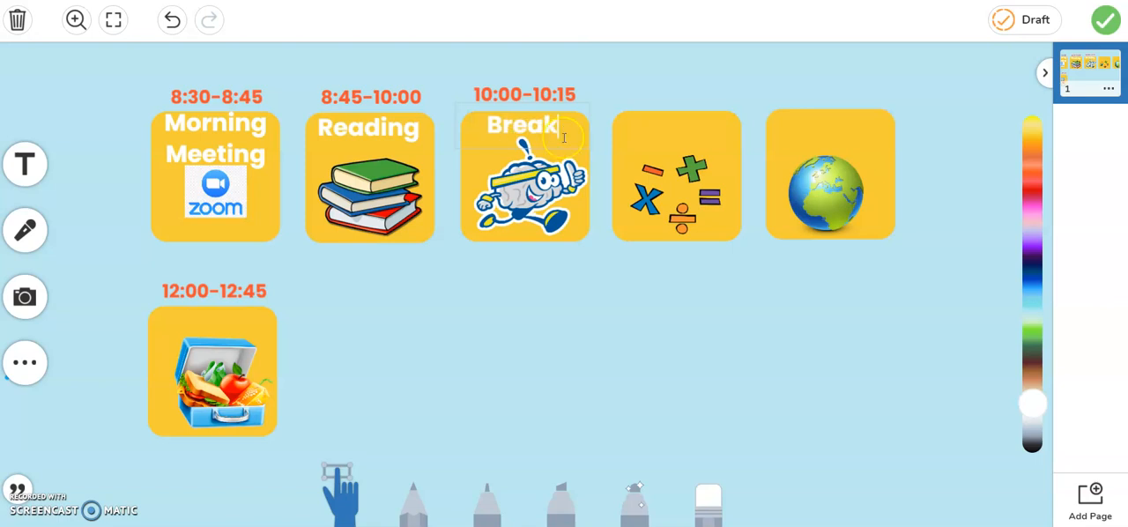
Step: Duplicate the "Break" label onto the fourth square, change the copy's text to "Math" and centre it
{"action": "left_click", "coordinate": [565, 164]}
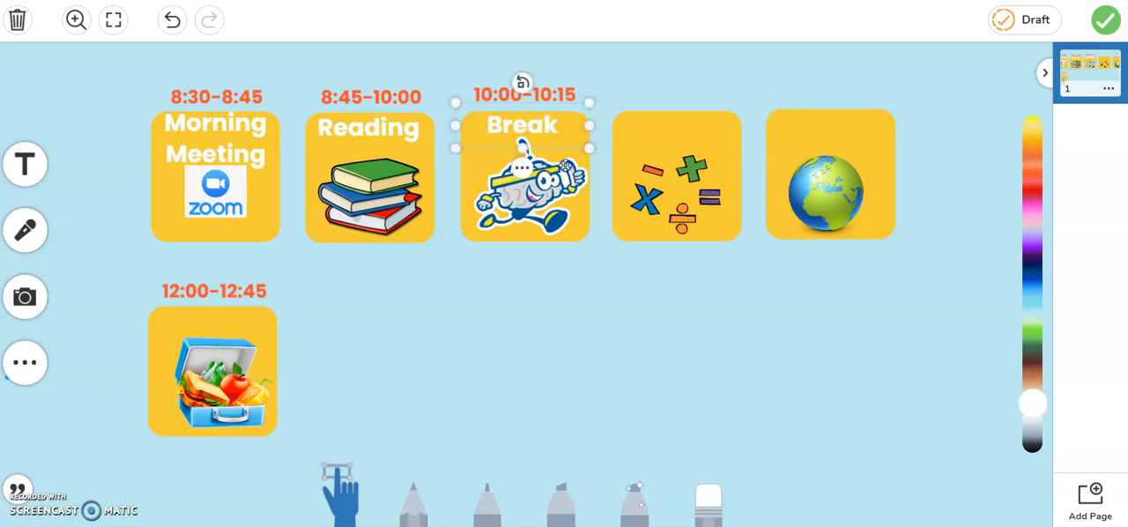
{"action": "left_click", "coordinate": [526, 172]}
{"action": "left_click", "coordinate": [562, 344]}
{"action": "left_click_drag", "start_coordinate": [556, 136], "coordinate": [688, 132]}
{"action": "double_click", "coordinate": [692, 130]}
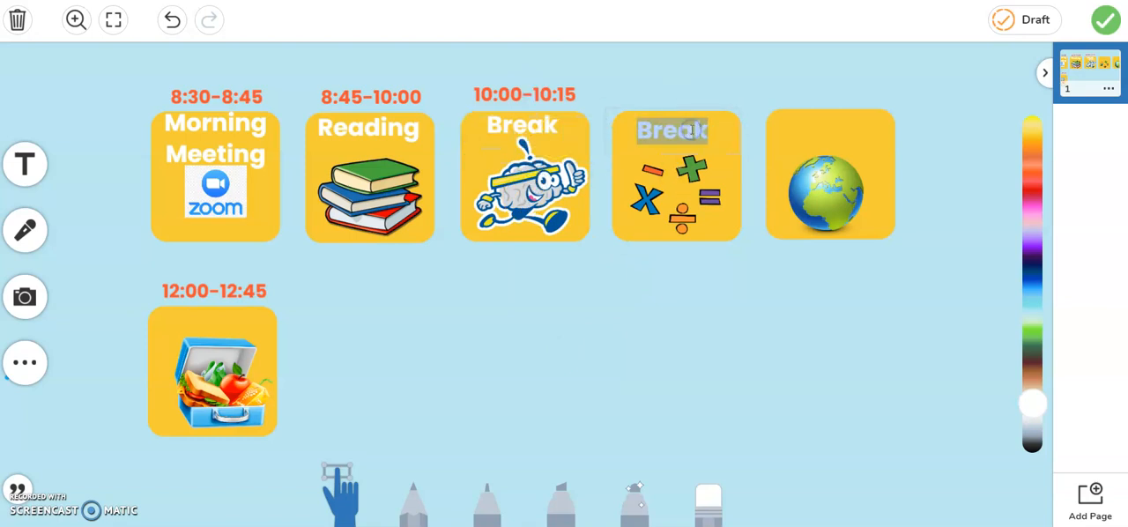
{"action": "type", "text": "Math"}
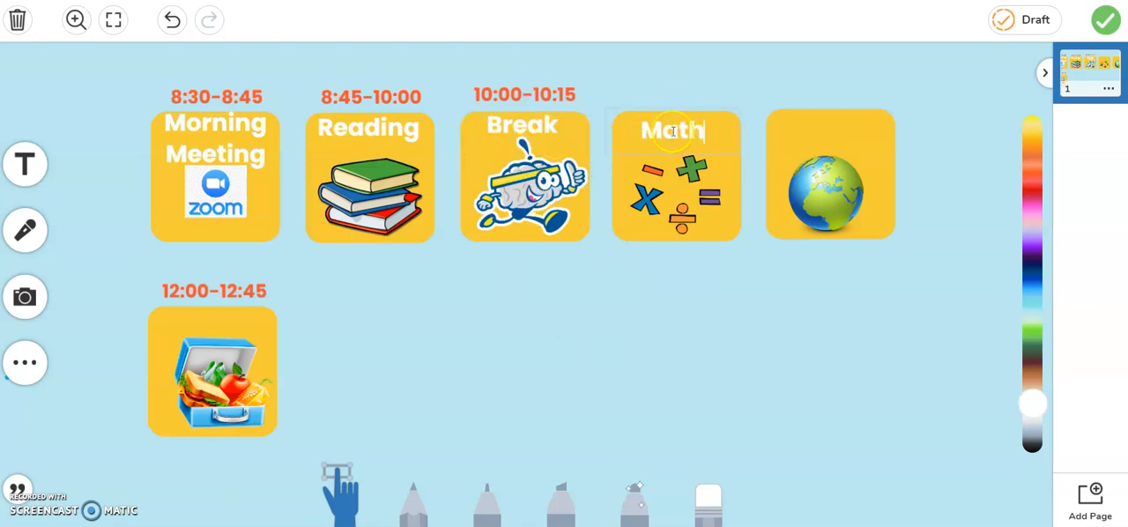
{"action": "left_click", "coordinate": [676, 144]}
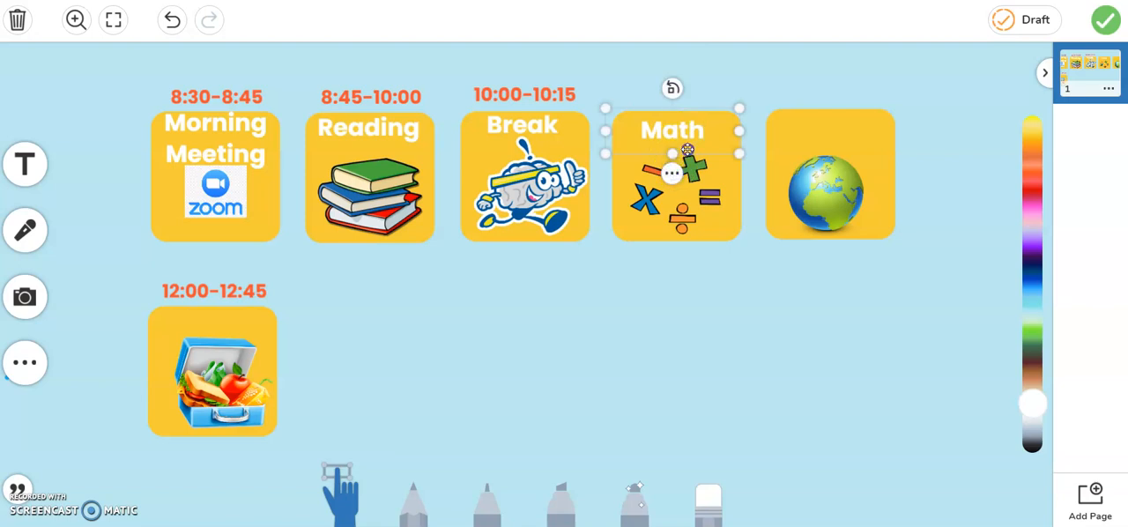
{"action": "left_click", "coordinate": [692, 149]}
{"action": "left_click", "coordinate": [678, 377]}
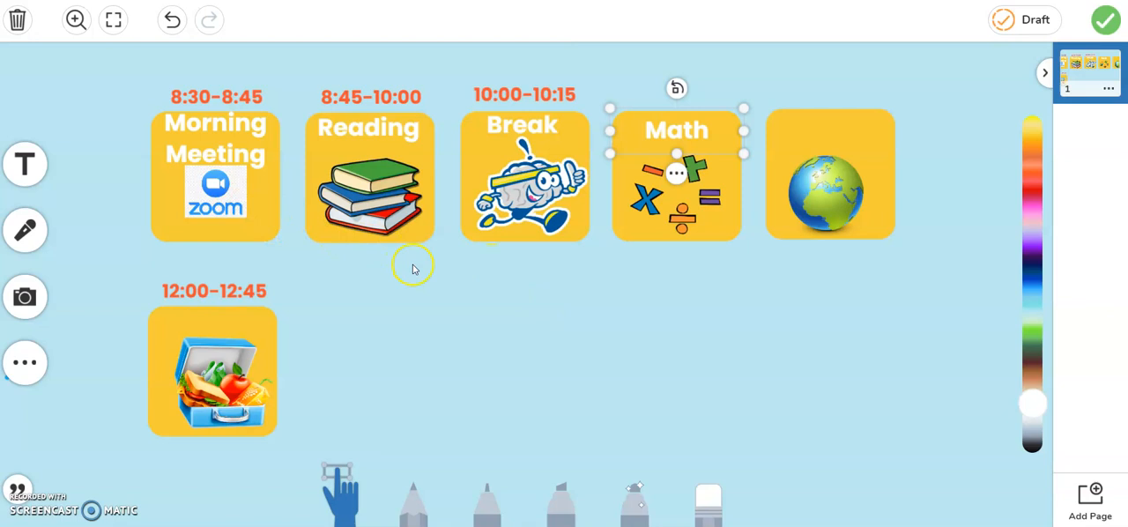
{"action": "left_click", "coordinate": [525, 253]}
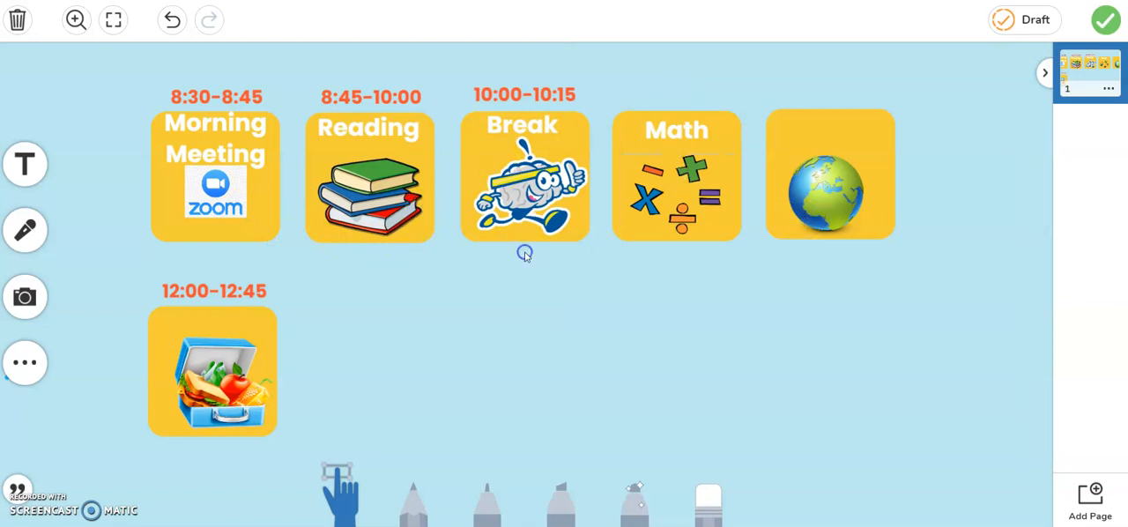
Step: Switch to the Outlook calendar, open just Thursday's Related Arts PLC occurrence and copy its Zoom join link
{"action": "left_click", "coordinate": [225, 191]}
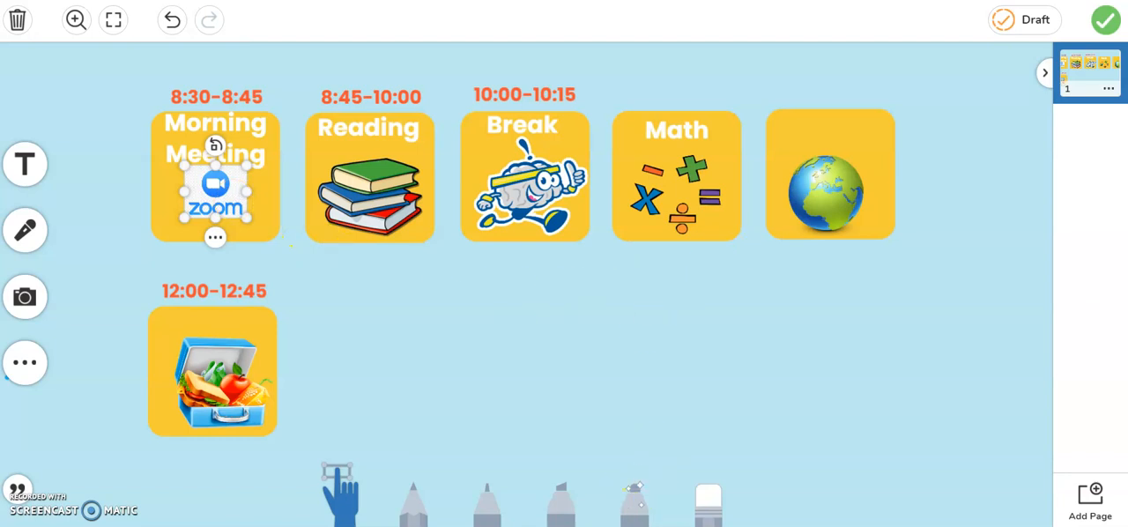
{"action": "mouse_move", "coordinate": [556, 526]}
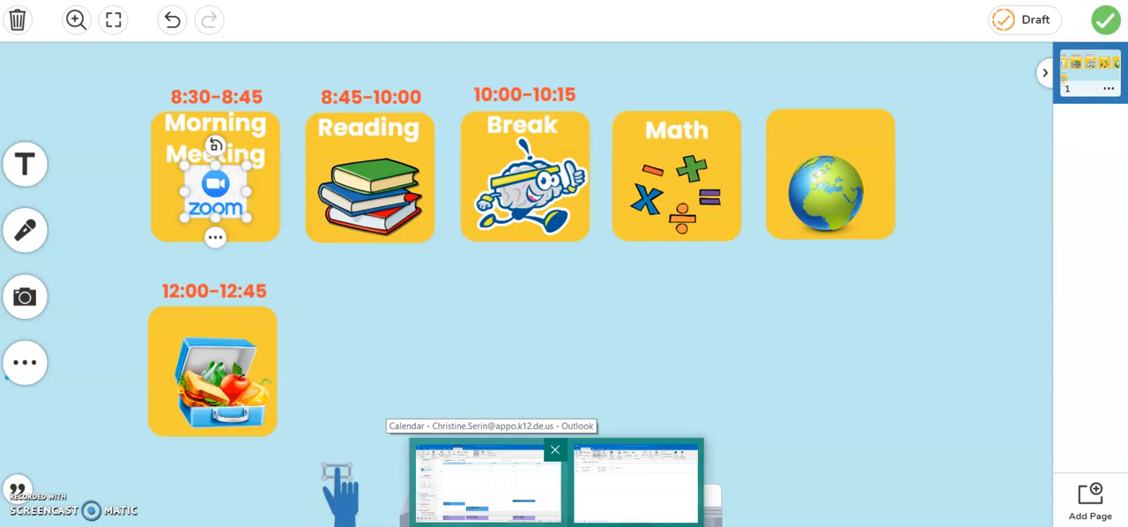
{"action": "left_click", "coordinate": [489, 483]}
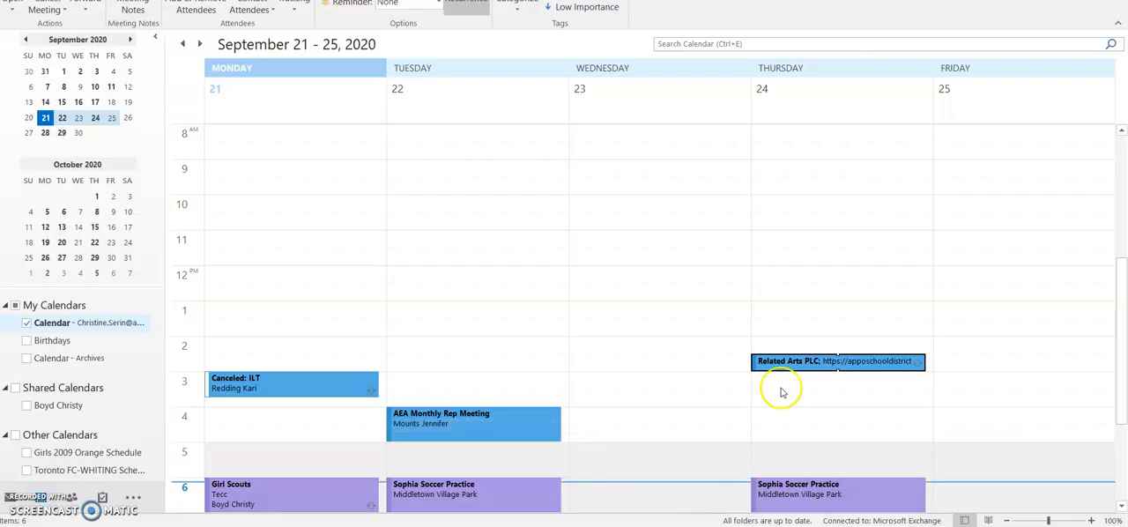
{"action": "double_click", "coordinate": [819, 360]}
{"action": "left_click", "coordinate": [529, 268]}
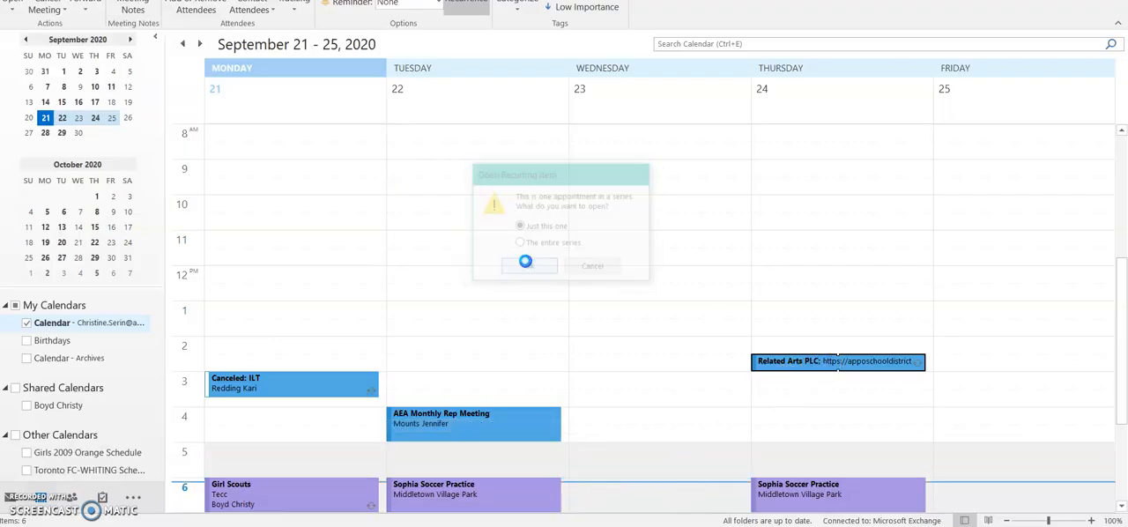
{"action": "left_click_drag", "start_coordinate": [335, 360], "coordinate": [70, 349]}
{"action": "right_click", "coordinate": [77, 351]}
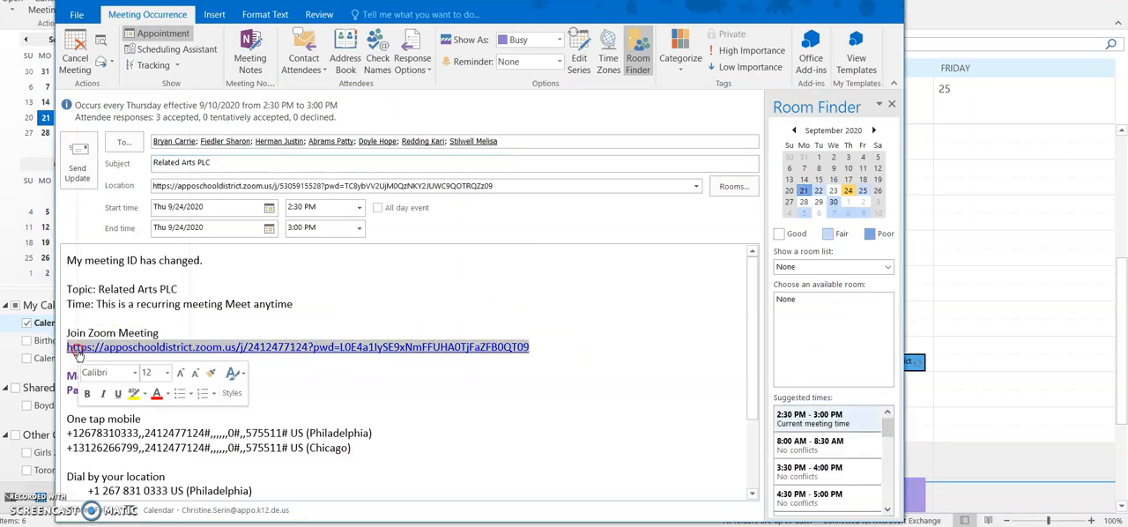
{"action": "left_click", "coordinate": [111, 121]}
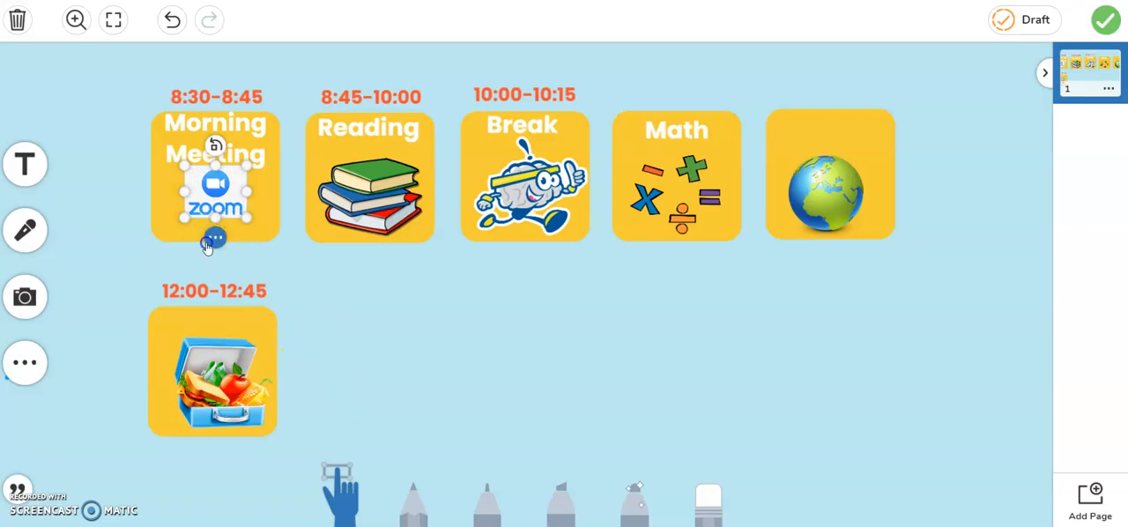
Step: Back in the Seesaw drawing, attach the copied Zoom meeting URL as a link to the Zoom logo
{"action": "left_click", "coordinate": [215, 238]}
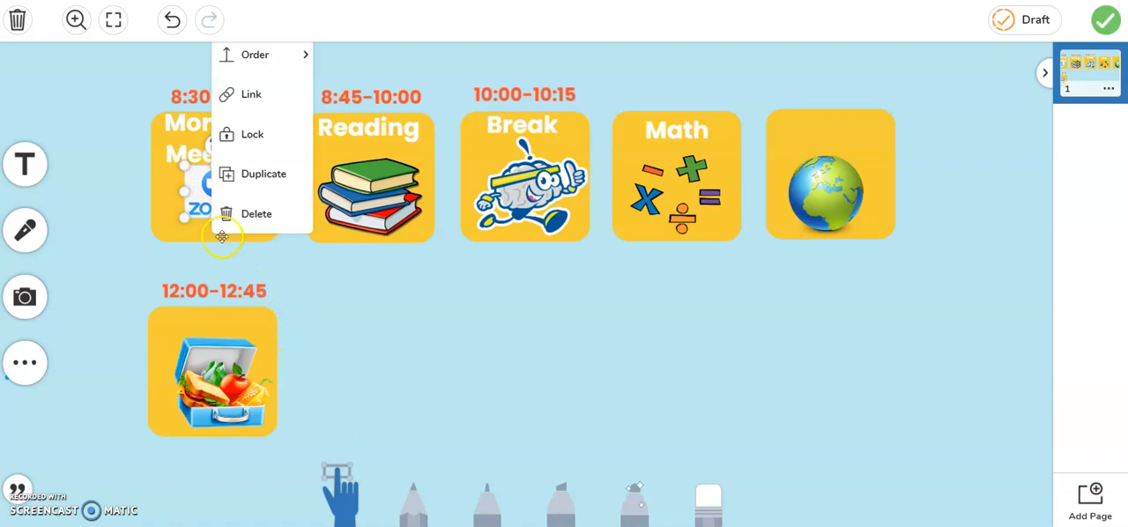
{"action": "left_click", "coordinate": [262, 114]}
{"action": "right_click", "coordinate": [202, 238]}
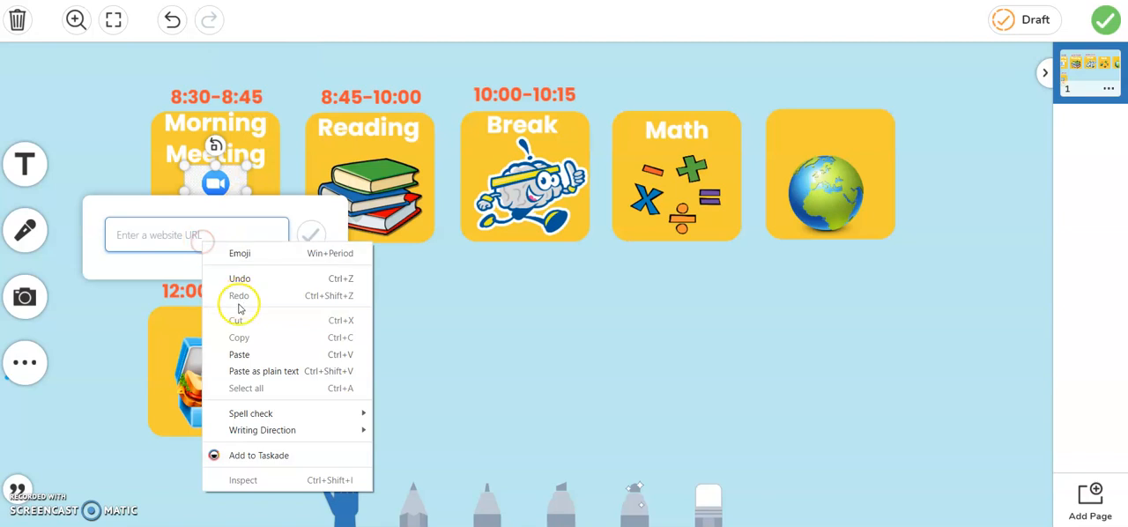
{"action": "left_click", "coordinate": [256, 355]}
{"action": "left_click", "coordinate": [305, 236]}
{"action": "left_click", "coordinate": [296, 272]}
Step: Attach the copied Zoom meeting URL as a link to the books picture in the Reading square
{"action": "left_click", "coordinate": [352, 238]}
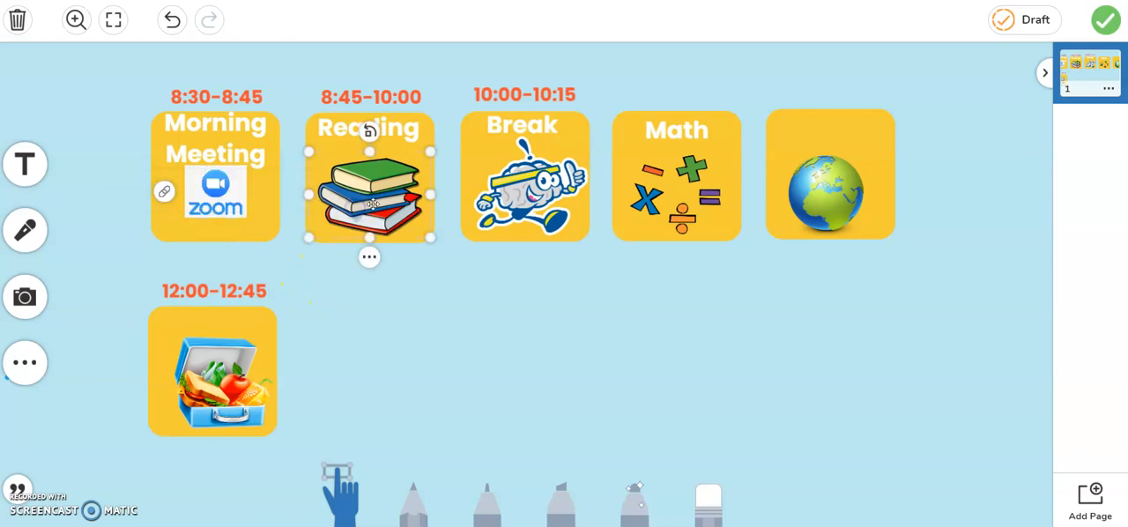
{"action": "left_click", "coordinate": [371, 257]}
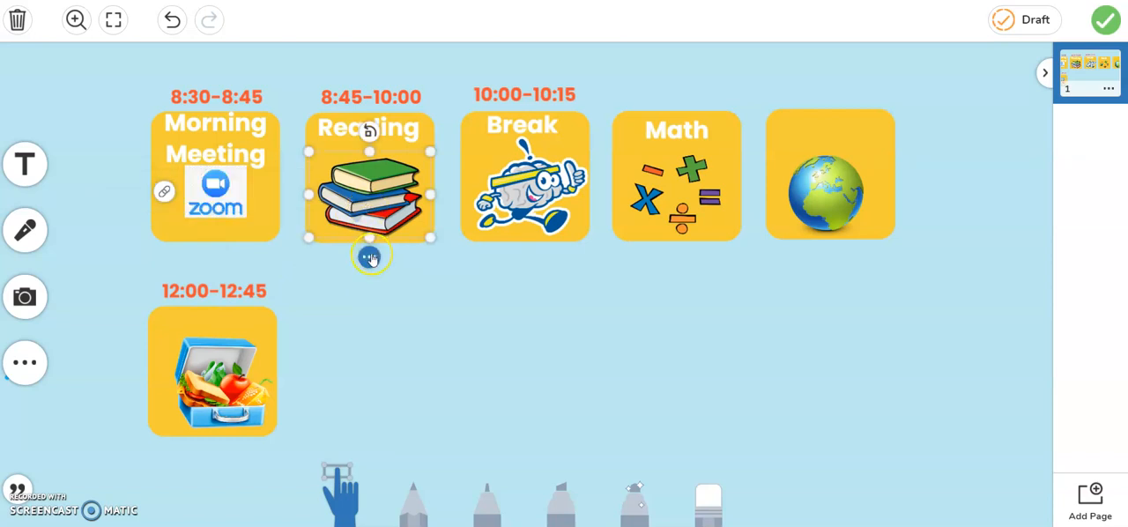
{"action": "left_click", "coordinate": [371, 256]}
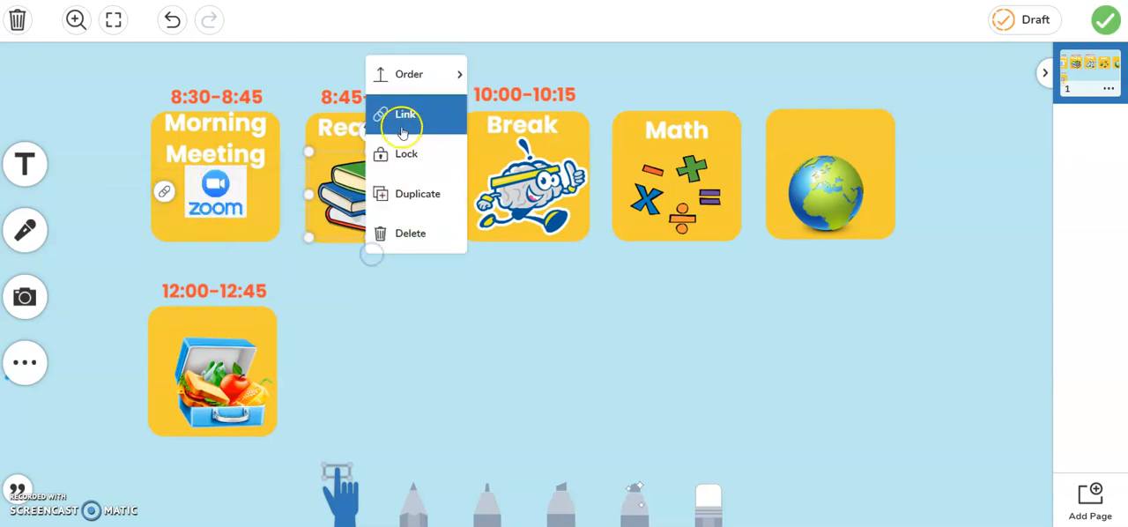
{"action": "left_click", "coordinate": [387, 113]}
{"action": "right_click", "coordinate": [353, 252]}
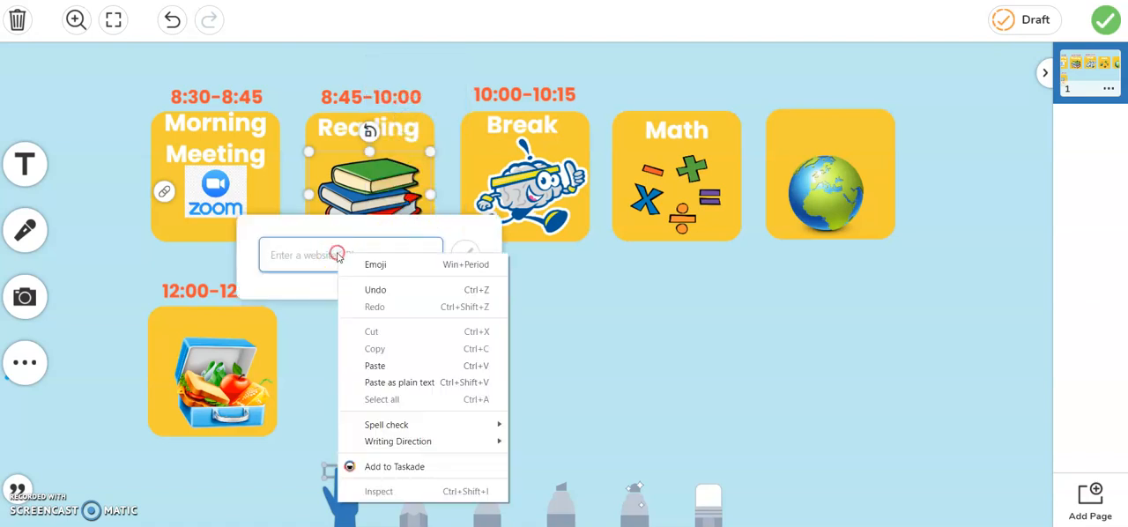
{"action": "left_click", "coordinate": [396, 368]}
{"action": "left_click", "coordinate": [465, 255]}
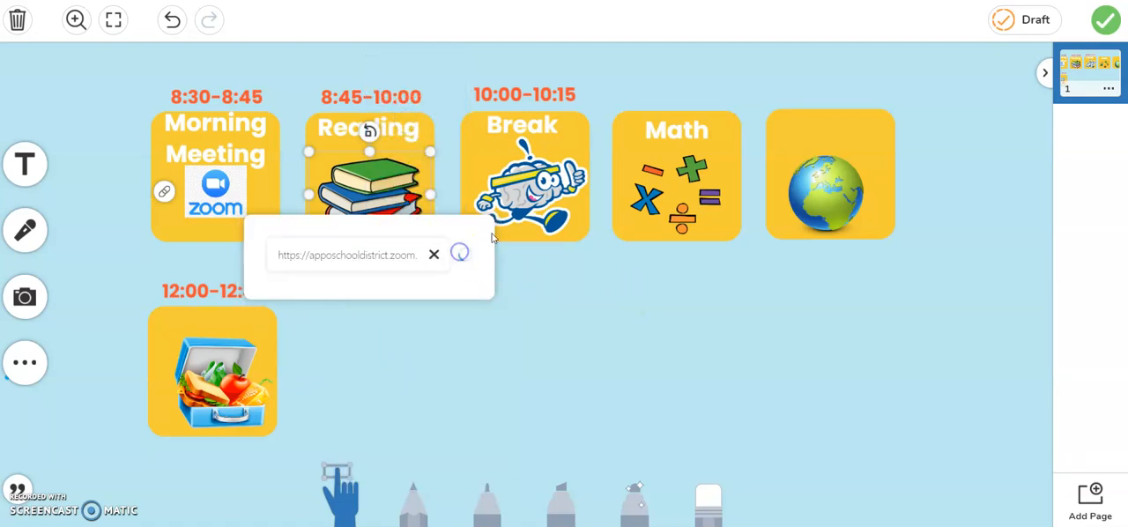
Step: Attach the copied Zoom meeting URL as a link to the operation symbols picture in the Math square
{"action": "left_click", "coordinate": [679, 196]}
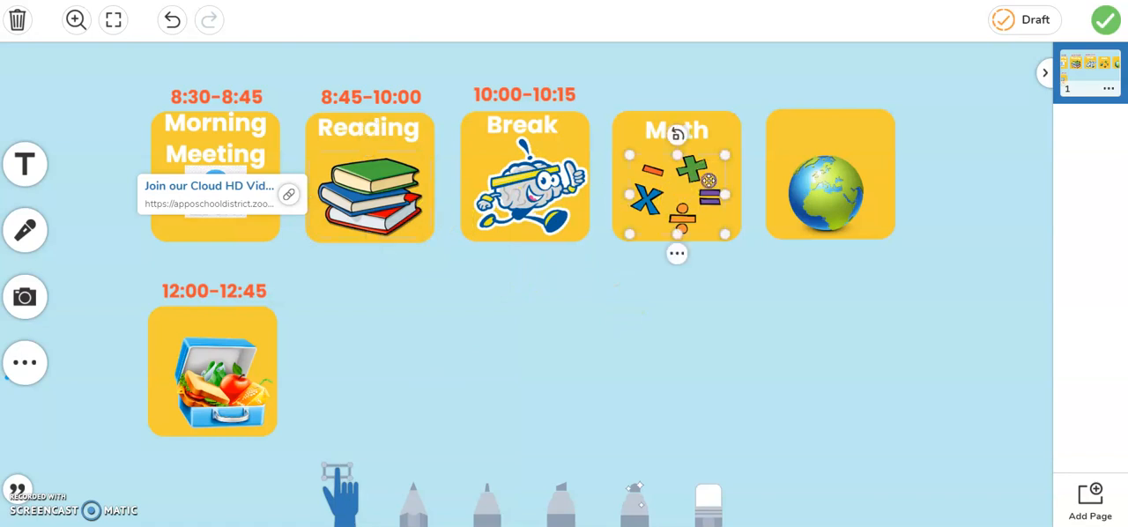
{"action": "left_click", "coordinate": [676, 256]}
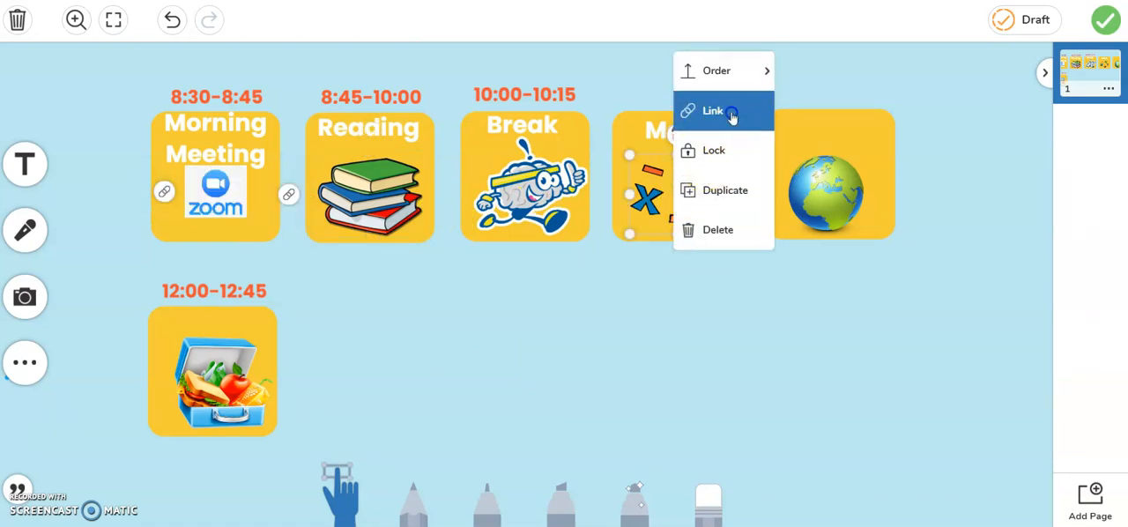
{"action": "left_click", "coordinate": [732, 117]}
{"action": "right_click", "coordinate": [652, 256]}
{"action": "left_click", "coordinate": [741, 373]}
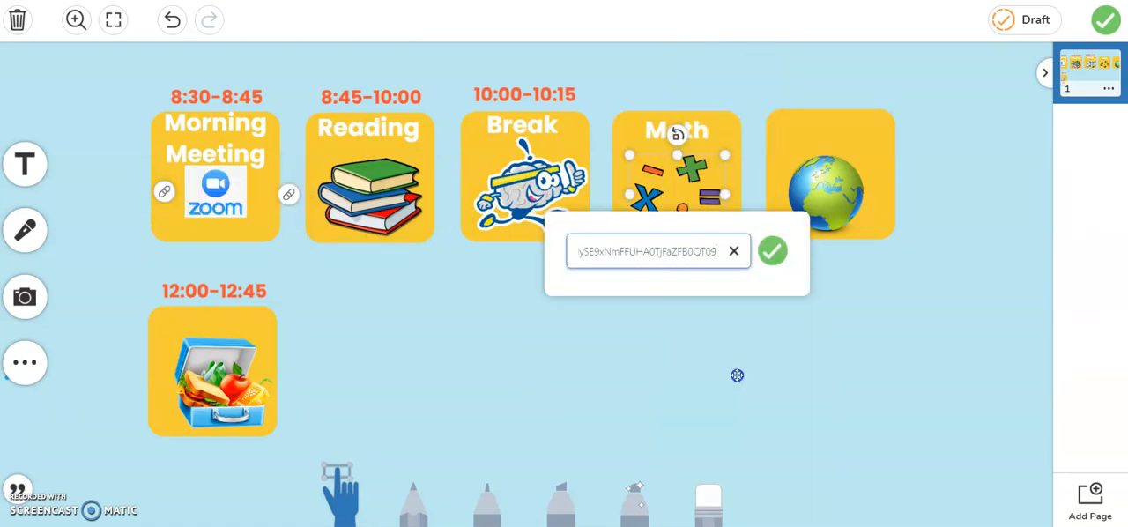
{"action": "left_click", "coordinate": [770, 252]}
Step: Attach the copied Zoom meeting URL as a link to the globe picture in the fifth square
{"action": "left_click", "coordinate": [838, 194]}
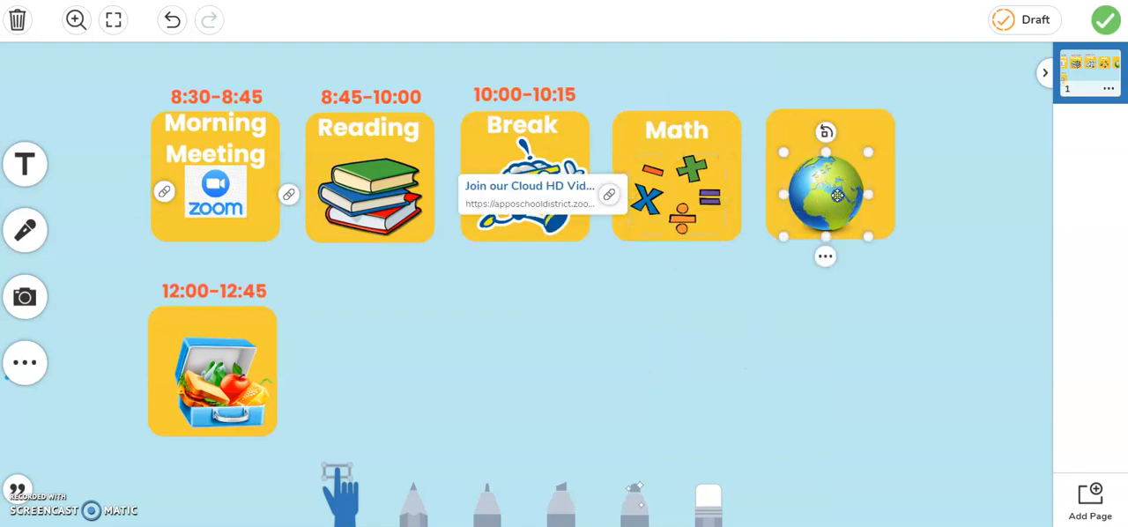
{"action": "left_click", "coordinate": [833, 257]}
{"action": "left_click", "coordinate": [755, 112]}
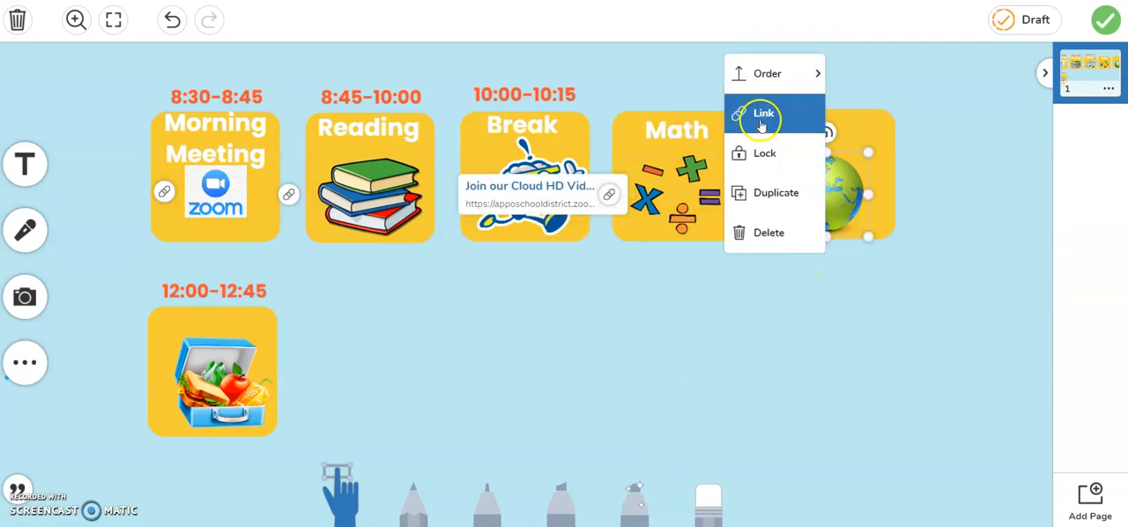
{"action": "right_click", "coordinate": [746, 255]}
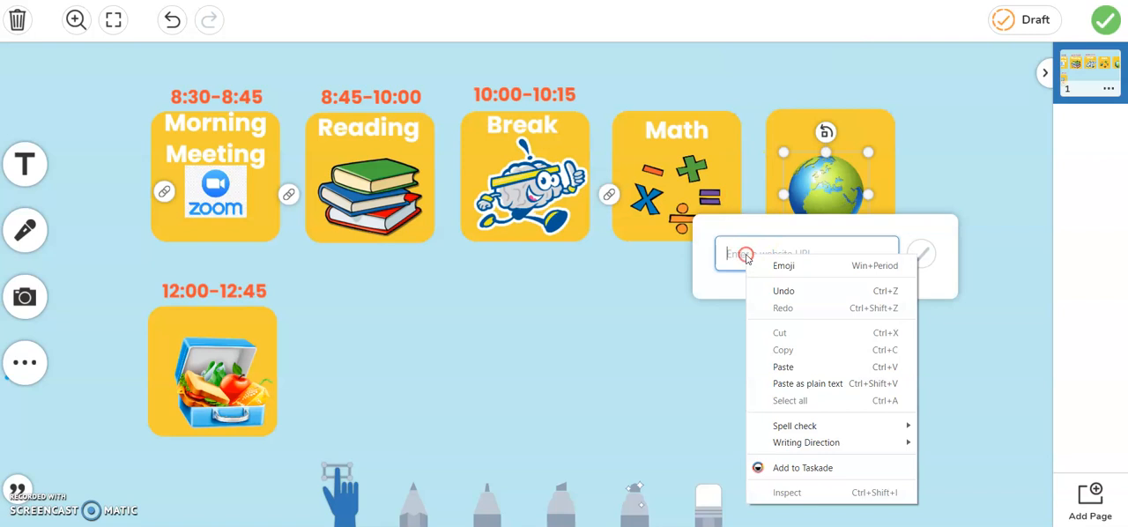
{"action": "left_click", "coordinate": [784, 367]}
{"action": "left_click", "coordinate": [923, 254]}
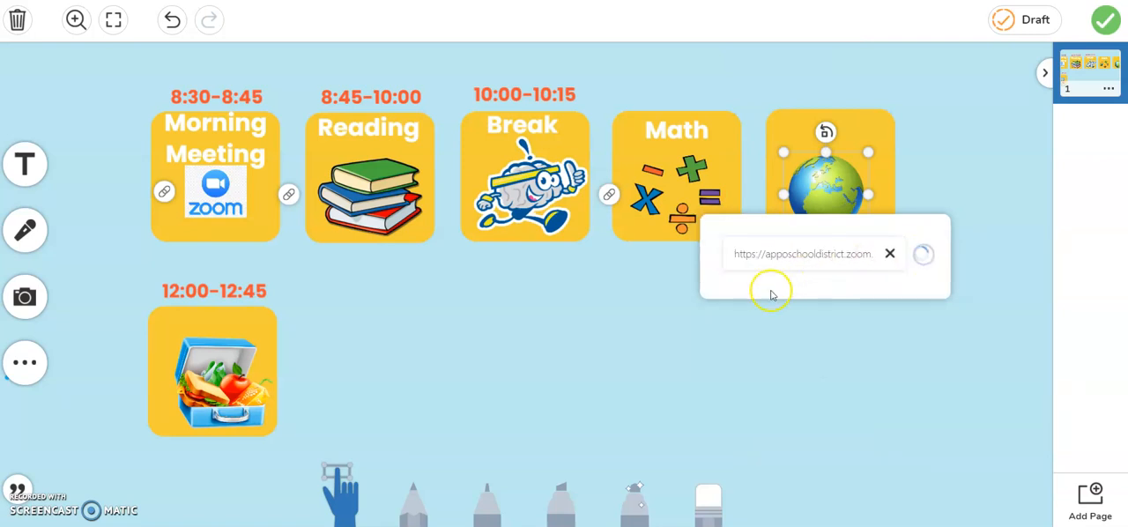
{"action": "left_click", "coordinate": [441, 268]}
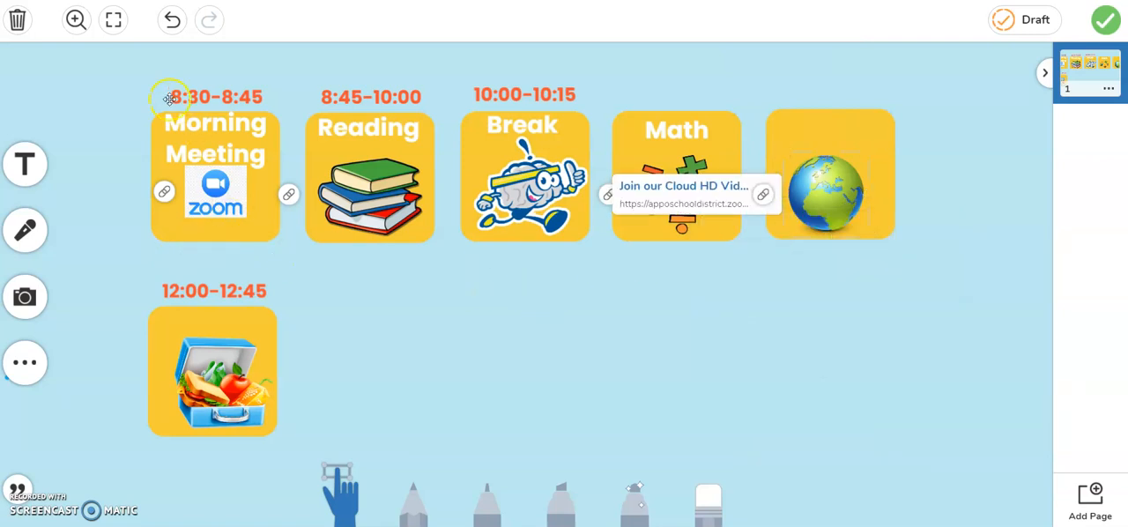
Step: Add a text label reading "password:" followed by the meeting password, place it below the Reading and Break squares, and shrink it
{"action": "left_click", "coordinate": [29, 177]}
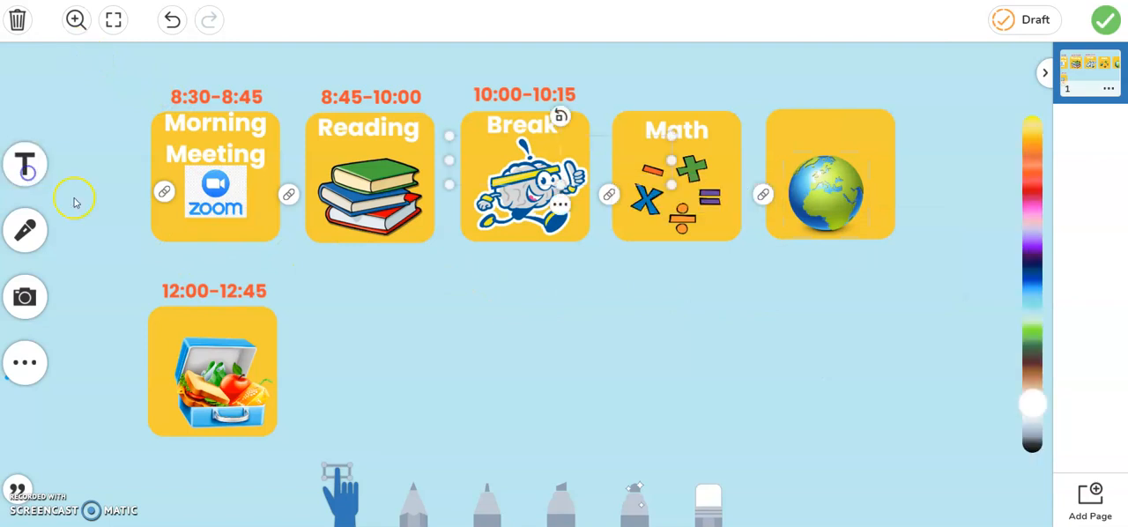
{"action": "left_click", "coordinate": [187, 222]}
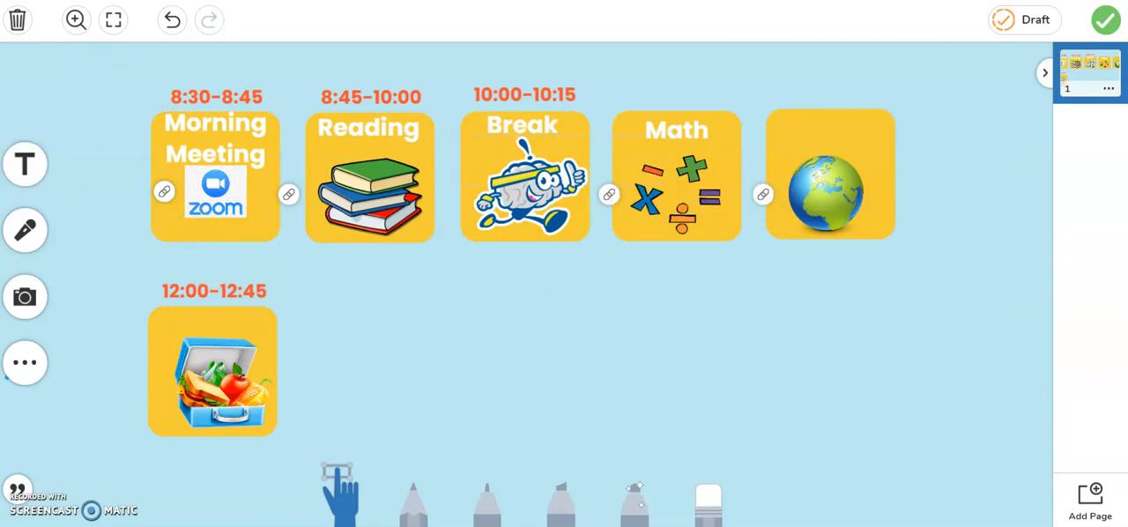
{"action": "left_click", "coordinate": [27, 167]}
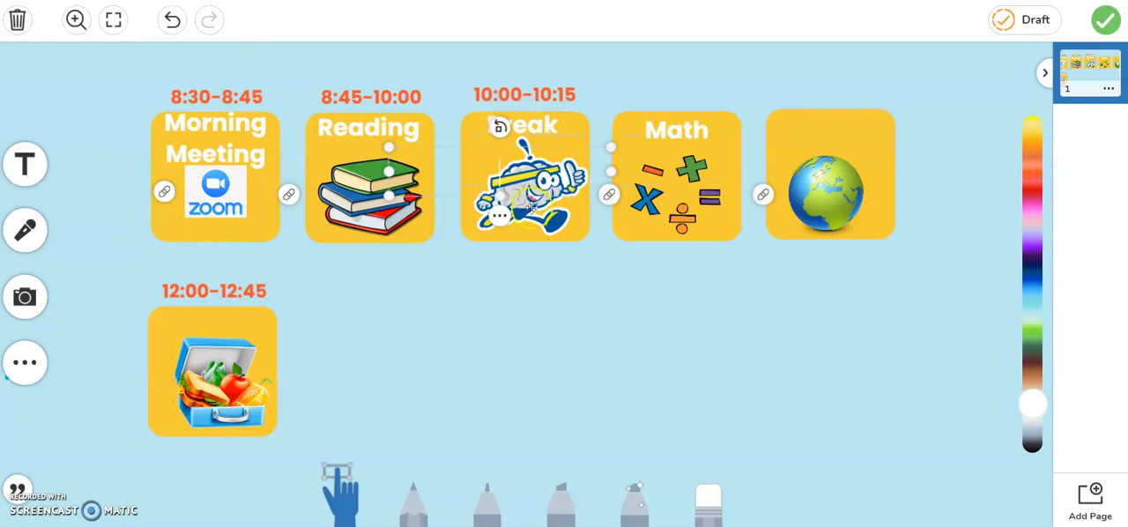
{"action": "left_click", "coordinate": [476, 187]}
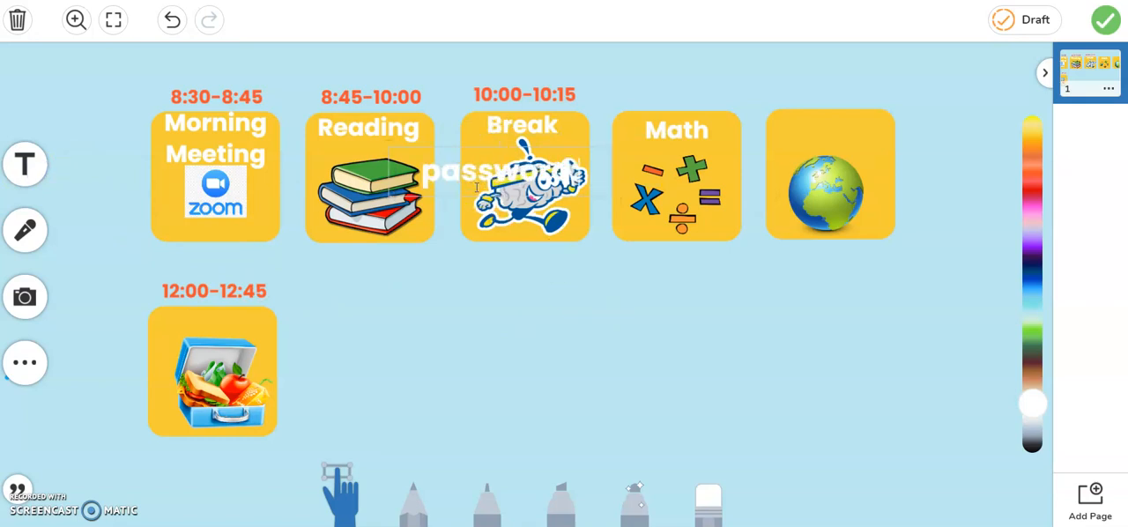
{"action": "left_click", "coordinate": [466, 295]}
{"action": "left_click_drag", "start_coordinate": [449, 233], "coordinate": [443, 355]}
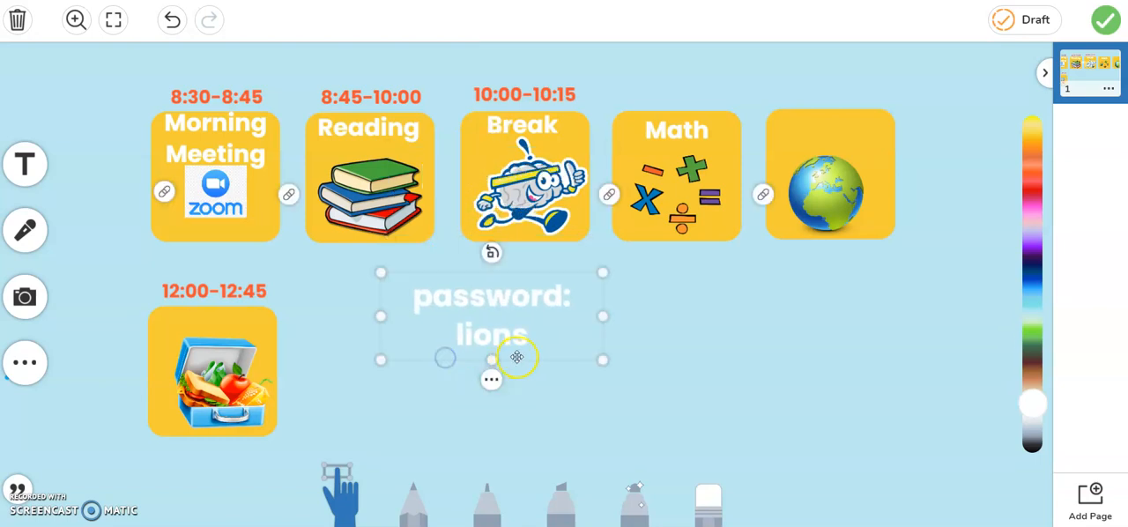
{"action": "left_click_drag", "start_coordinate": [607, 363], "coordinate": [486, 313]}
Step: Give the password label the outlined, translucent-background text style and colour it dark grey
{"action": "left_click", "coordinate": [431, 334]}
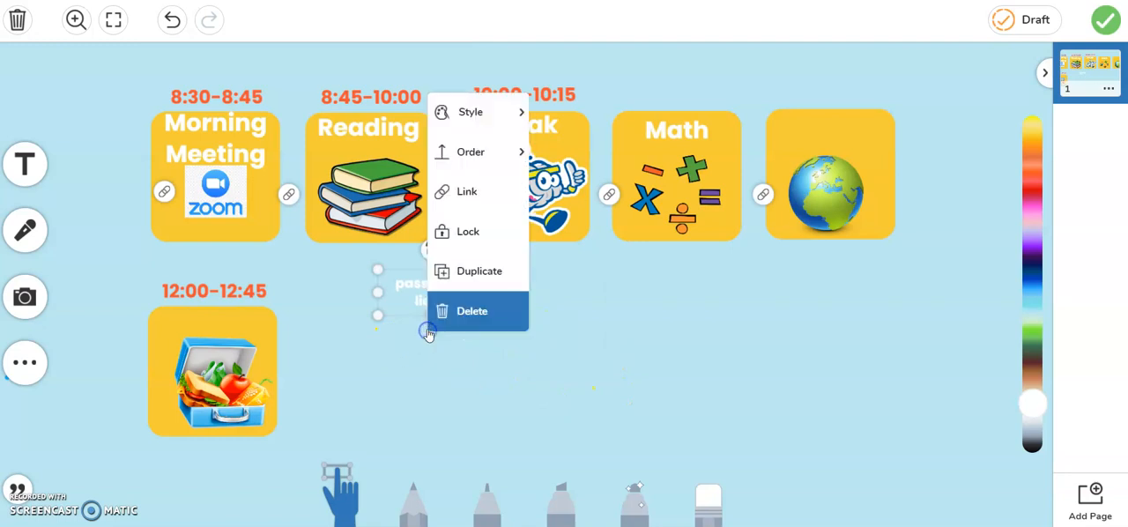
{"action": "mouse_move", "coordinate": [458, 141]}
{"action": "mouse_move", "coordinate": [462, 114]}
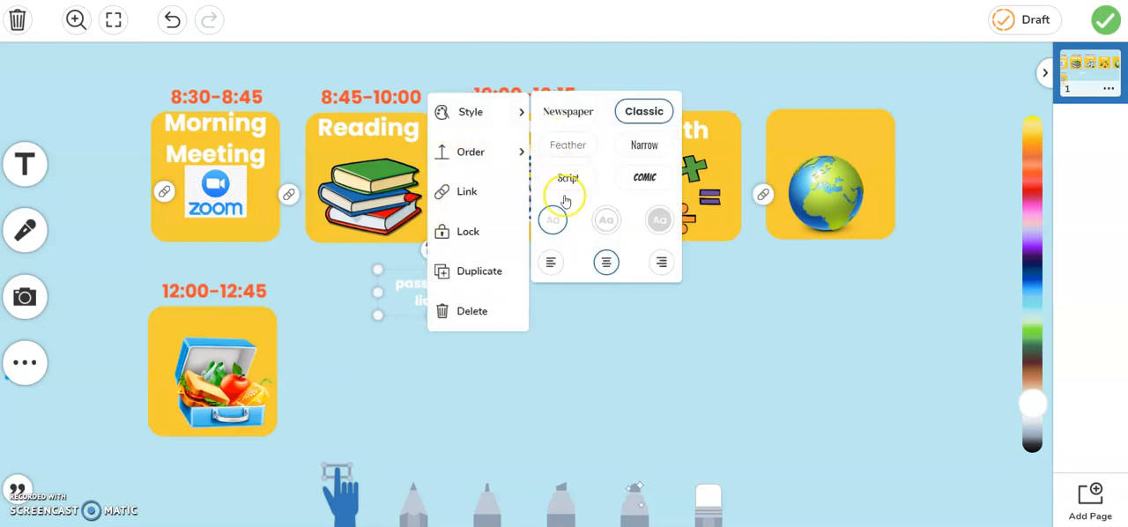
{"action": "left_click", "coordinate": [613, 224]}
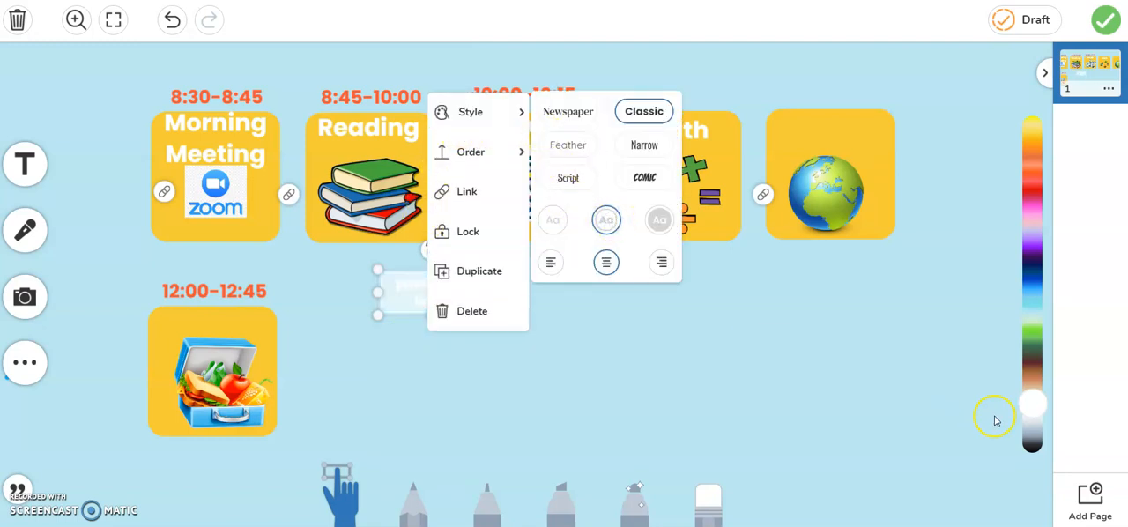
{"action": "left_click", "coordinate": [1038, 415]}
{"action": "left_click_drag", "start_coordinate": [1037, 414], "coordinate": [1041, 438]}
{"action": "left_click", "coordinate": [781, 403]}
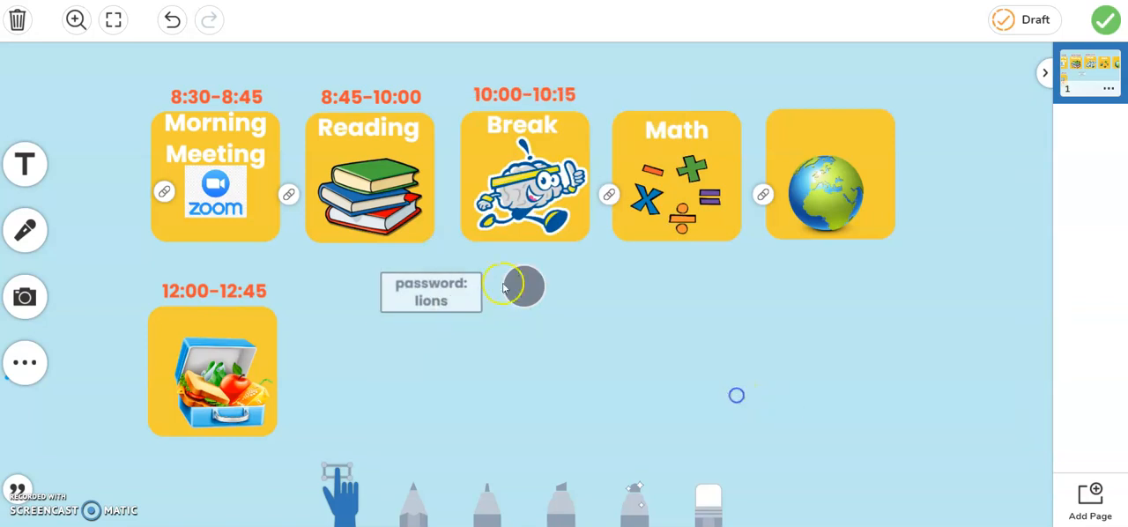
Step: Shrink the password label and place it beneath the Zoom logo on the Morning Meeting square's lower edge
{"action": "left_click", "coordinate": [480, 309]}
{"action": "left_click_drag", "start_coordinate": [483, 310], "coordinate": [231, 234]}
Step: Duplicate the password label onto the Reading square's lower edge and move the books picture up slightly
{"action": "left_click", "coordinate": [227, 291]}
{"action": "left_click", "coordinate": [264, 215]}
{"action": "left_click_drag", "start_coordinate": [239, 256], "coordinate": [383, 253]}
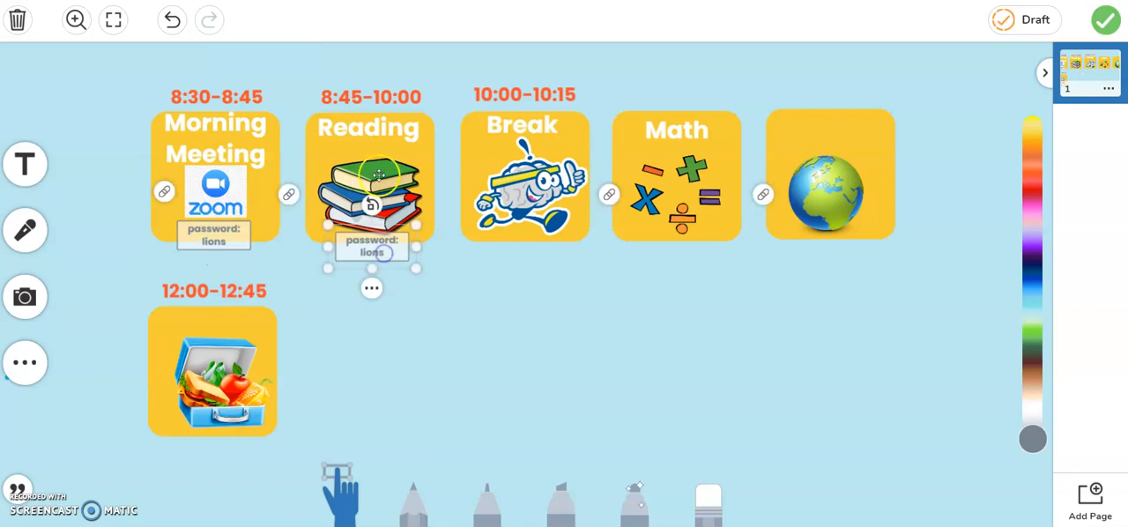
{"action": "left_click", "coordinate": [377, 163]}
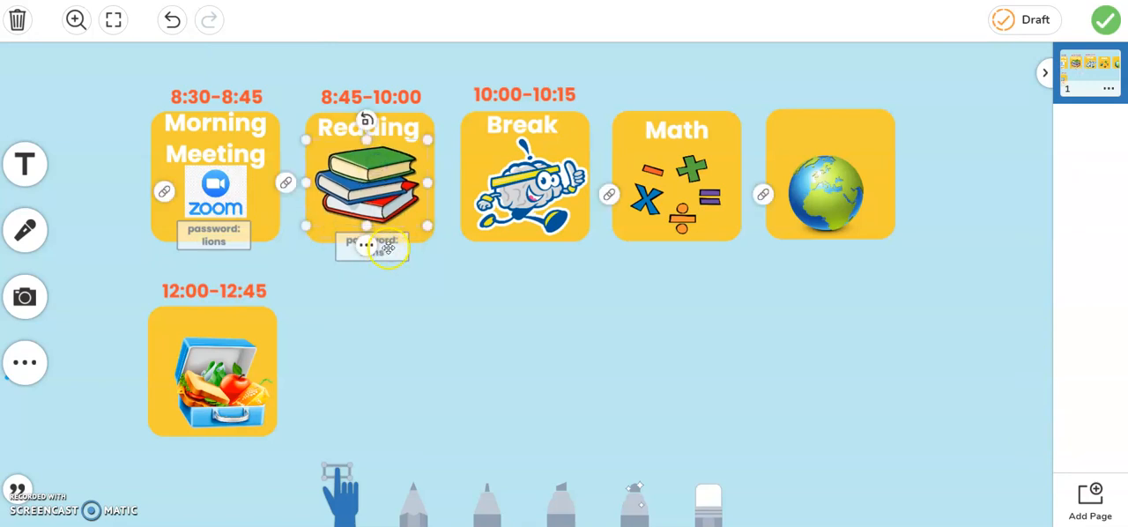
Step: Duplicate the Reading square's password label onto the Math square's lower edge and move the math symbols picture up slightly
{"action": "left_click", "coordinate": [388, 242]}
{"action": "left_click", "coordinate": [373, 282]}
{"action": "left_click", "coordinate": [411, 217]}
{"action": "left_click_drag", "start_coordinate": [412, 256], "coordinate": [703, 251]}
{"action": "left_click", "coordinate": [696, 214]}
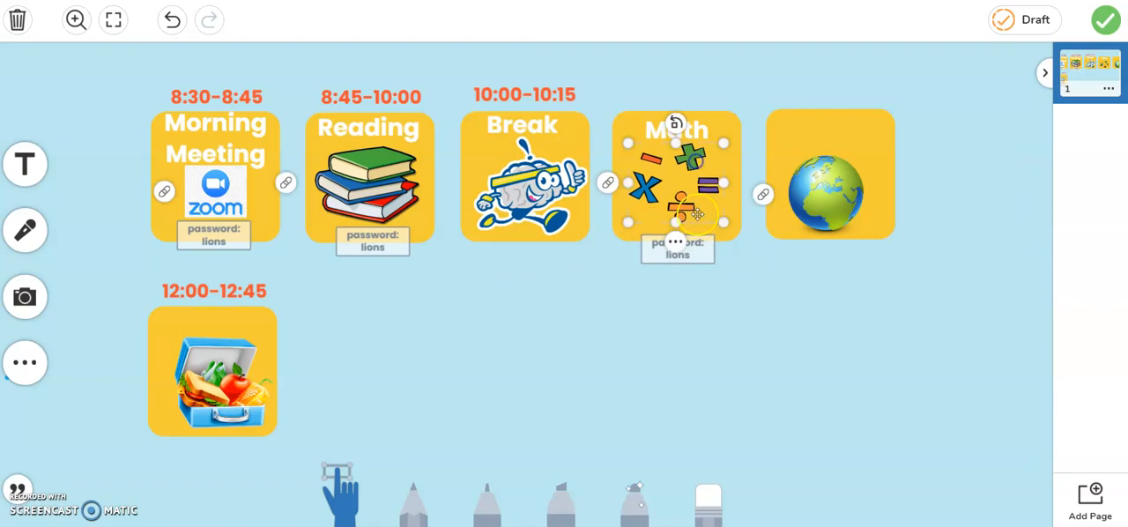
Step: Duplicate the Math square's password label onto the globe square's lower edge and move the globe picture up slightly
{"action": "left_click", "coordinate": [700, 251]}
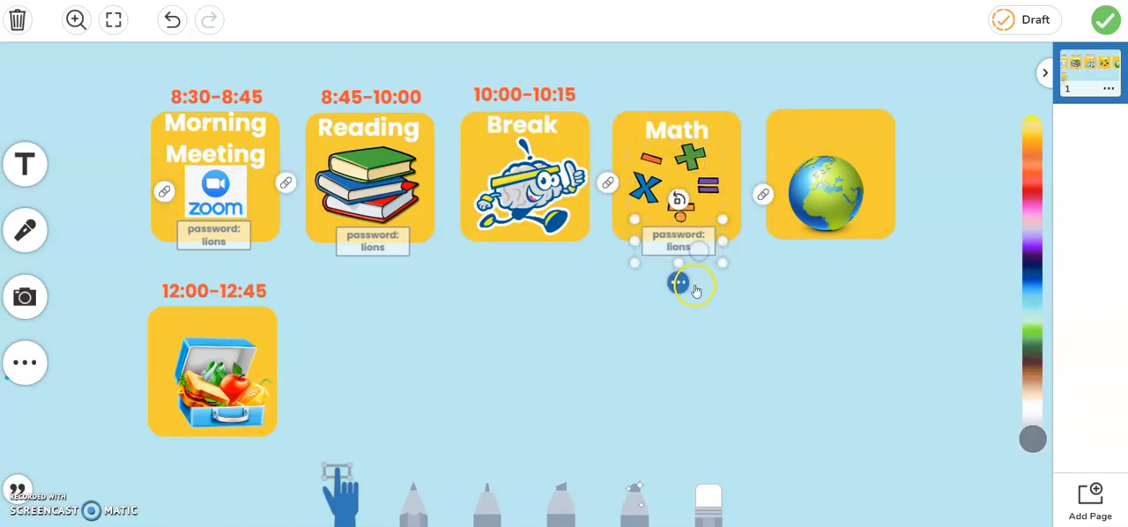
{"action": "left_click", "coordinate": [679, 282]}
{"action": "left_click", "coordinate": [726, 218]}
{"action": "left_click_drag", "start_coordinate": [692, 256], "coordinate": [822, 248]}
{"action": "left_click_drag", "start_coordinate": [845, 182], "coordinate": [851, 164]}
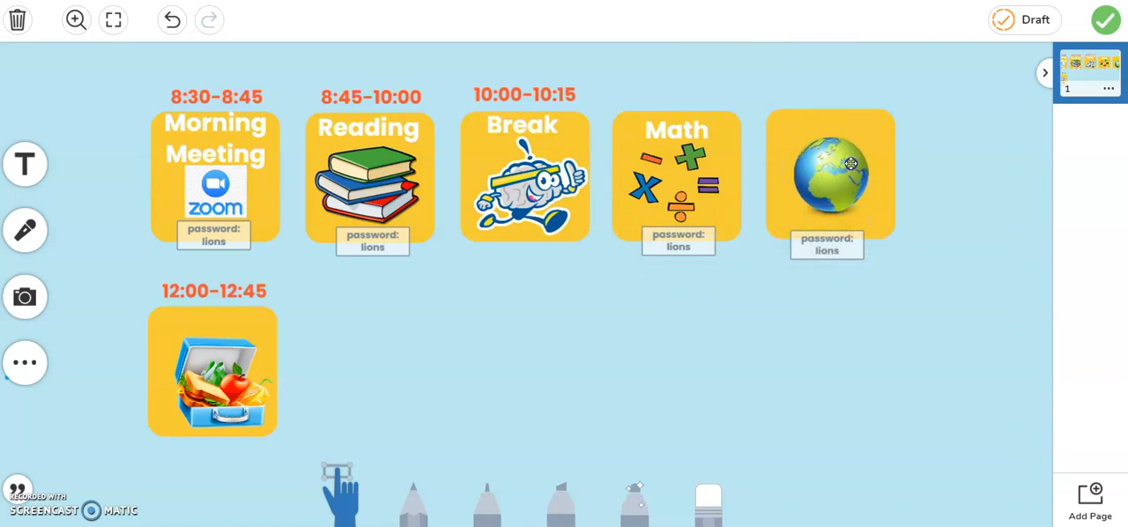
Step: Nudge the password label on the globe square slightly right and up so it sits centred beneath the globe
{"action": "left_click_drag", "start_coordinate": [849, 250], "coordinate": [857, 245]}
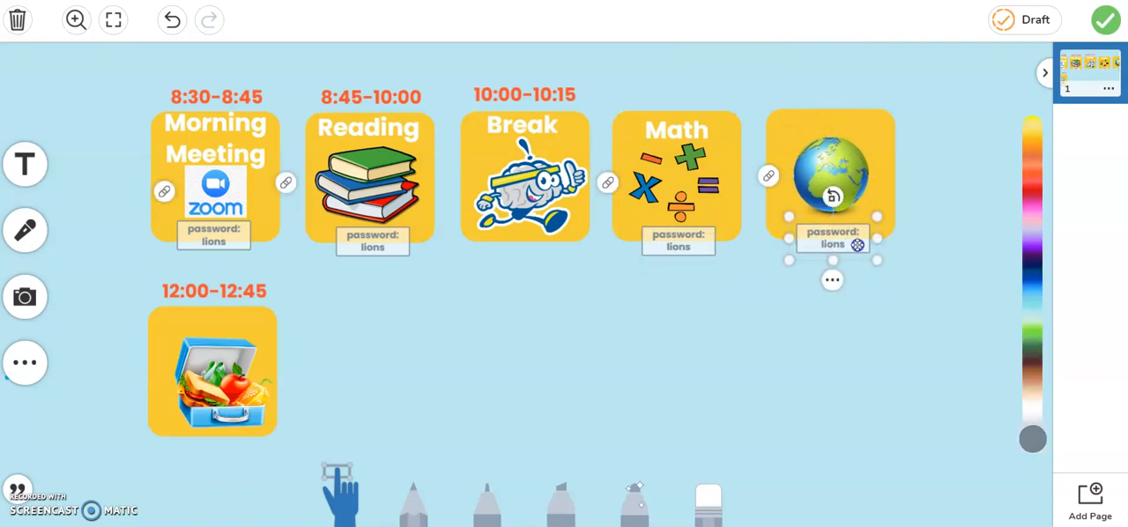
{"action": "left_click", "coordinate": [796, 319]}
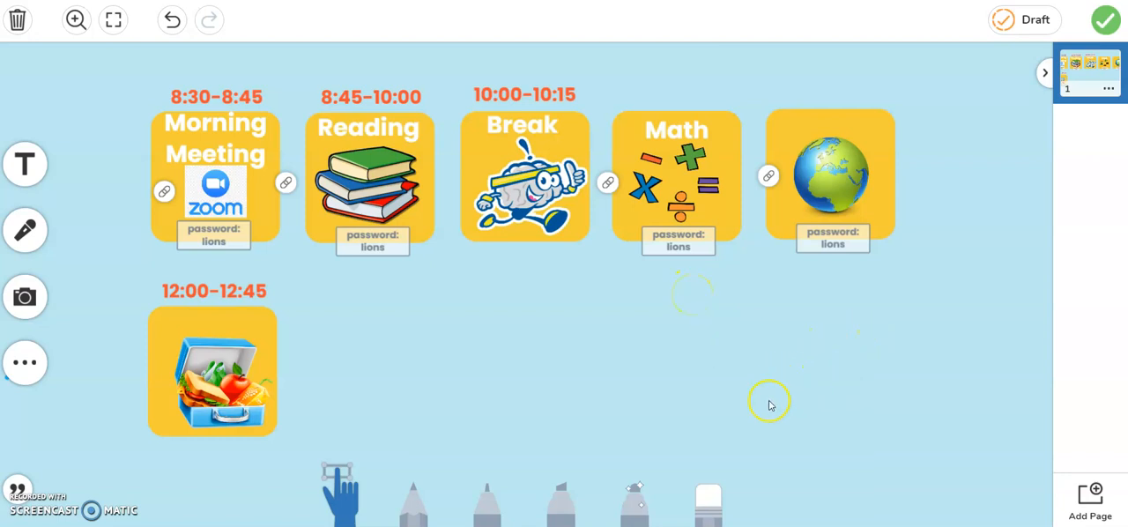
Step: Submit the finished schedule drawing and assign it to Sample Student
{"action": "left_click", "coordinate": [1107, 19]}
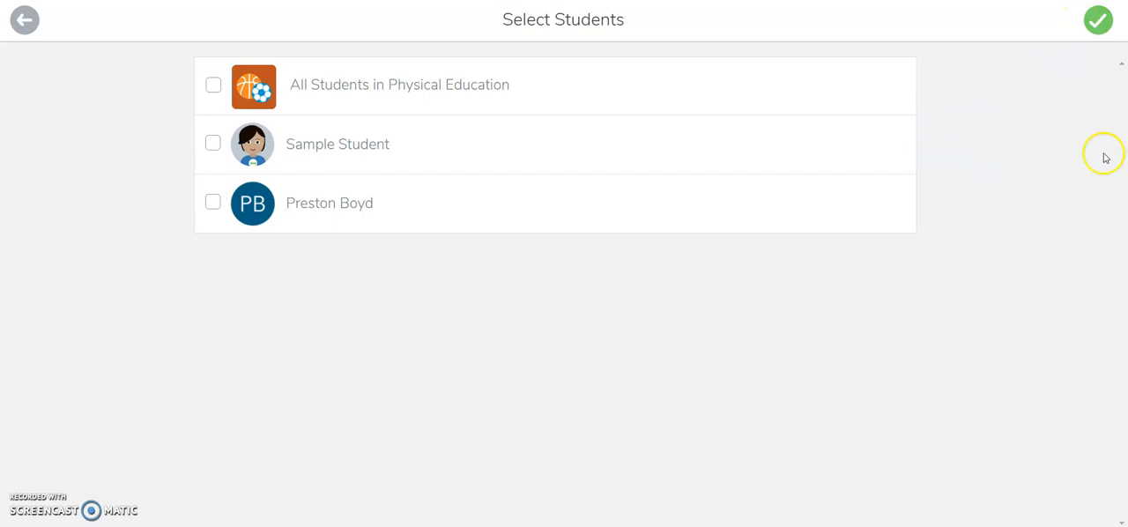
{"action": "left_click", "coordinate": [211, 148]}
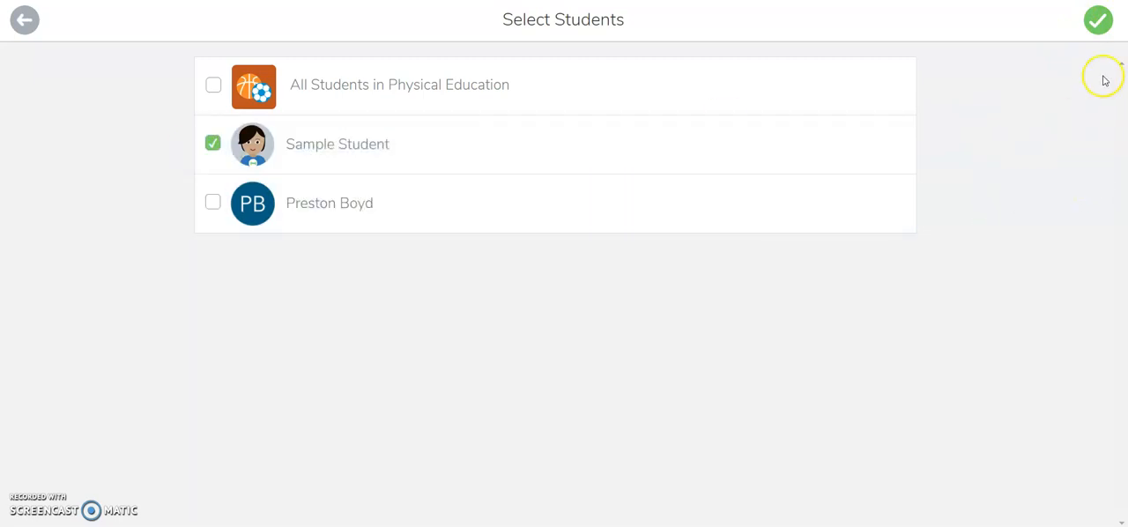
{"action": "left_click", "coordinate": [1097, 26]}
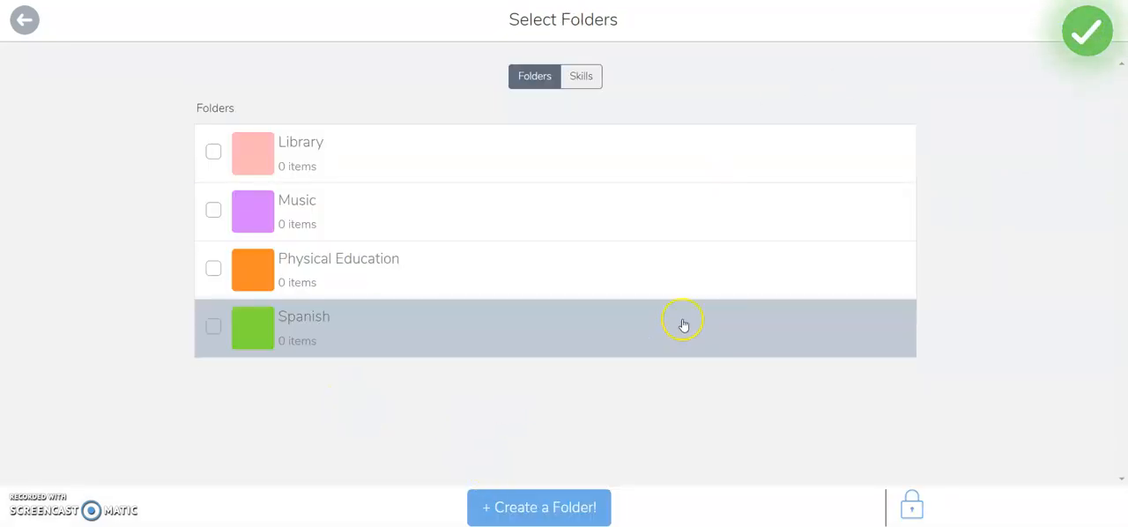
Step: Create a folder named Schedules and post the drawing to the journal in that folder
{"action": "left_click", "coordinate": [541, 509]}
{"action": "left_click", "coordinate": [390, 73]}
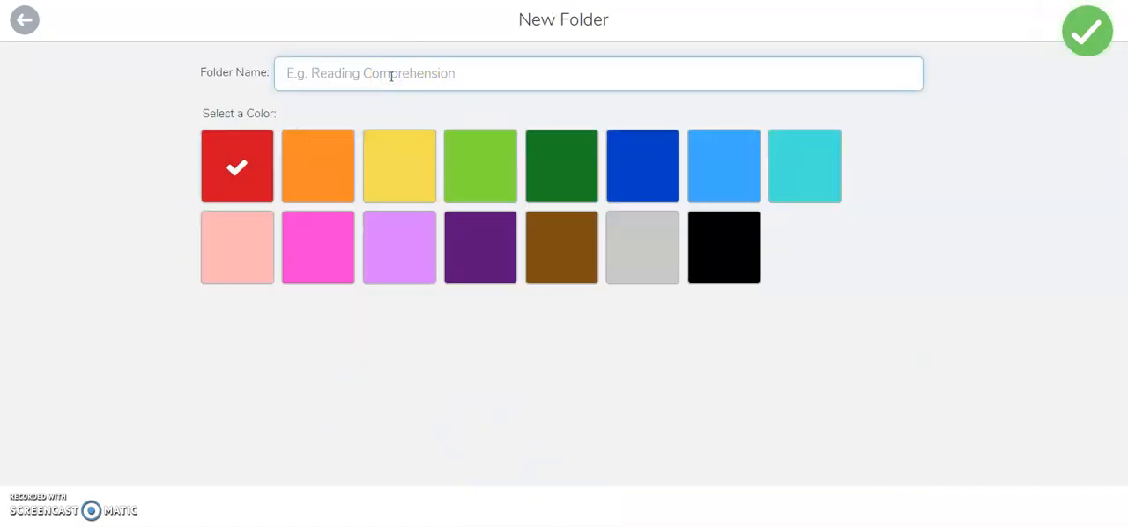
{"action": "type", "text": "M"}
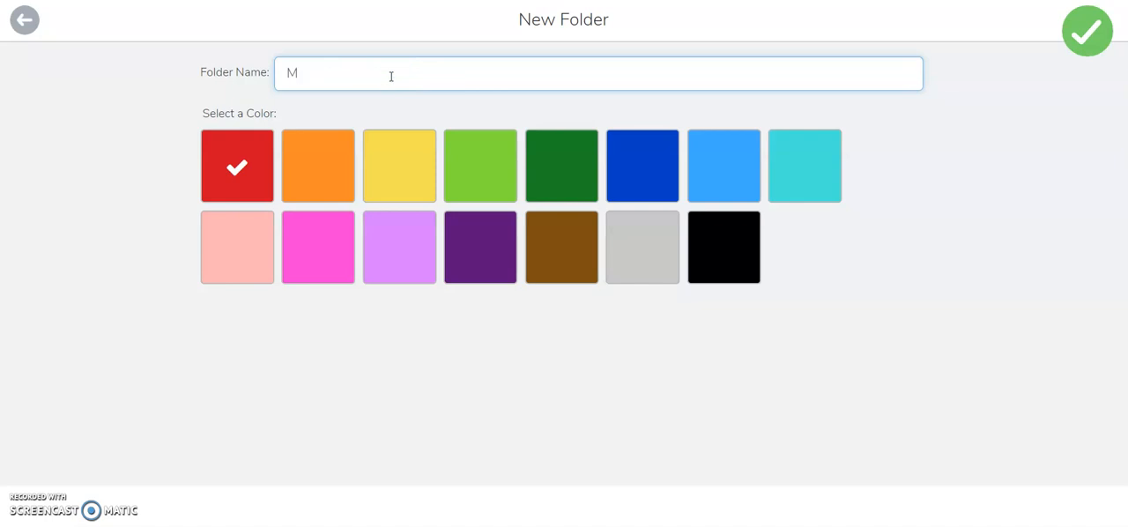
{"action": "key", "text": "BackSpace"}
{"action": "type", "text": "Schedules"}
{"action": "left_click", "coordinate": [1089, 35]}
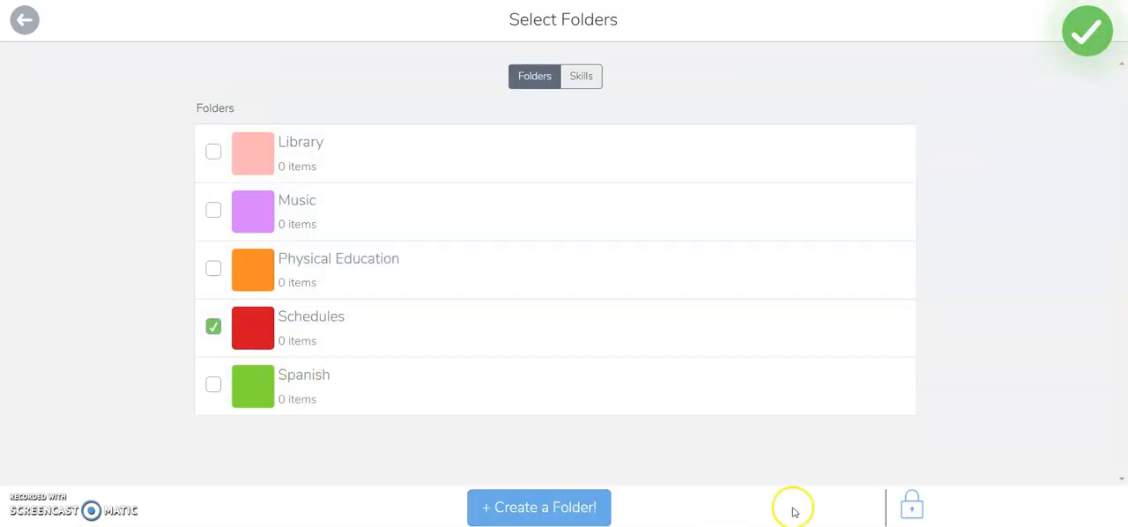
{"action": "left_click", "coordinate": [1091, 37]}
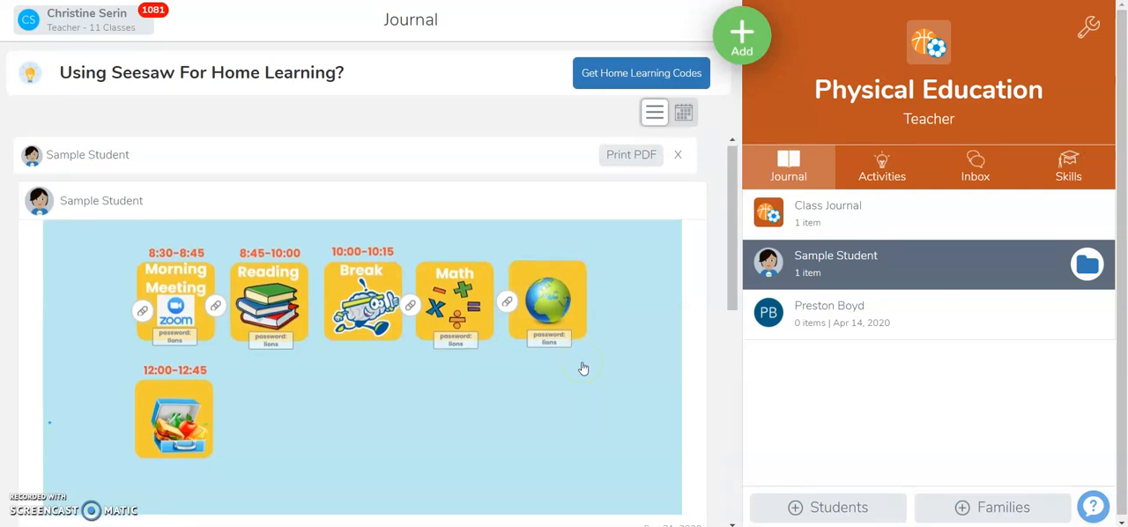
Step: Open the posted schedule as an editable copy using Copy & Edit
{"action": "scroll", "coordinate": [586, 368], "scroll_direction": "down", "scroll_amount": 1}
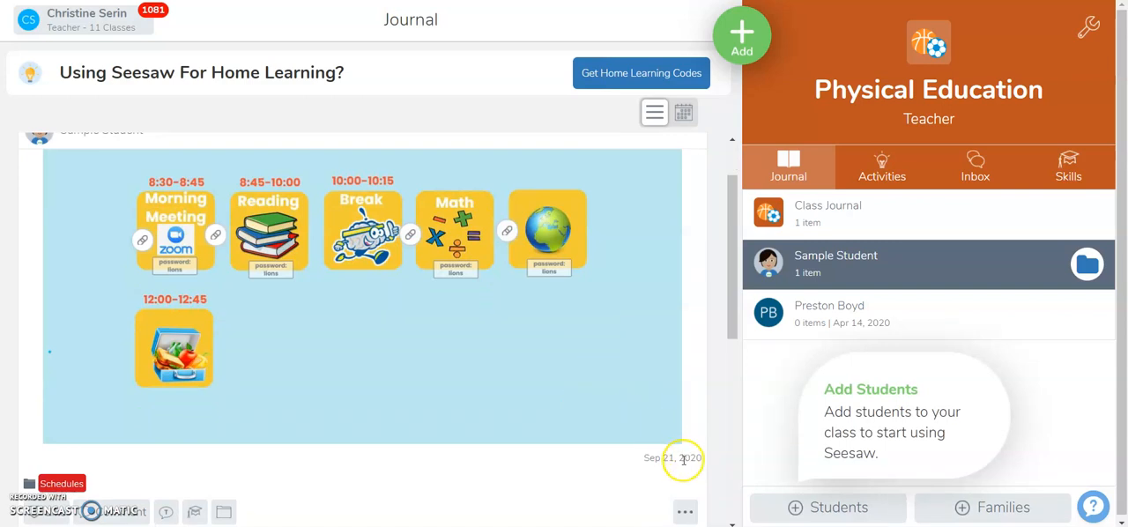
{"action": "left_click", "coordinate": [686, 514]}
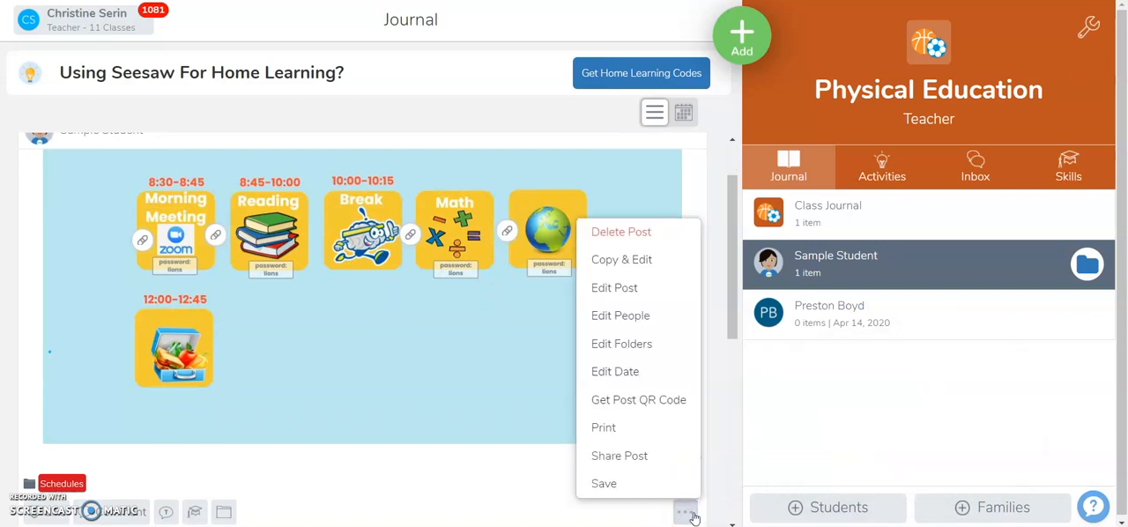
{"action": "left_click", "coordinate": [637, 260]}
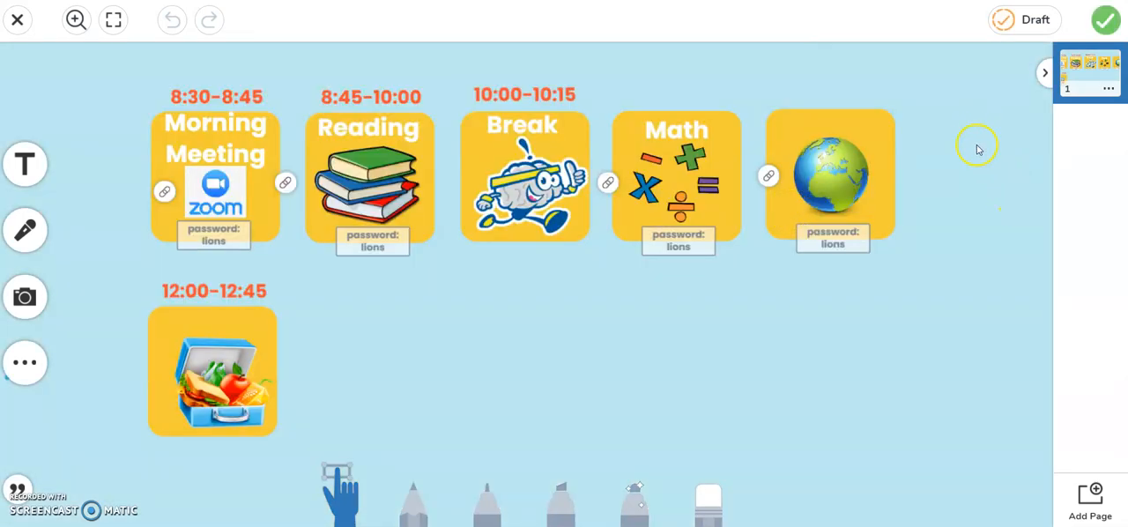
{"action": "left_click", "coordinate": [25, 161]}
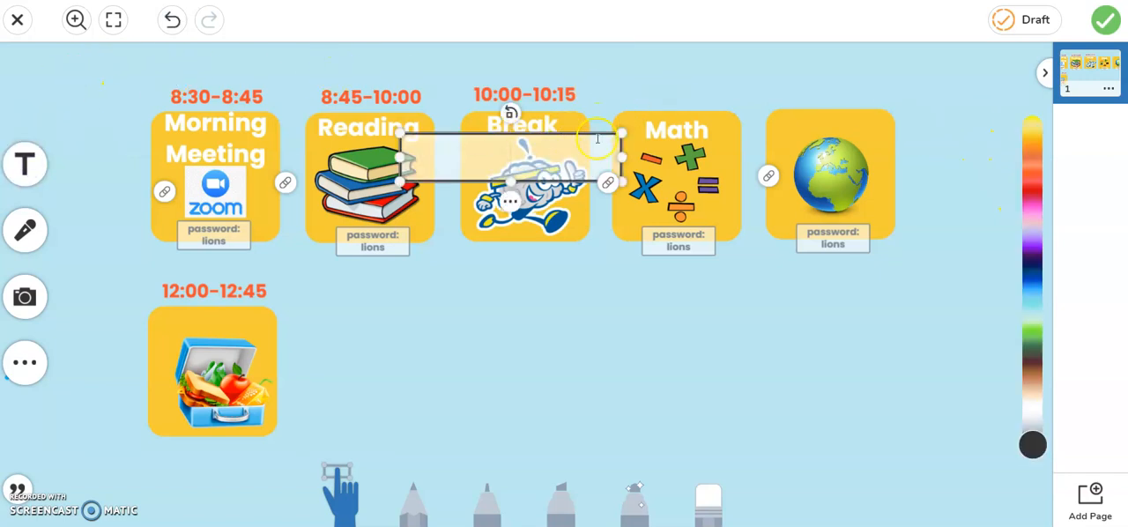
{"action": "left_click", "coordinate": [581, 268]}
{"action": "left_click", "coordinate": [562, 199]}
{"action": "left_click", "coordinate": [564, 439]}
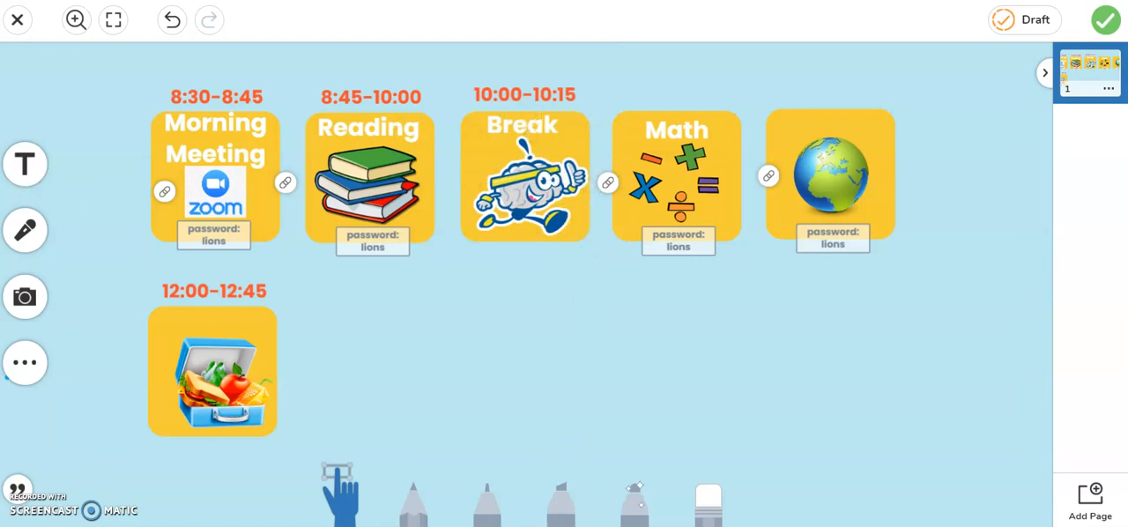